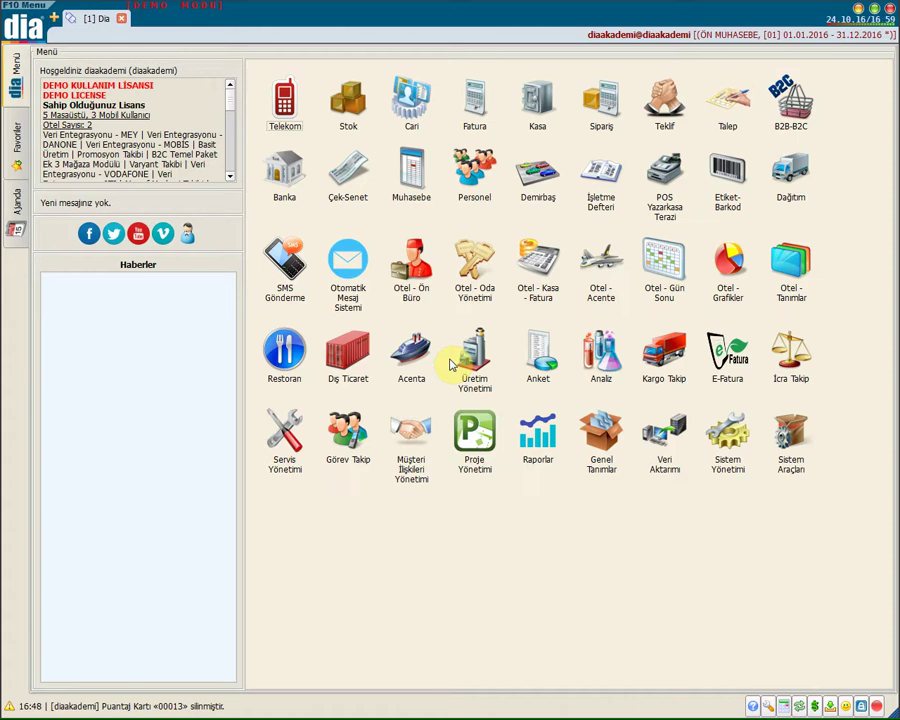
- Open the personnel card of the YÖNETİCİ hired on 08.01.2014 for editing and show its fixed earnings and deductions
click(468, 185)
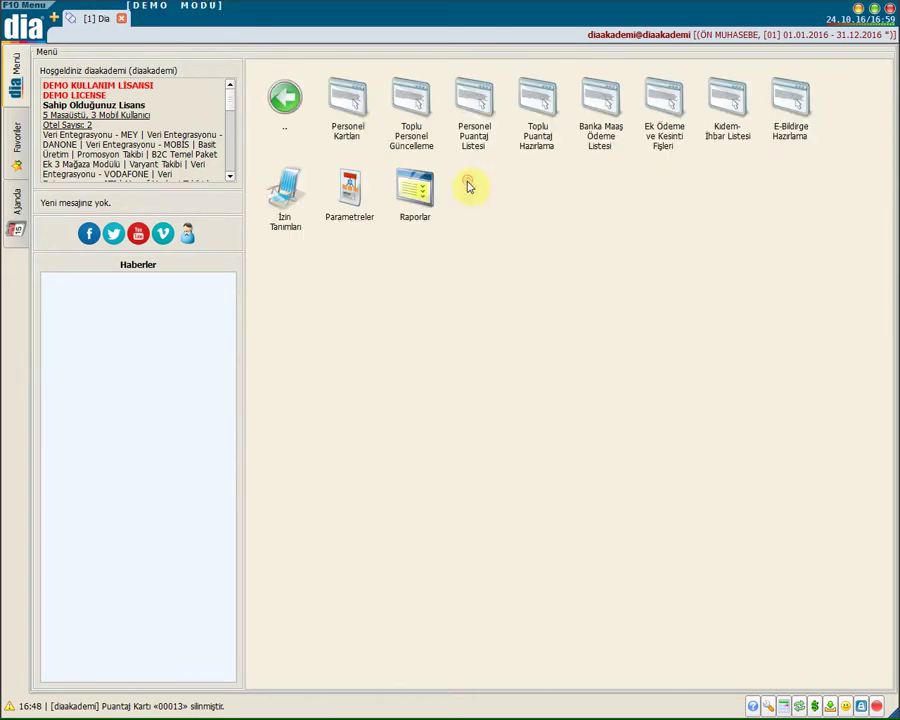
click(351, 109)
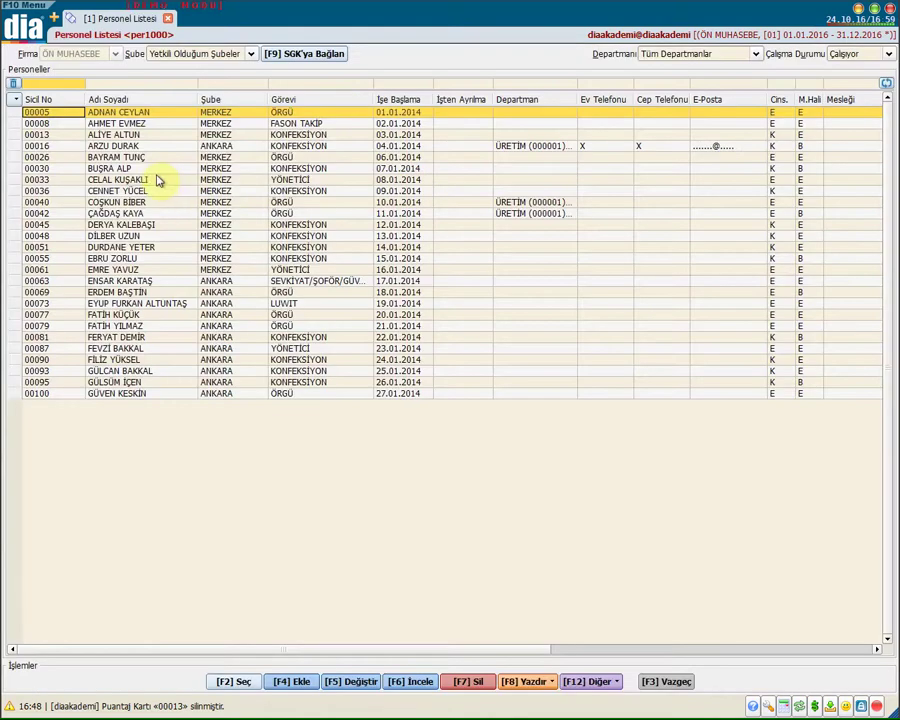
click(157, 179)
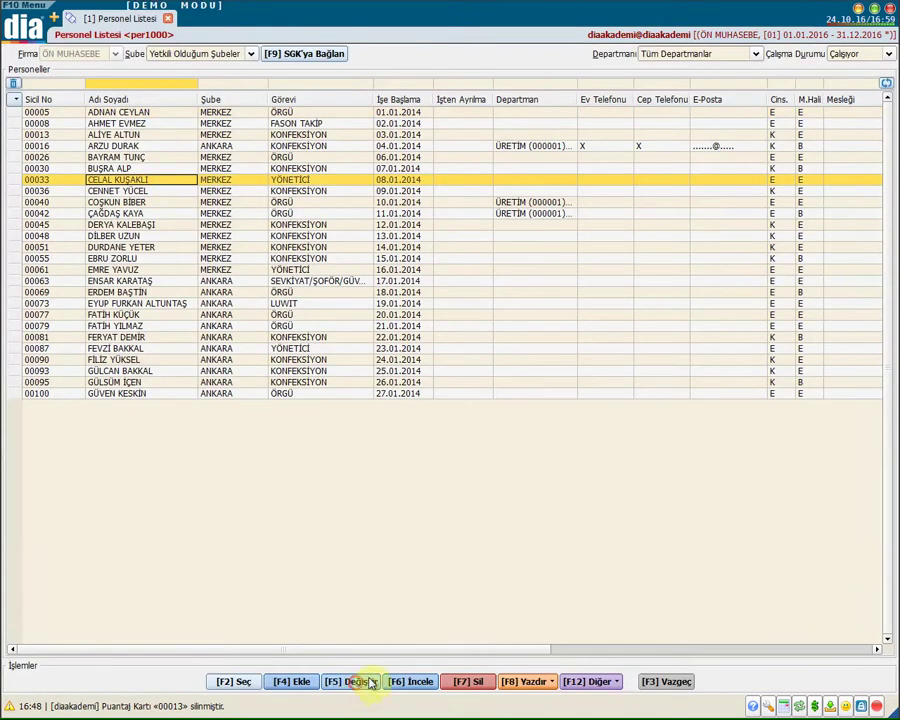
click(370, 682)
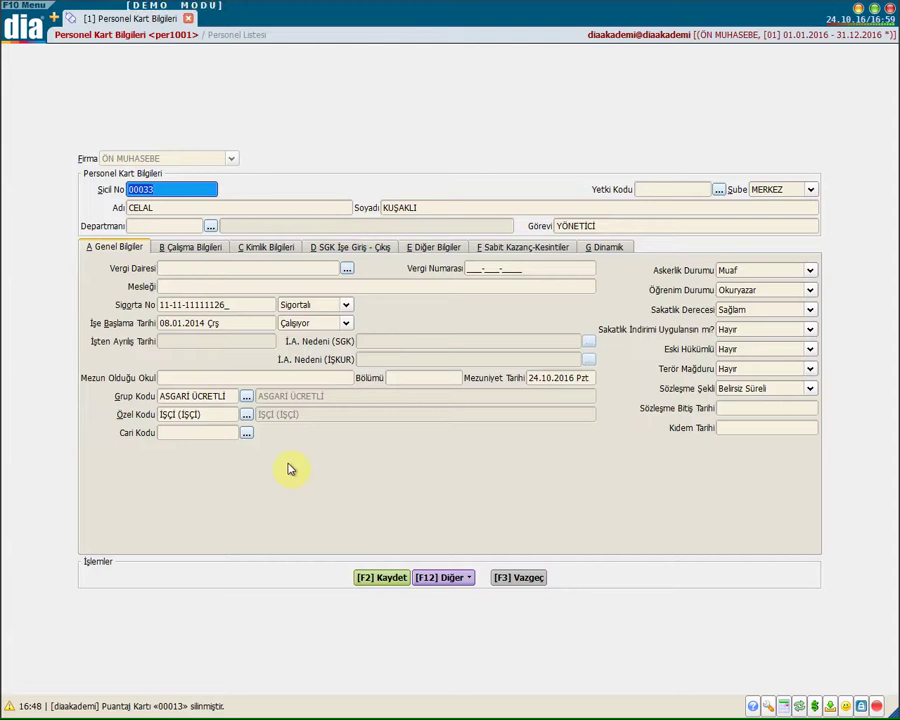
click(508, 254)
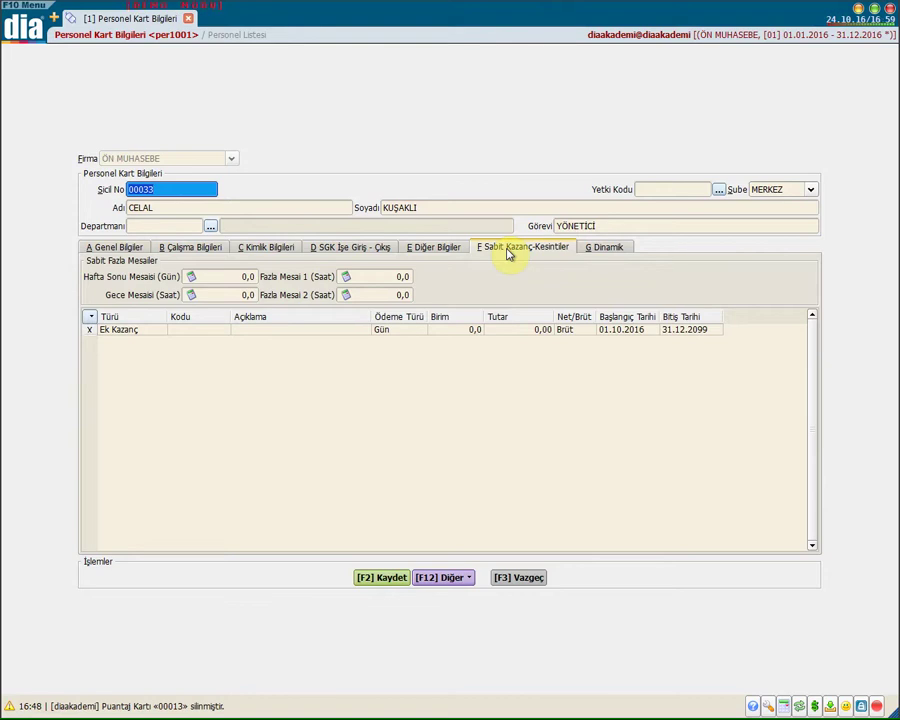
- Assign code 11, Ek Görev Ücreti, to the Ek Kazanç row of the fixed earnings
click(153, 333)
click(152, 340)
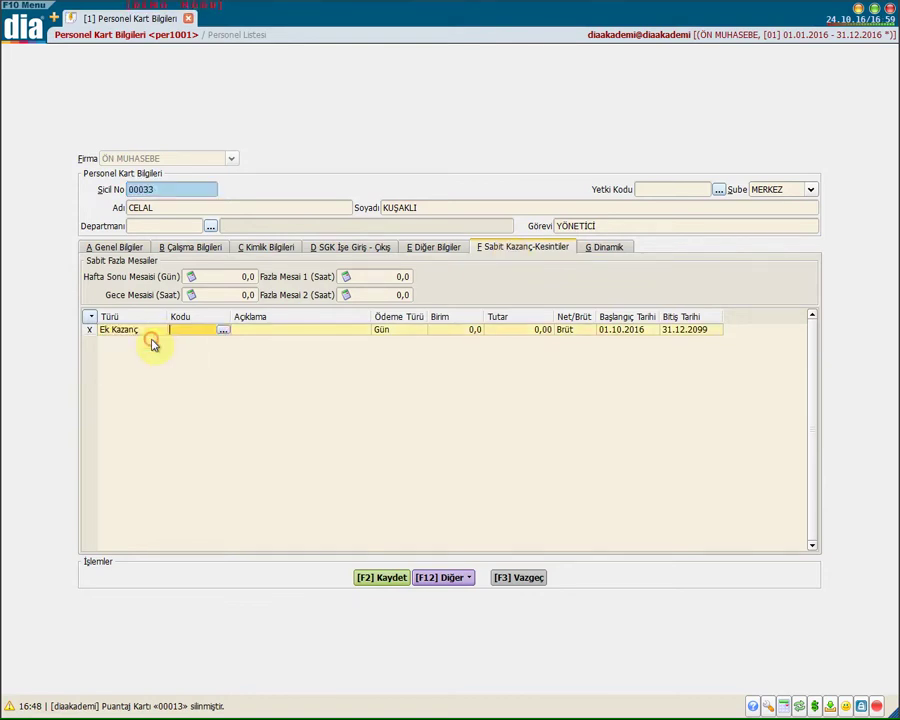
click(224, 330)
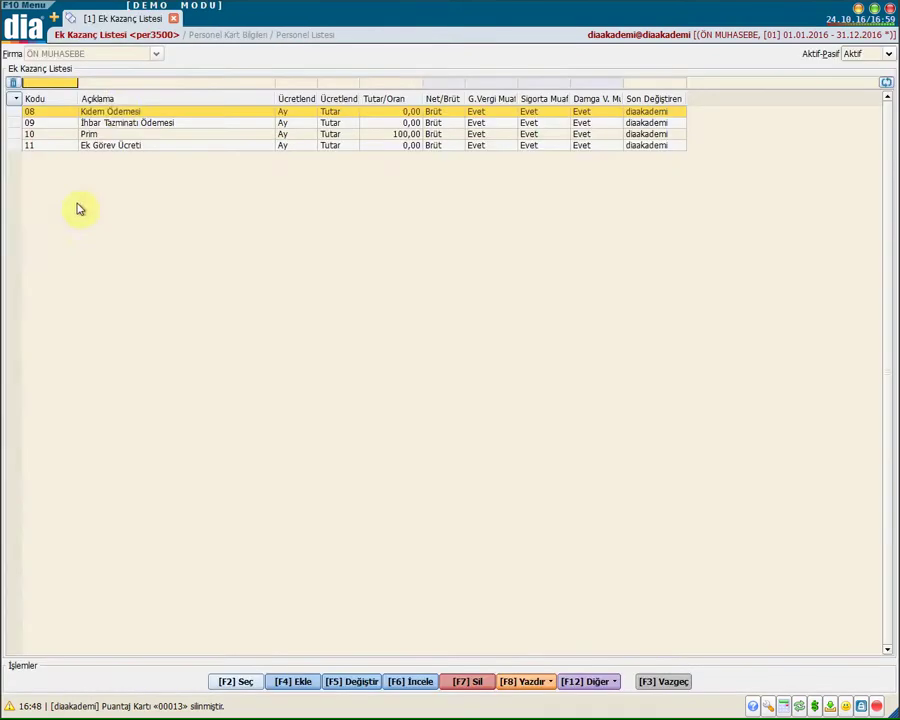
click(168, 146)
double_click(168, 146)
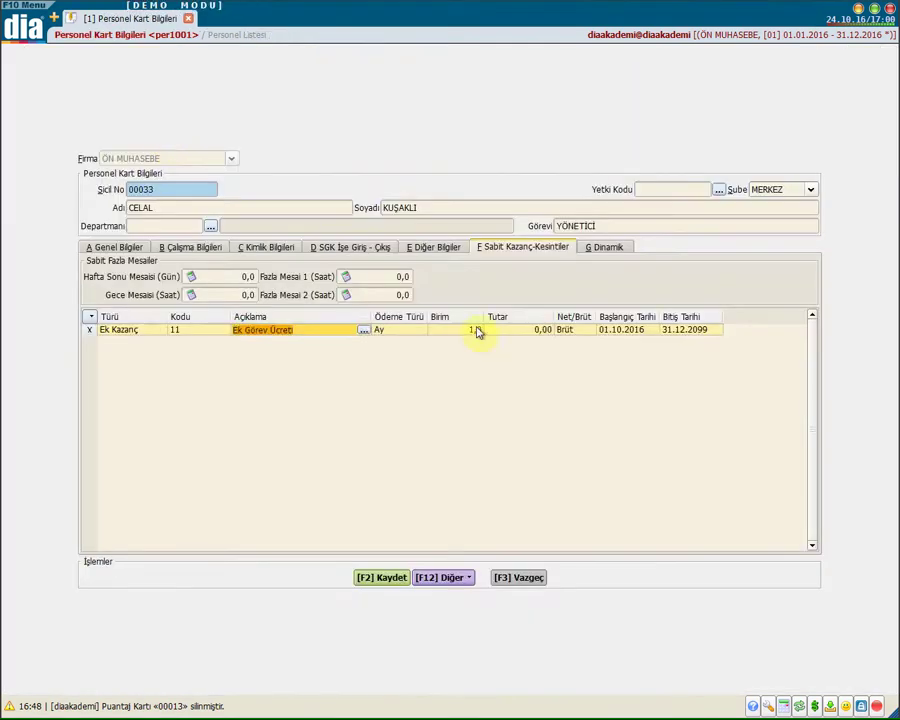
- Set the Ek Görev Ücreti amount to 500, save the personnel card and leave the personnel list
click(520, 334)
text(50)
text(0)
key(Tab)
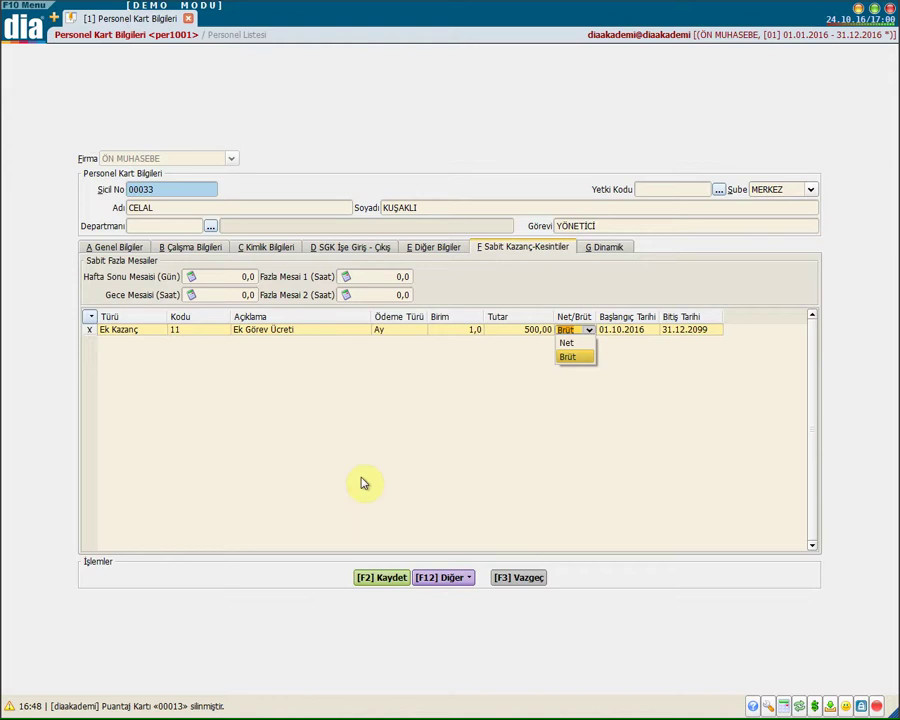
click(385, 580)
click(658, 677)
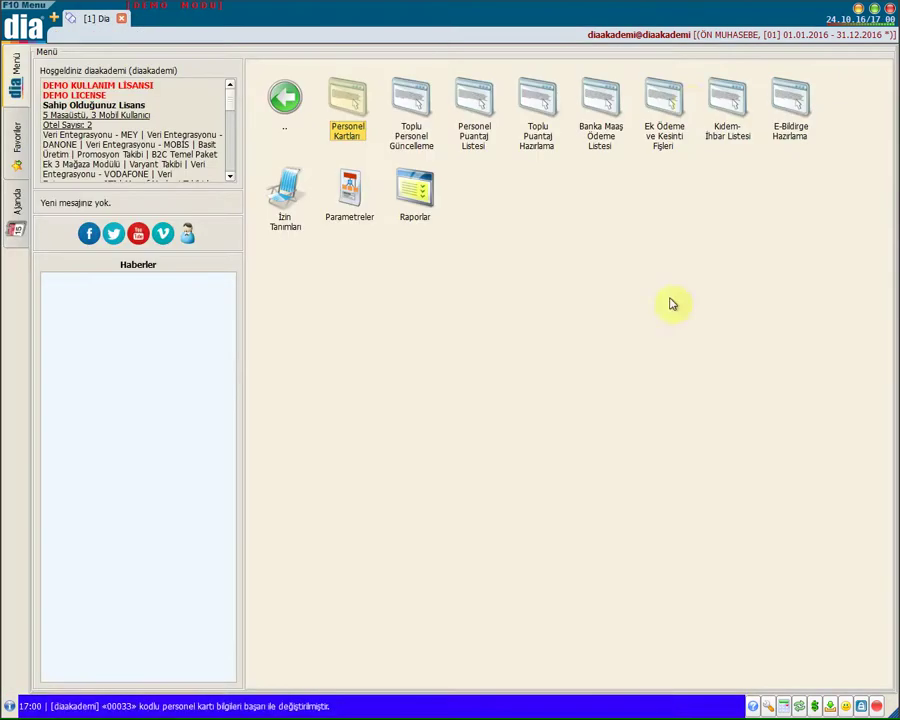
- View the type options of a new slip in Ek Ödeme ve Kesinti Fişleri, then leave without saving
double_click(664, 104)
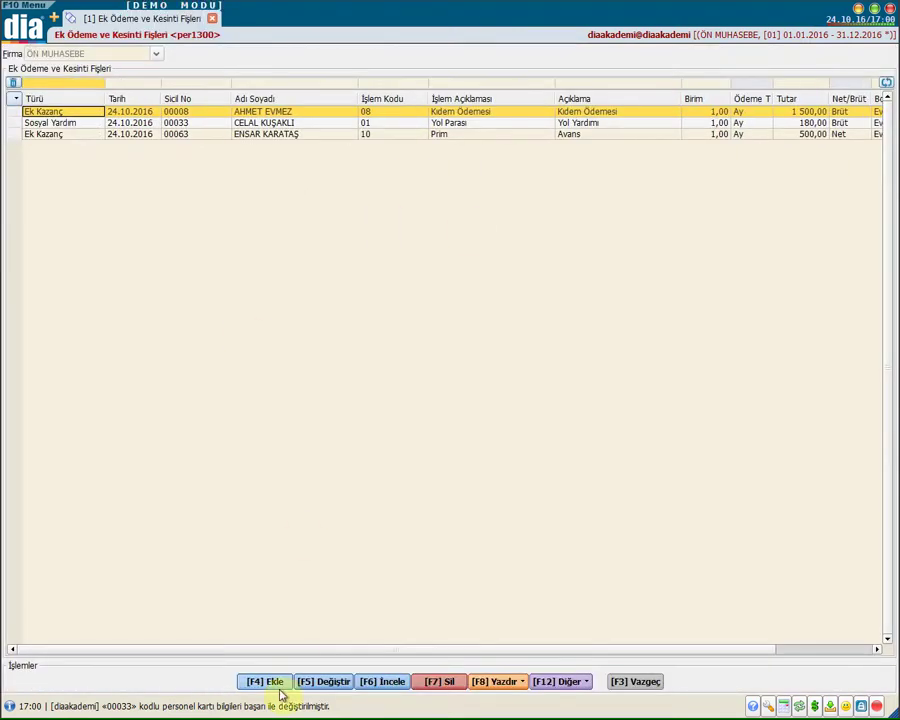
click(268, 681)
click(414, 321)
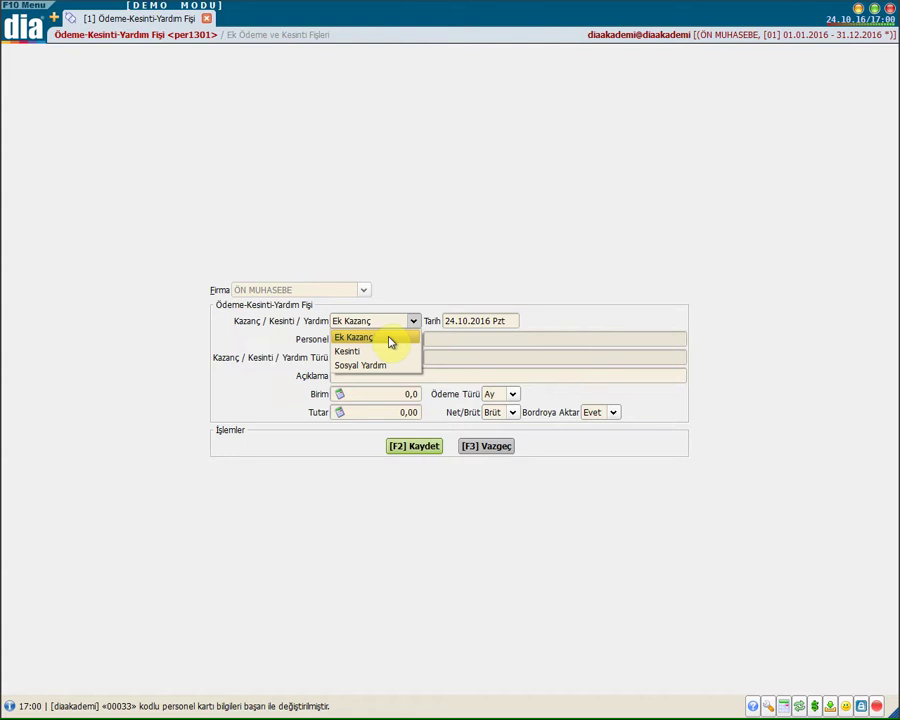
key(F3)
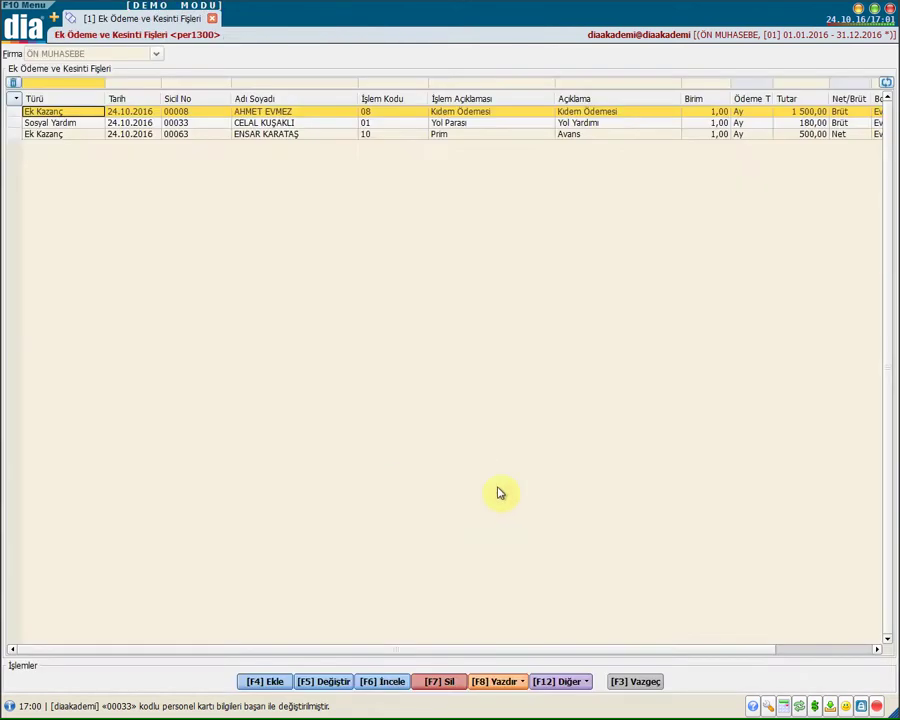
click(633, 681)
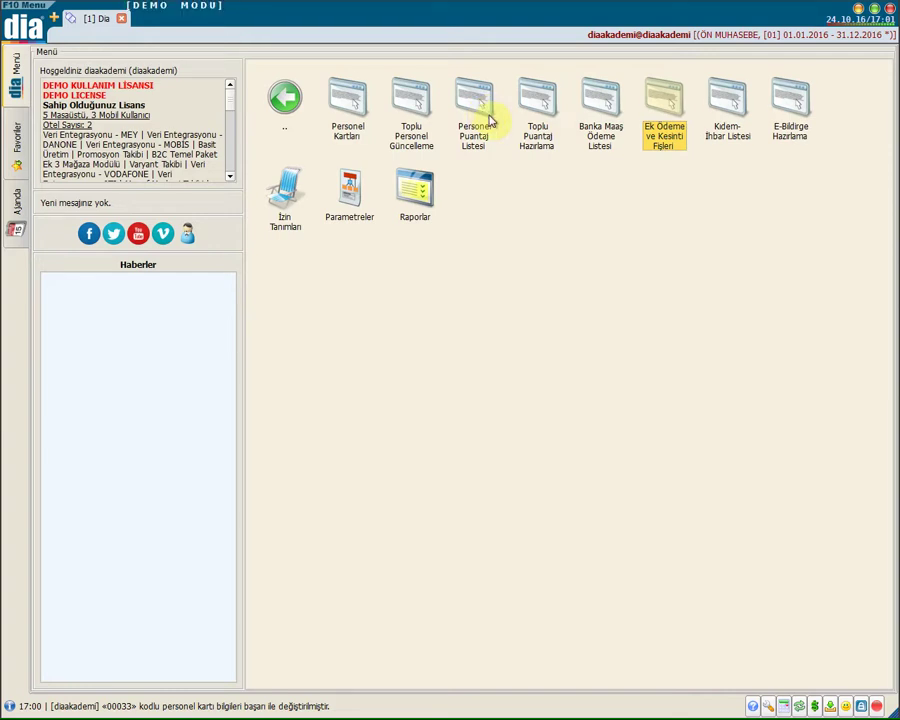
- Open the Personel Puantaj Listesi and filter its Düzenleme column by .05
click(544, 125)
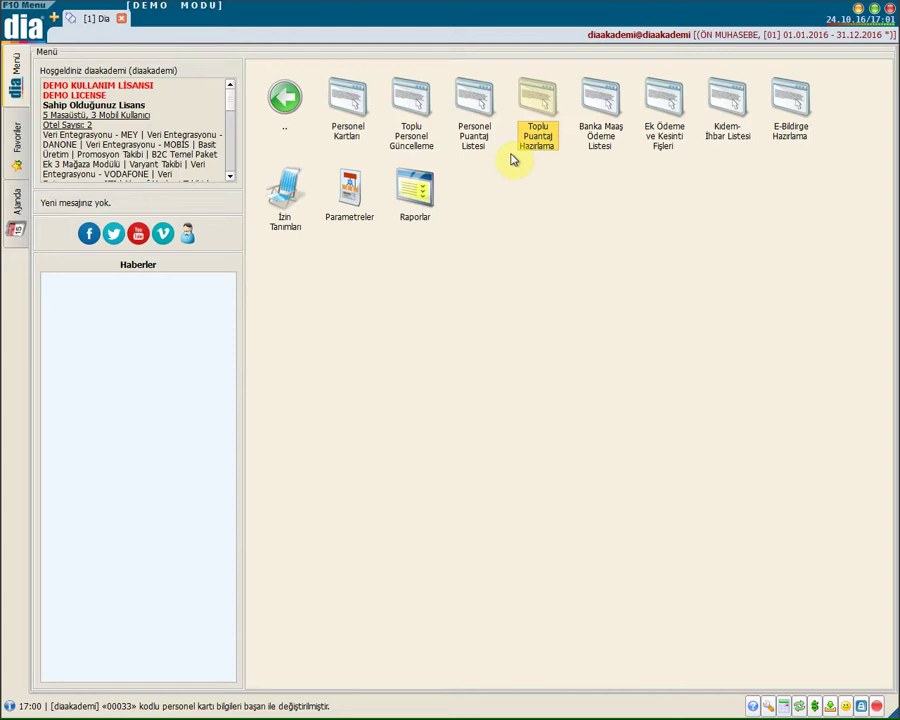
double_click(481, 103)
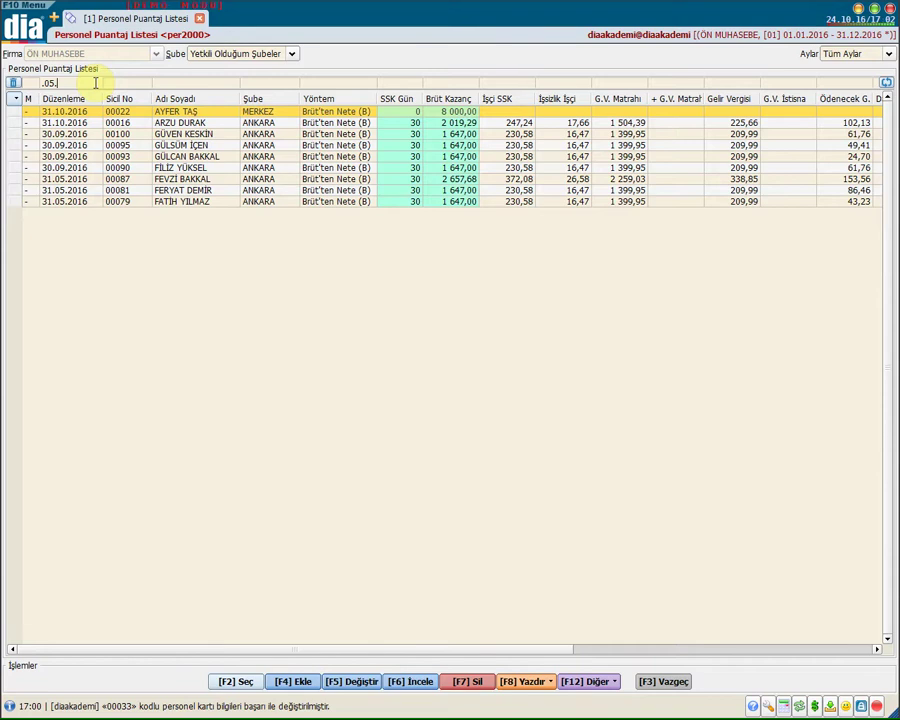
click(98, 83)
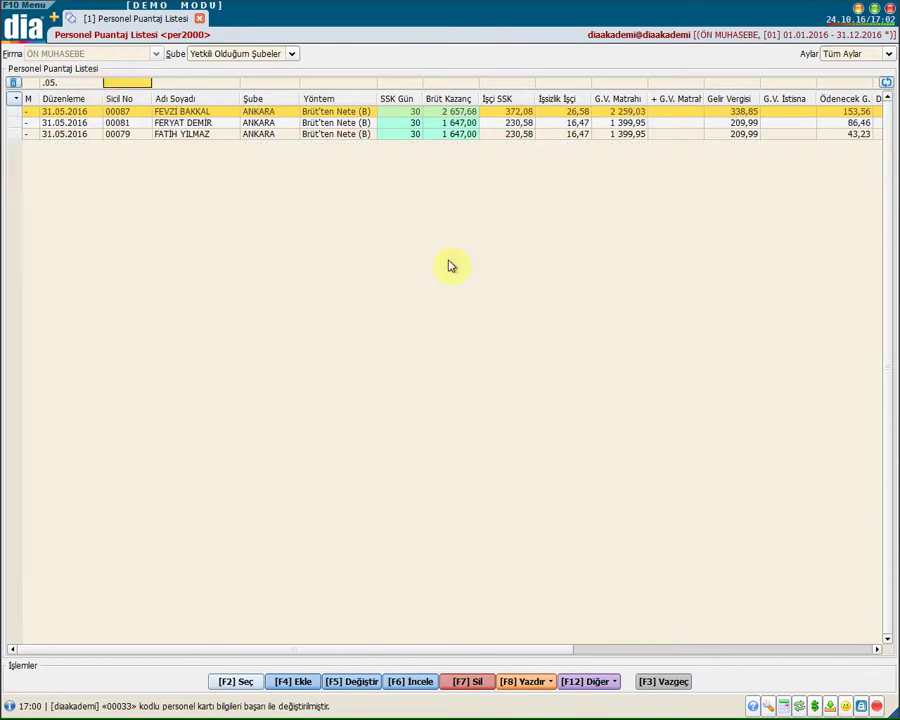
- Review the timesheet list's columns and add the Resmi Tatil, Hafta Sonu and Normal Mesai columns
click(467, 651)
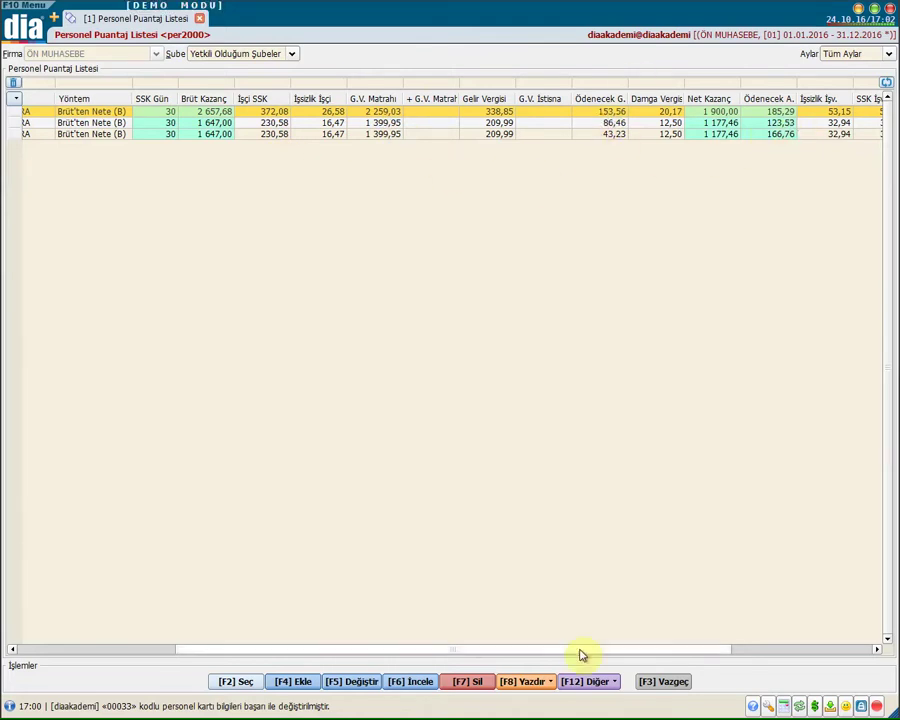
drag(580, 650, 777, 647)
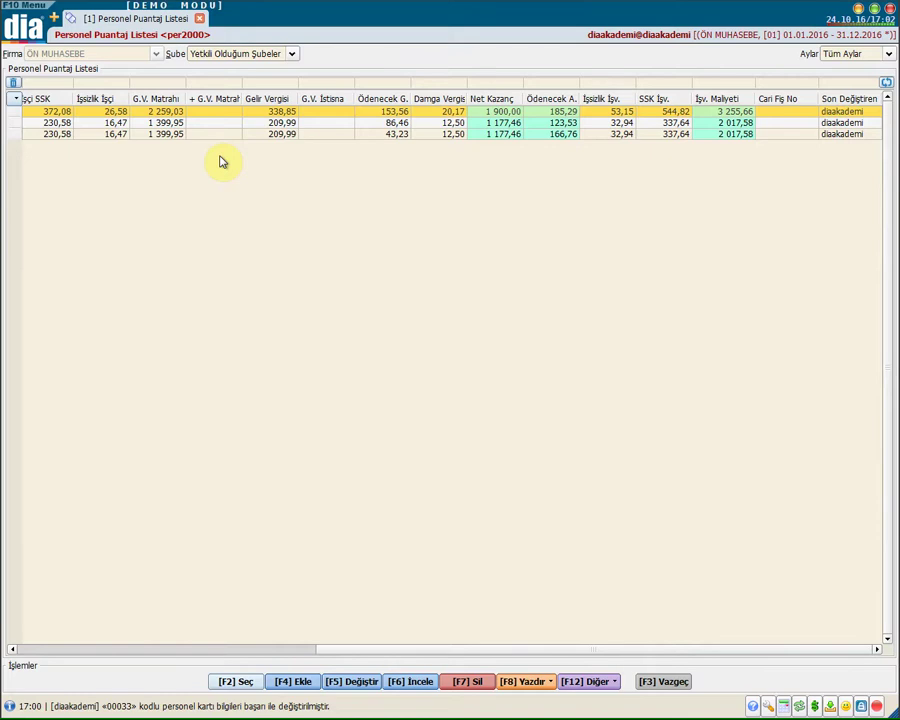
drag(447, 651, 100, 646)
click(15, 98)
mouse_move(40, 157)
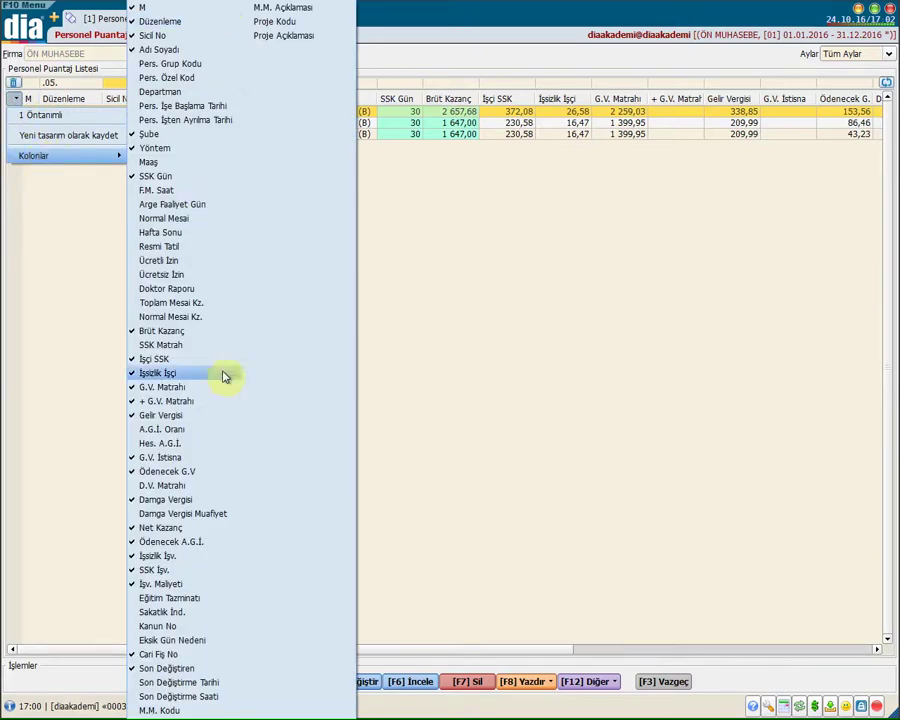
click(200, 234)
click(196, 236)
click(188, 246)
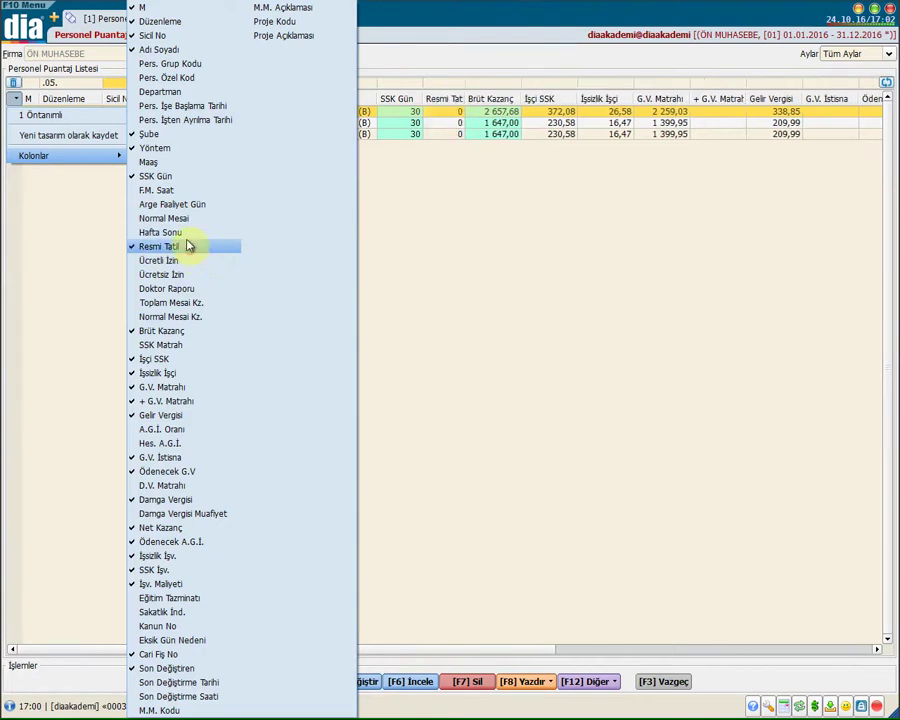
click(187, 232)
click(186, 218)
click(458, 221)
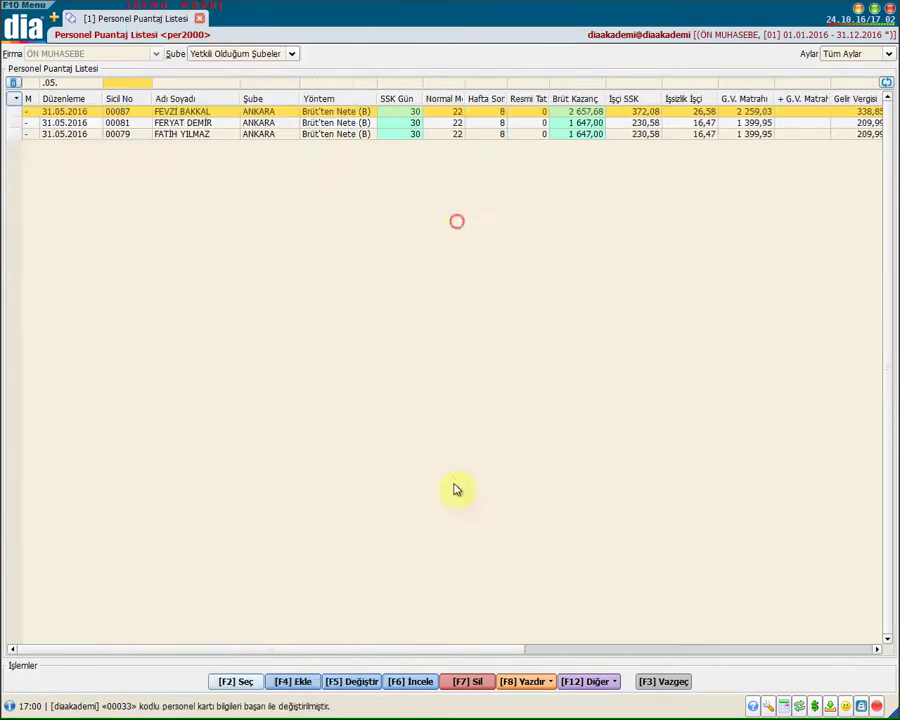
- Examine the print options of the timesheet list, including Taahhuk Raporları and Sigorta Bildirgeleri
click(542, 683)
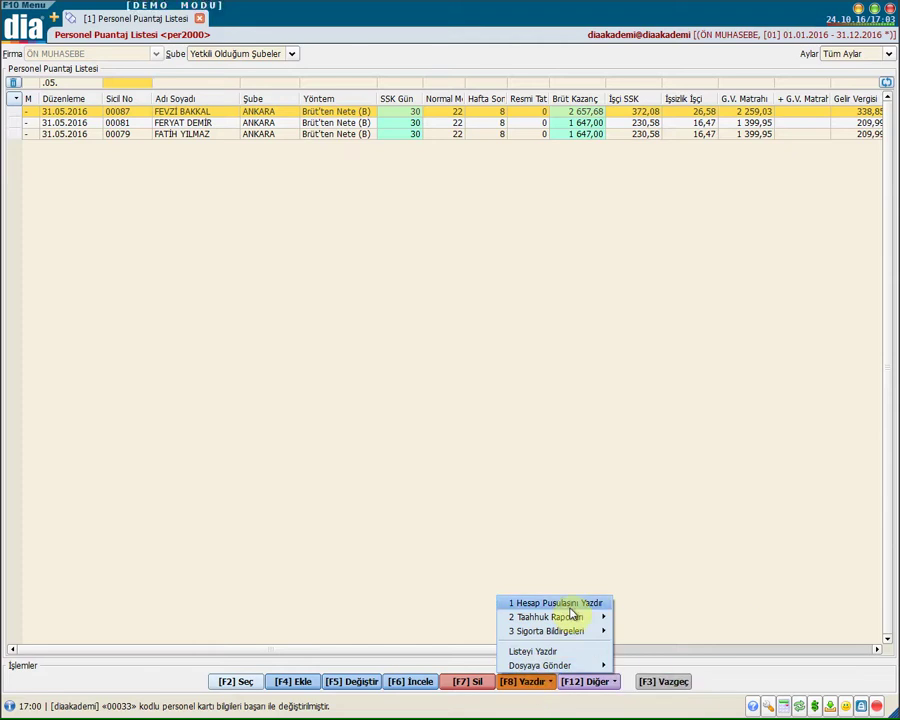
mouse_move(585, 617)
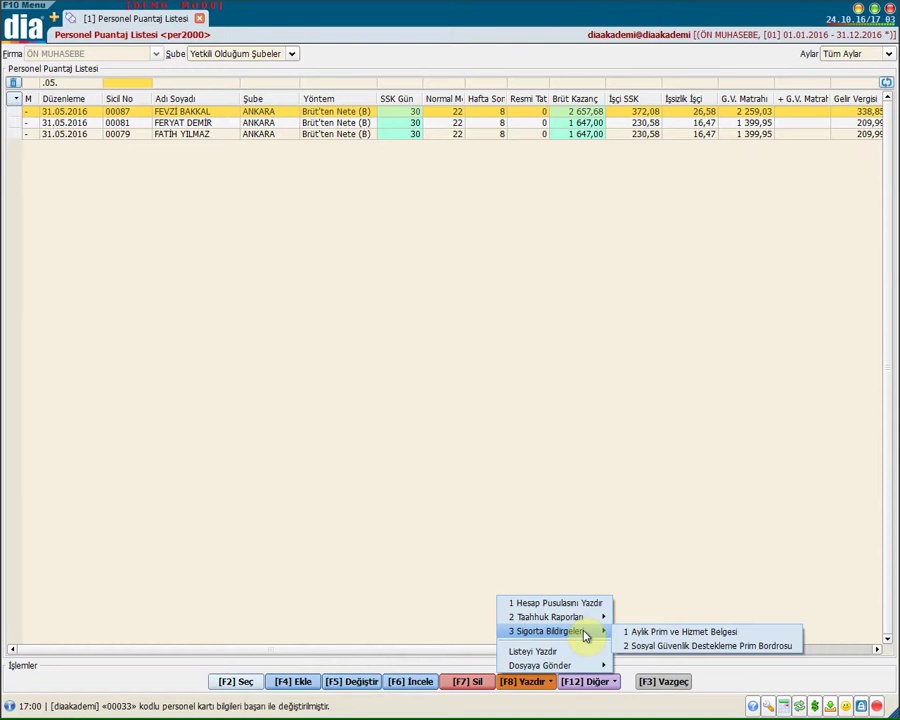
click(740, 646)
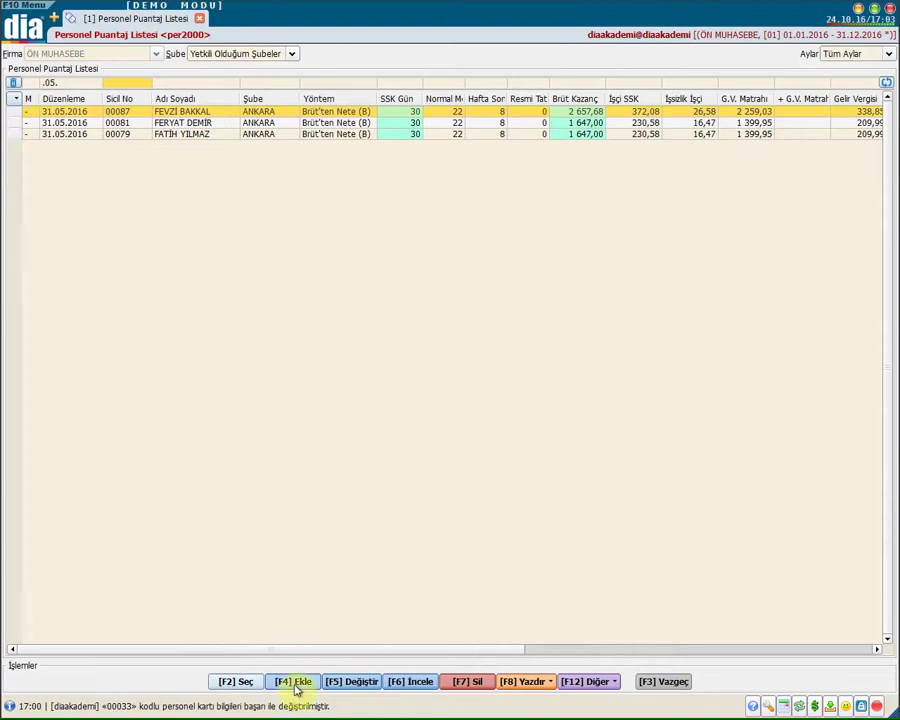
- Create a new timesheet card for Eylül-2016 with MERKEZ as its branch
click(294, 682)
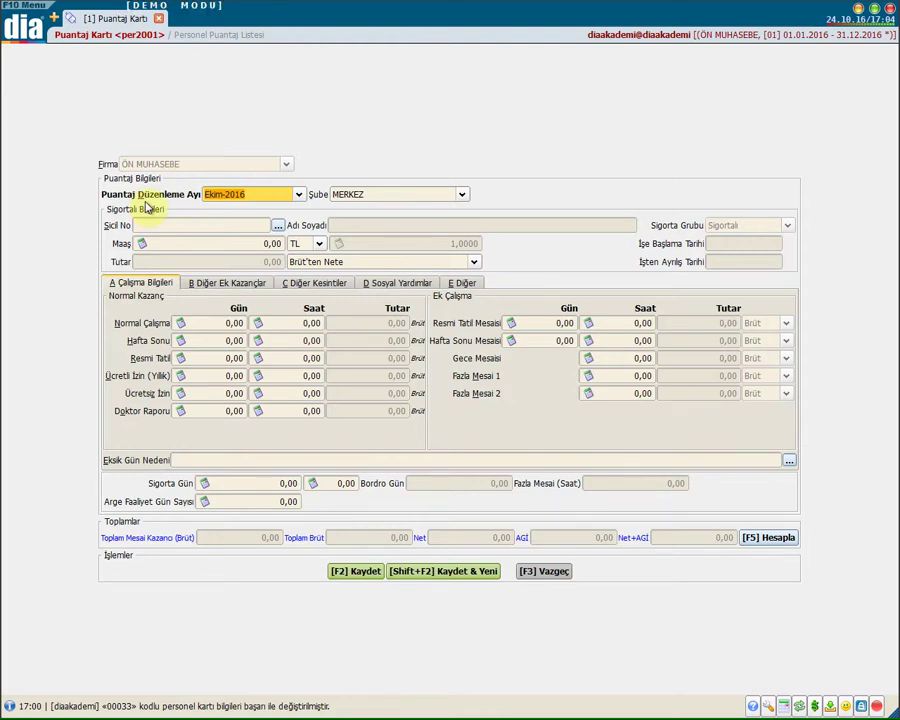
click(269, 199)
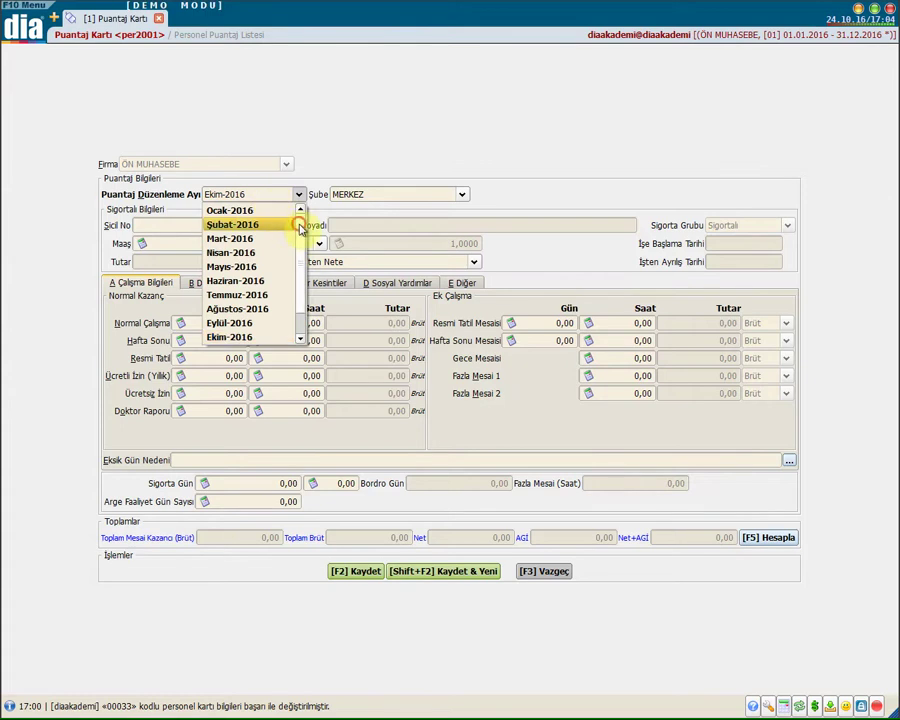
scroll(296, 232, down, 1)
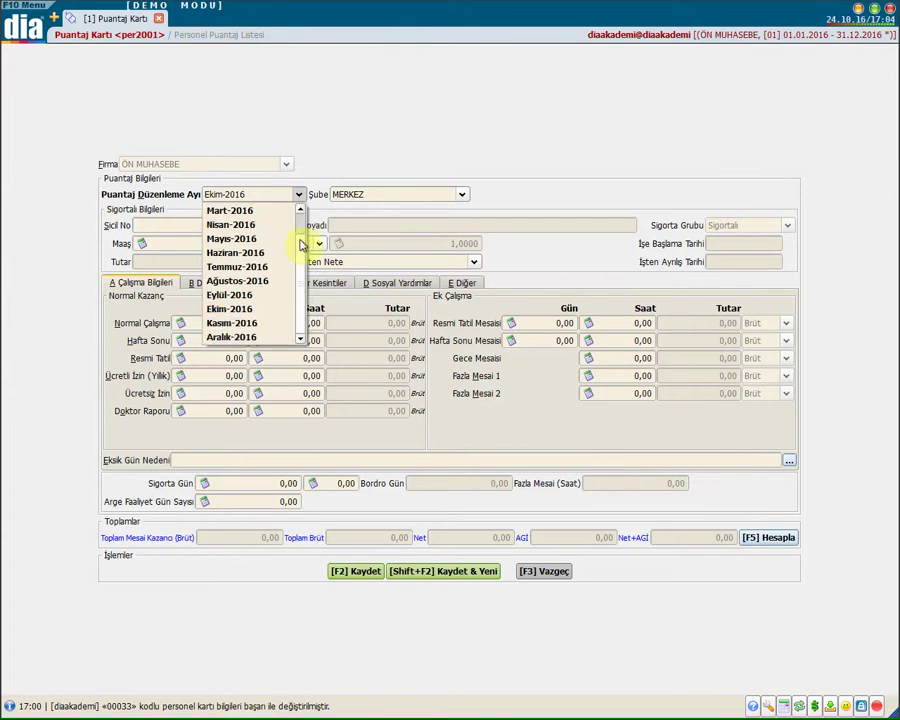
click(273, 304)
click(376, 198)
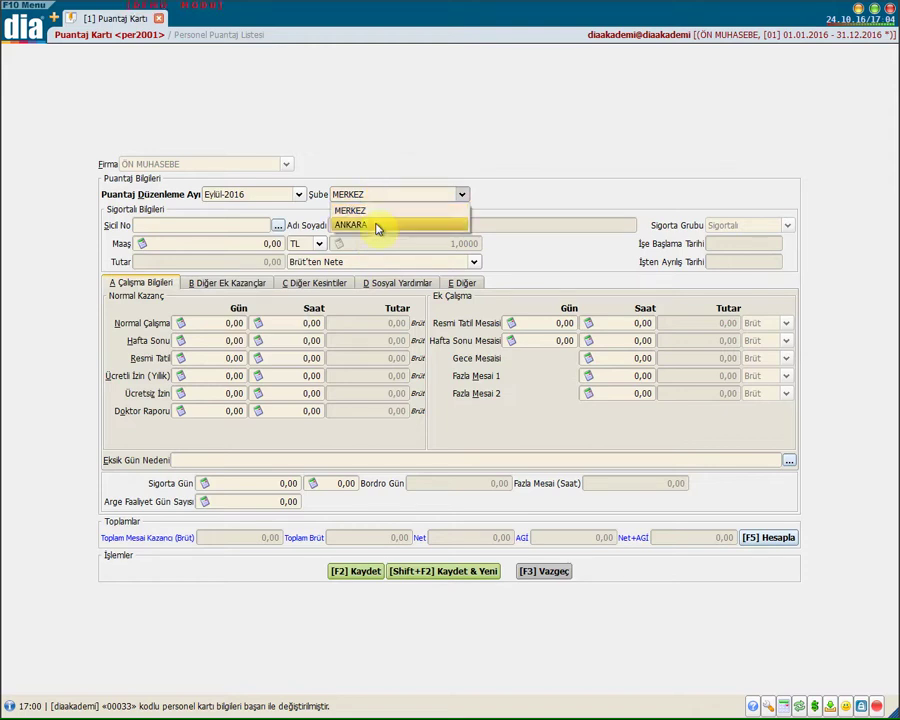
click(372, 211)
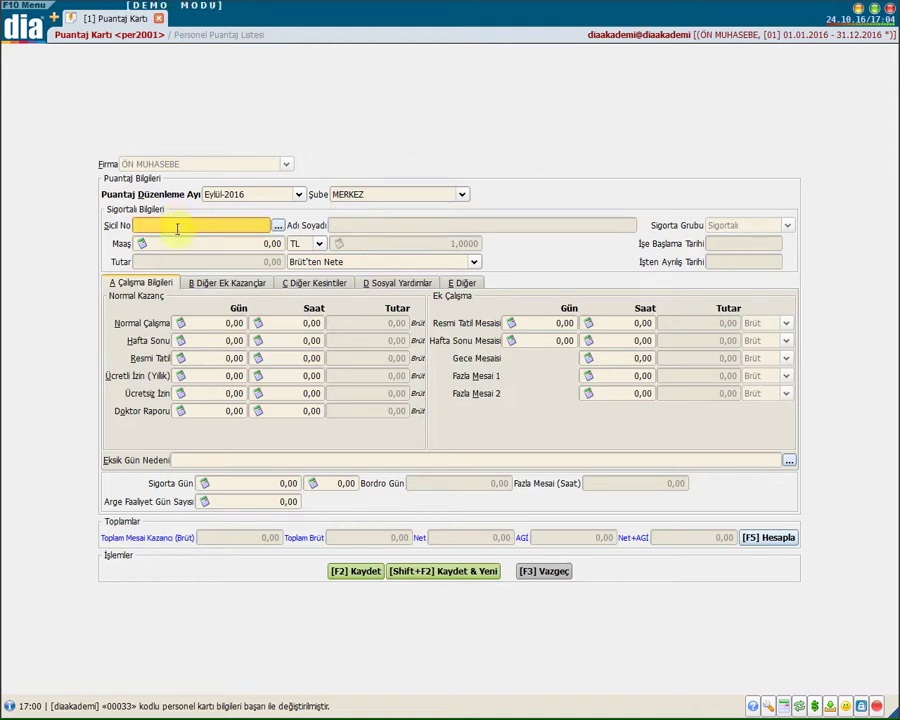
- Assign the ANKARA employee hired on 21.01.2014 to the timesheet card and set the salary calculation to Net'ten Brüte
click(279, 228)
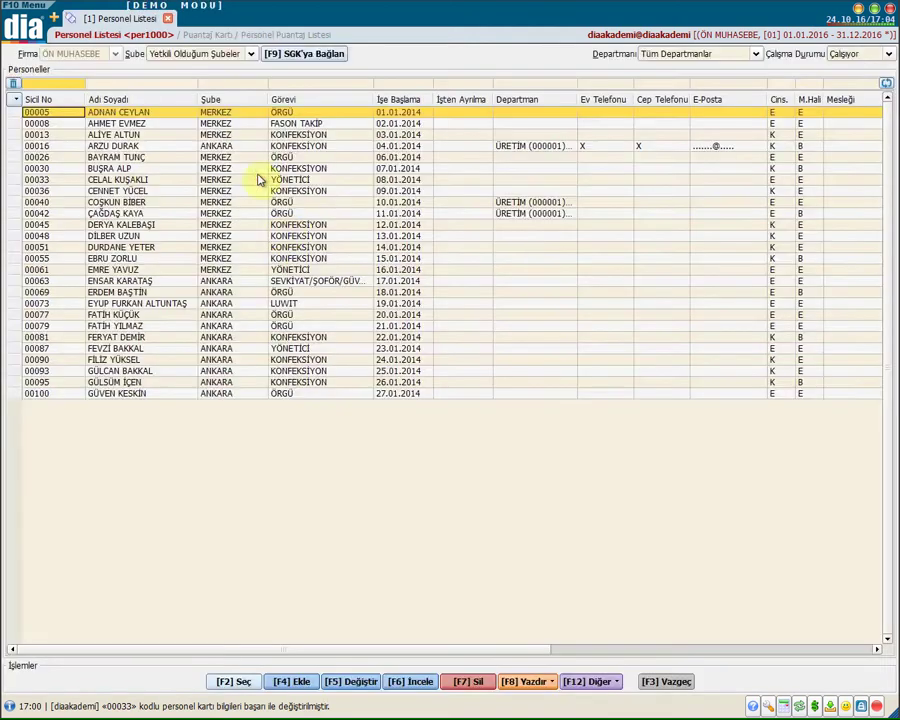
double_click(118, 326)
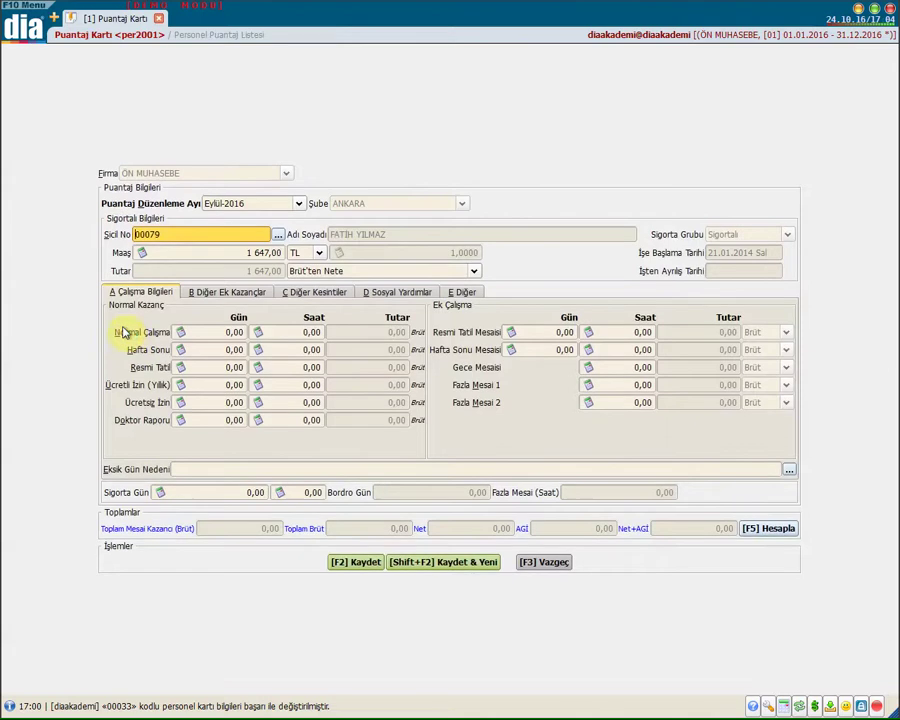
click(193, 253)
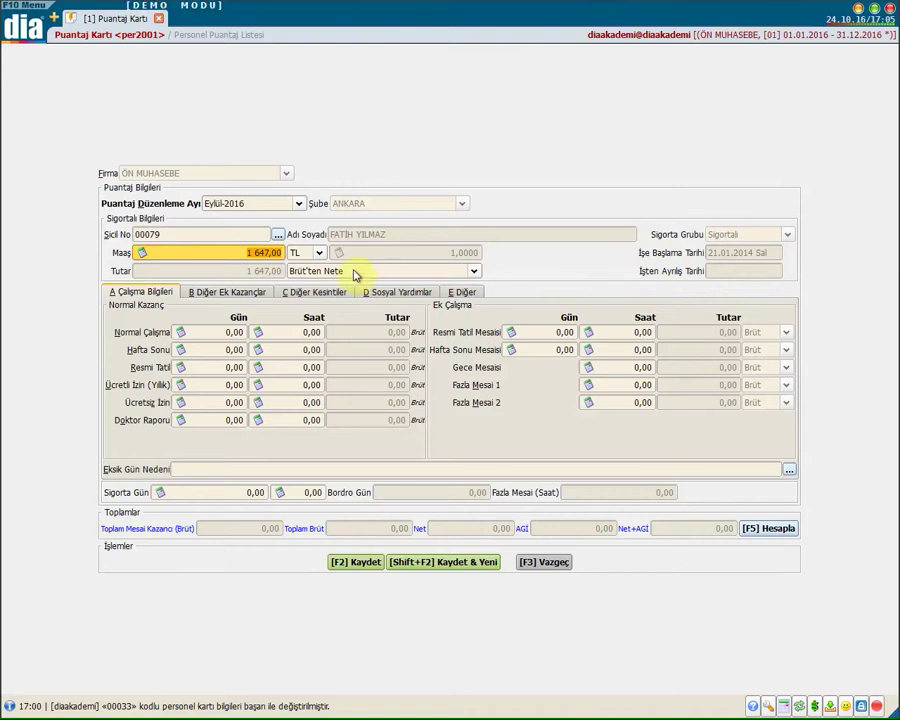
click(318, 274)
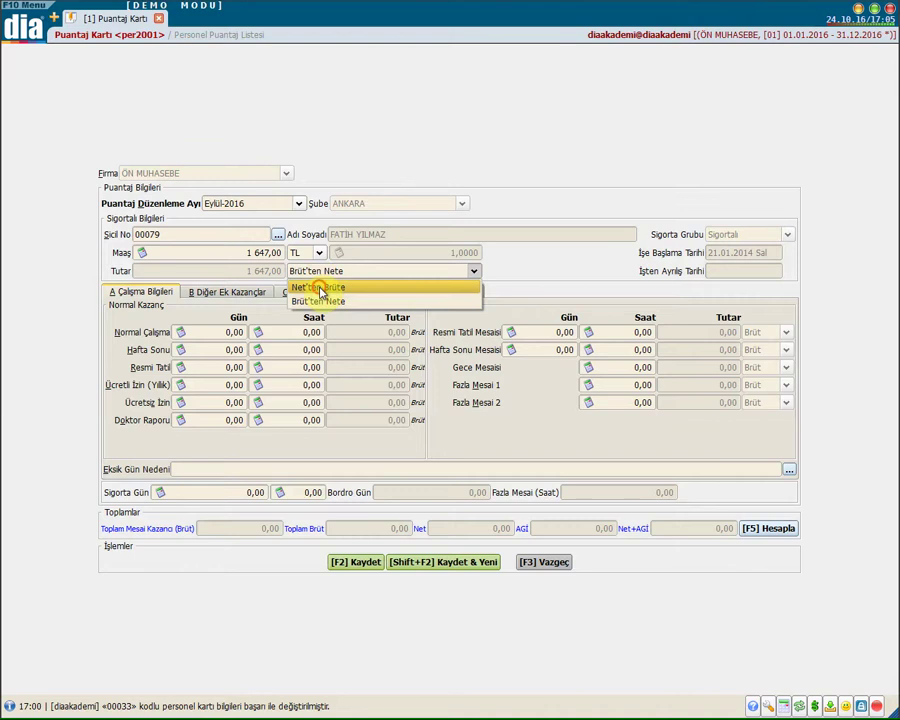
click(319, 288)
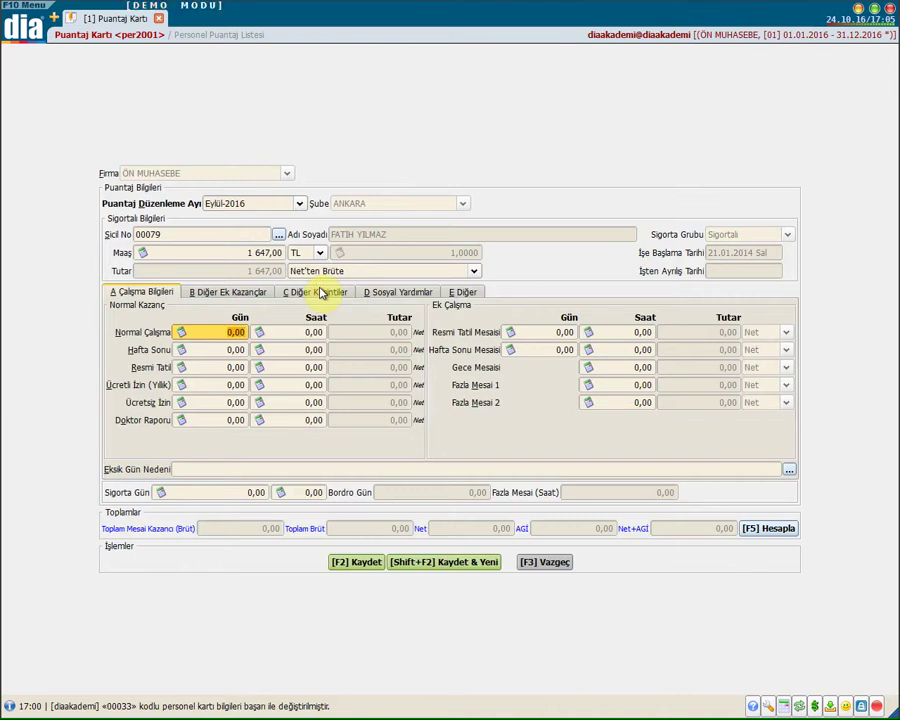
- Enter 21 days of Normal Çalışma and 10 days of Hafta Sonu on the timesheet card, leaving Resmi Tatil at zero
click(482, 276)
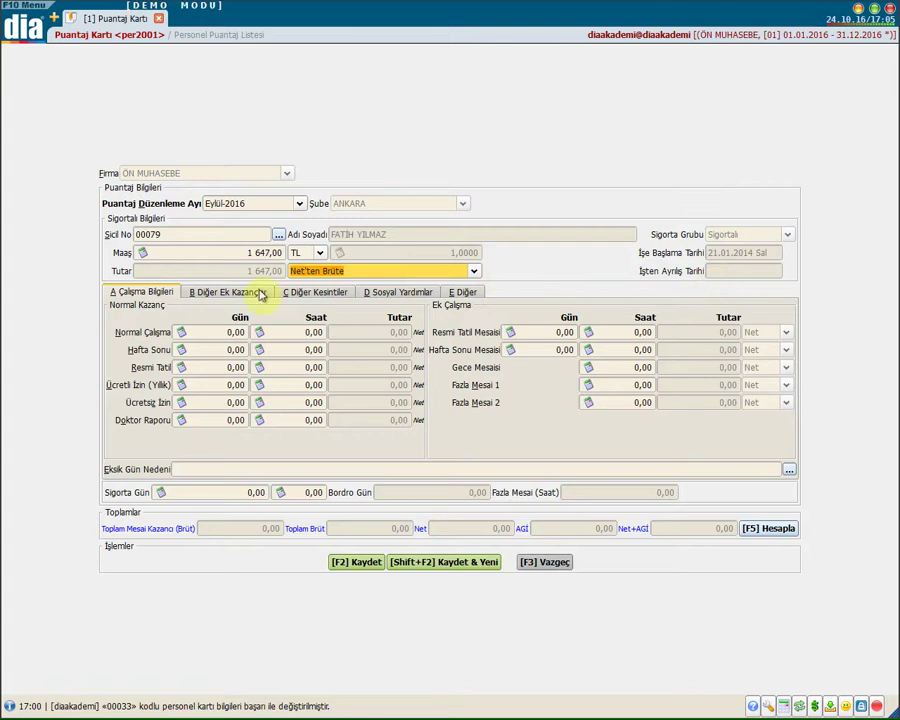
click(217, 328)
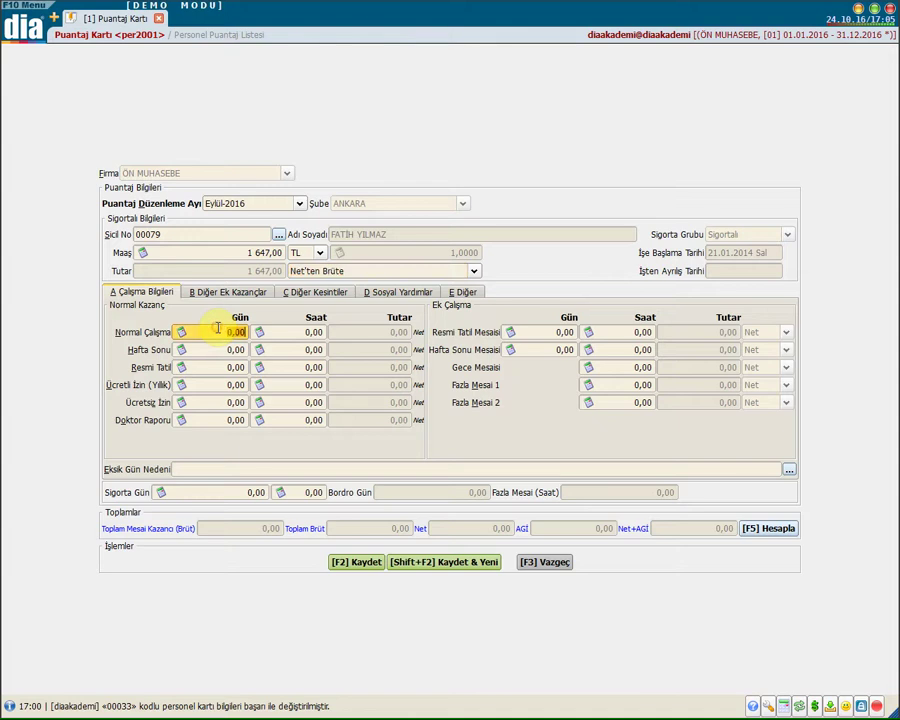
text(21)
click(215, 345)
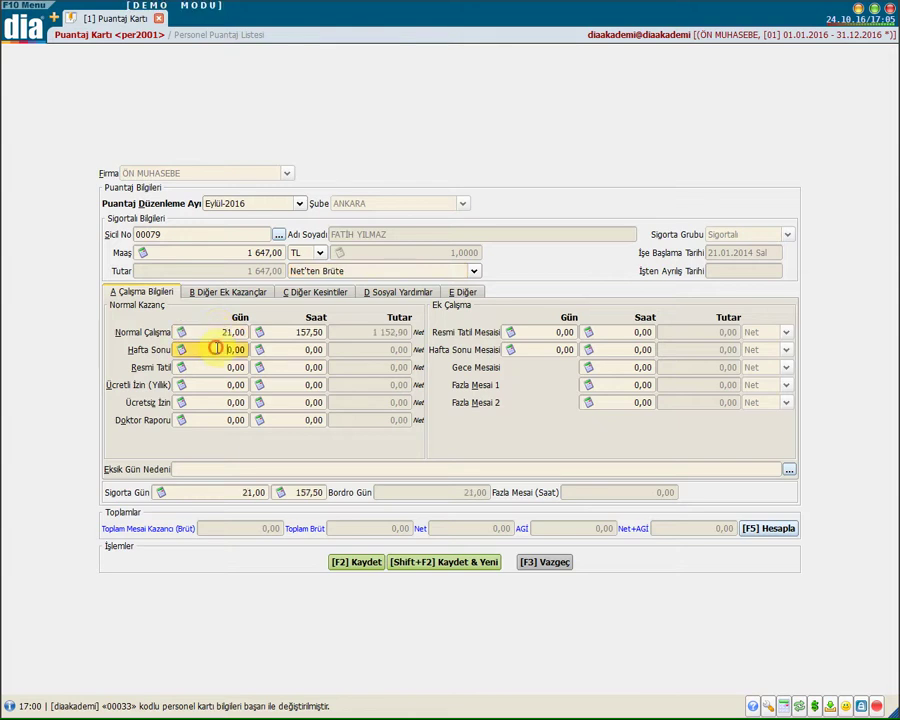
text(10)
click(224, 367)
text(10)
key(BackSpace)
key(BackSpace)
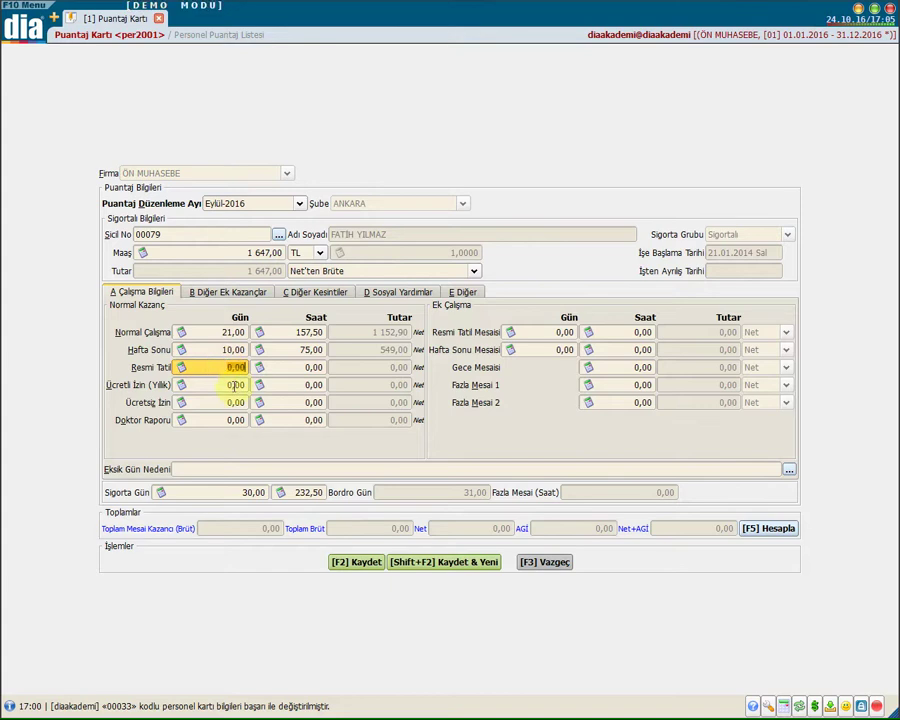
- Review the card's leave, doctor's report and extra-work fields and the list of missing-day reasons (Eksik Gün Nedenleri)
click(230, 384)
click(230, 402)
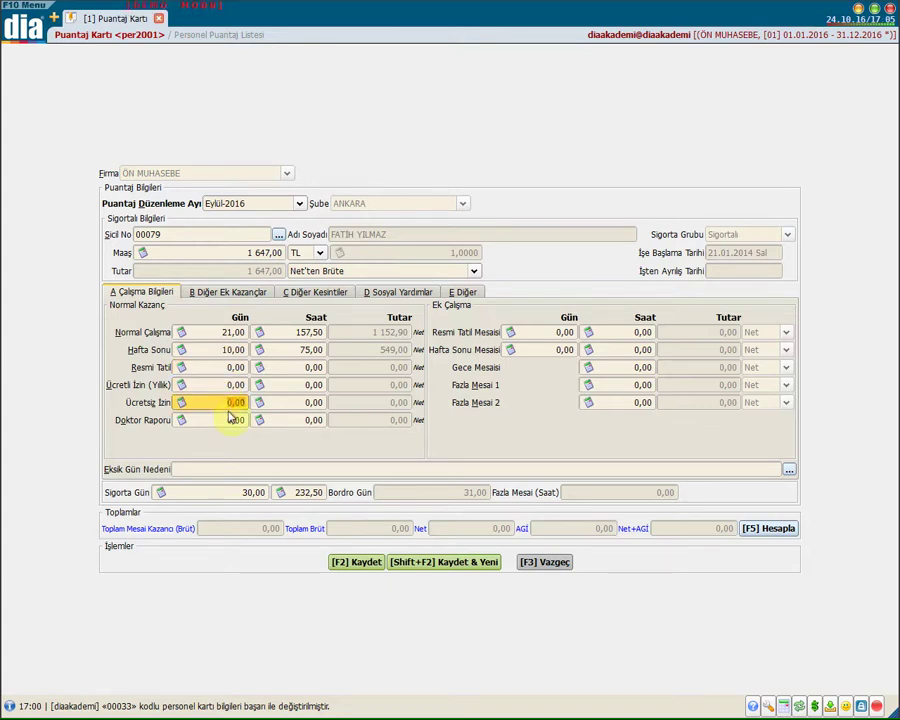
click(230, 420)
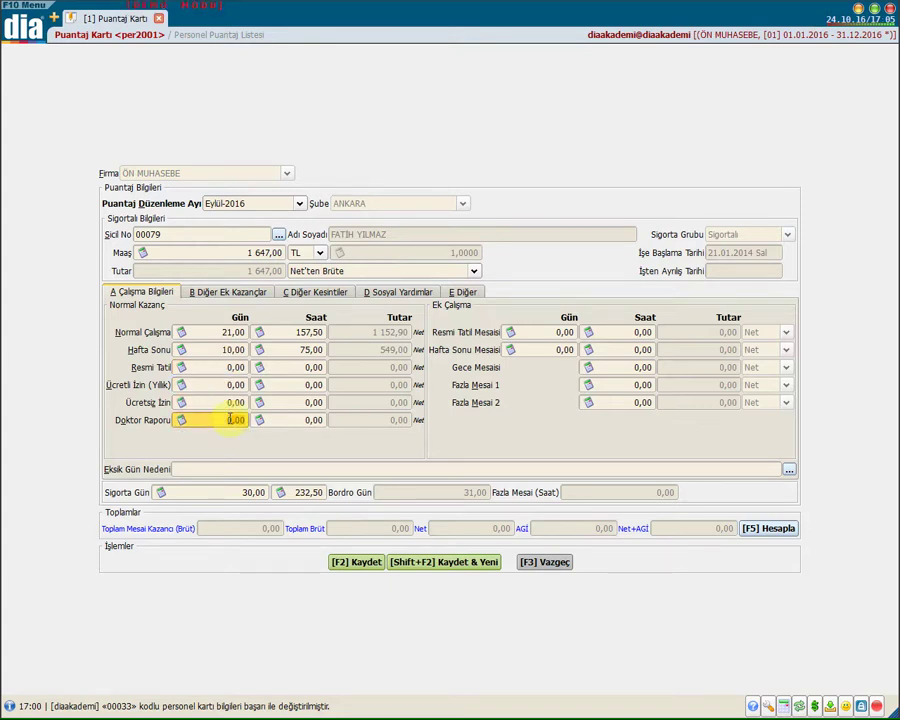
click(546, 332)
click(550, 349)
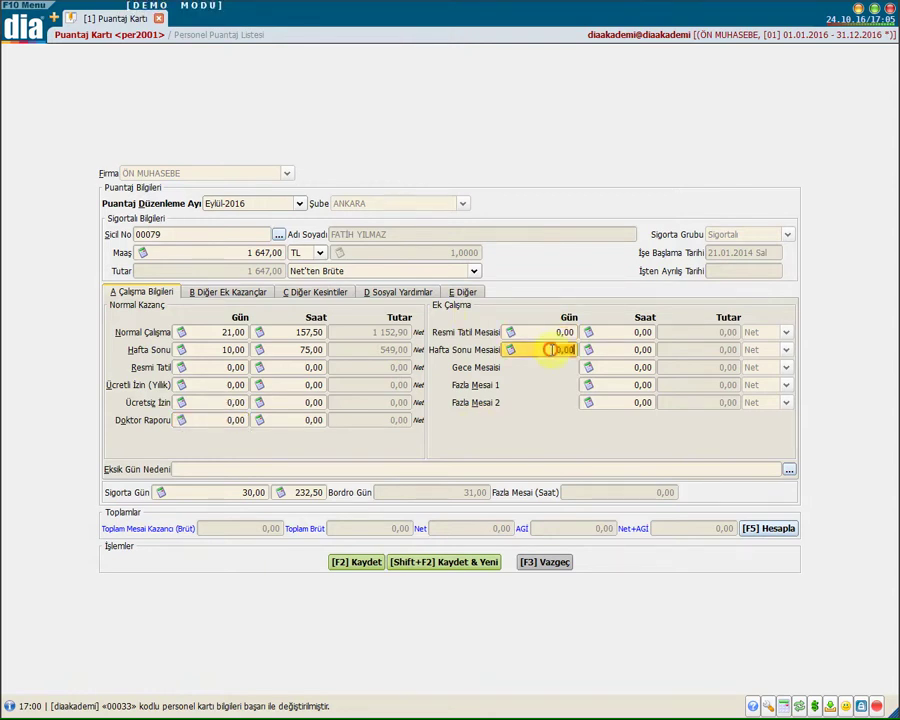
click(604, 401)
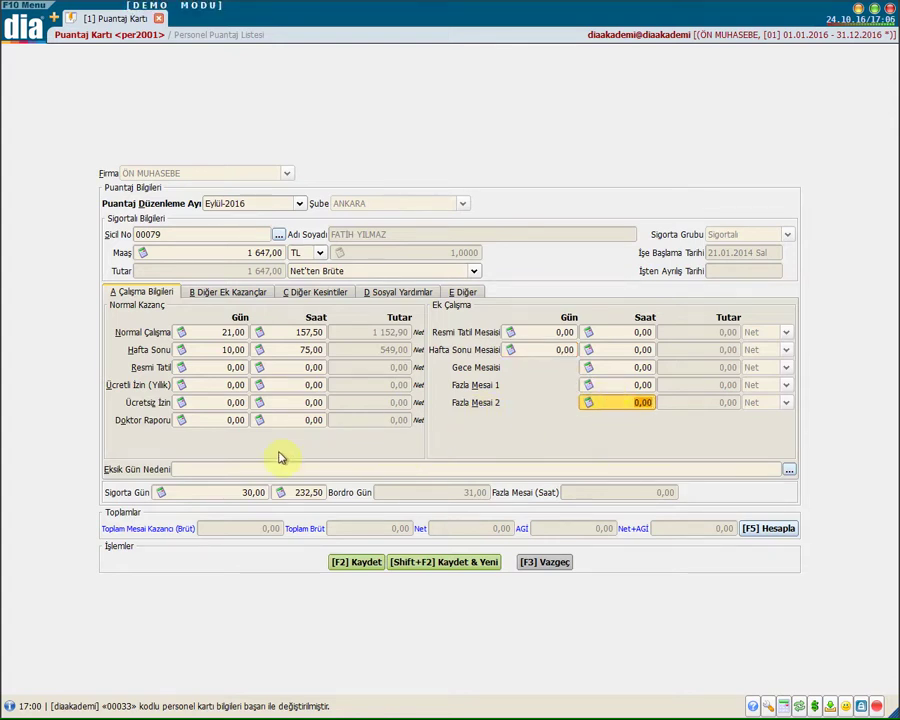
click(788, 471)
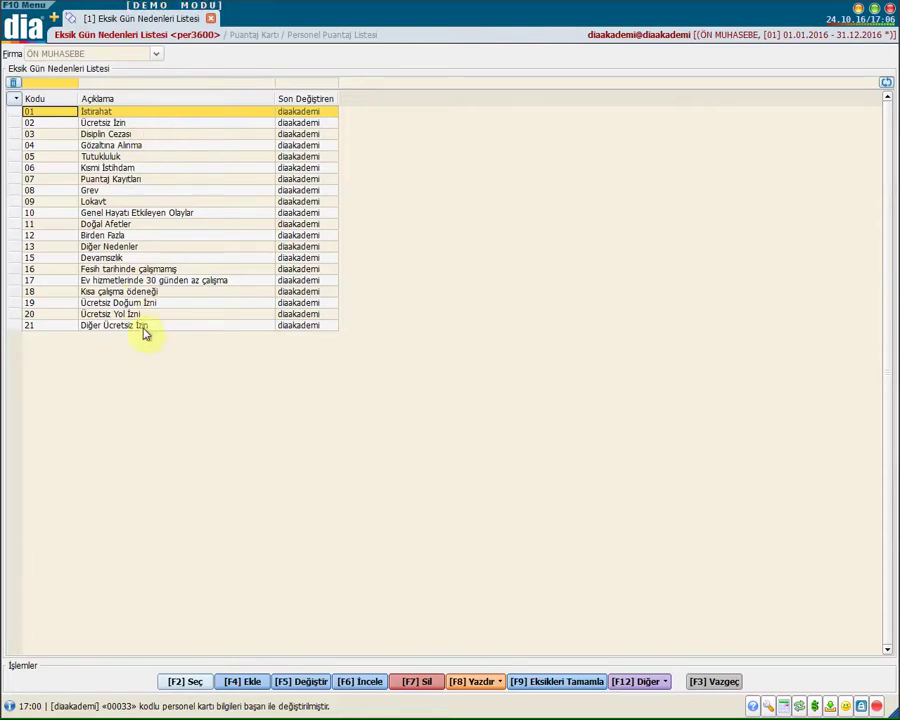
click(706, 681)
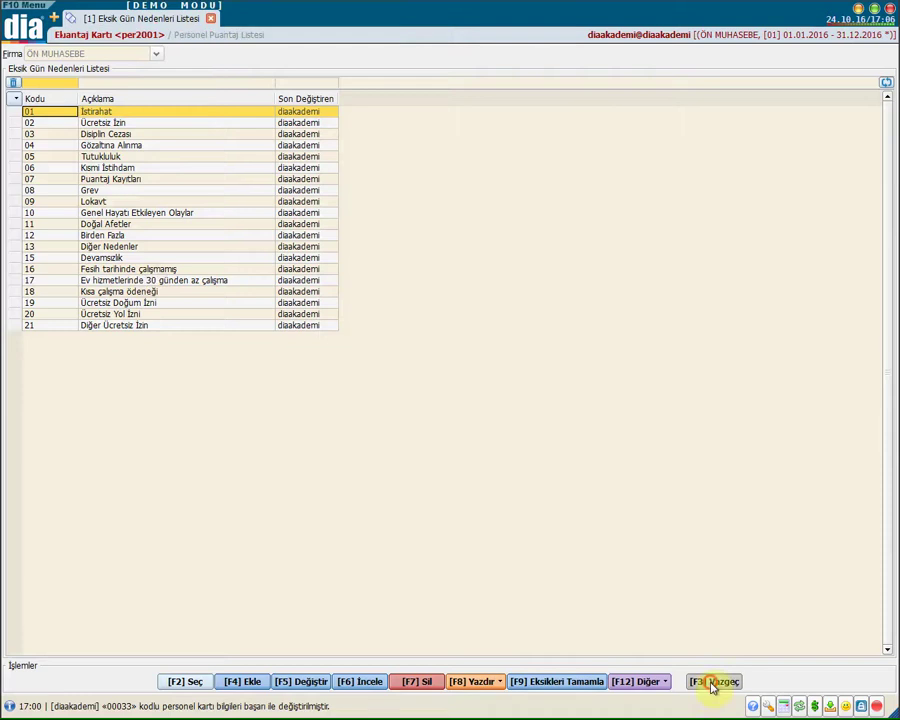
- Calculate the timesheet card's totals and save the card
click(210, 492)
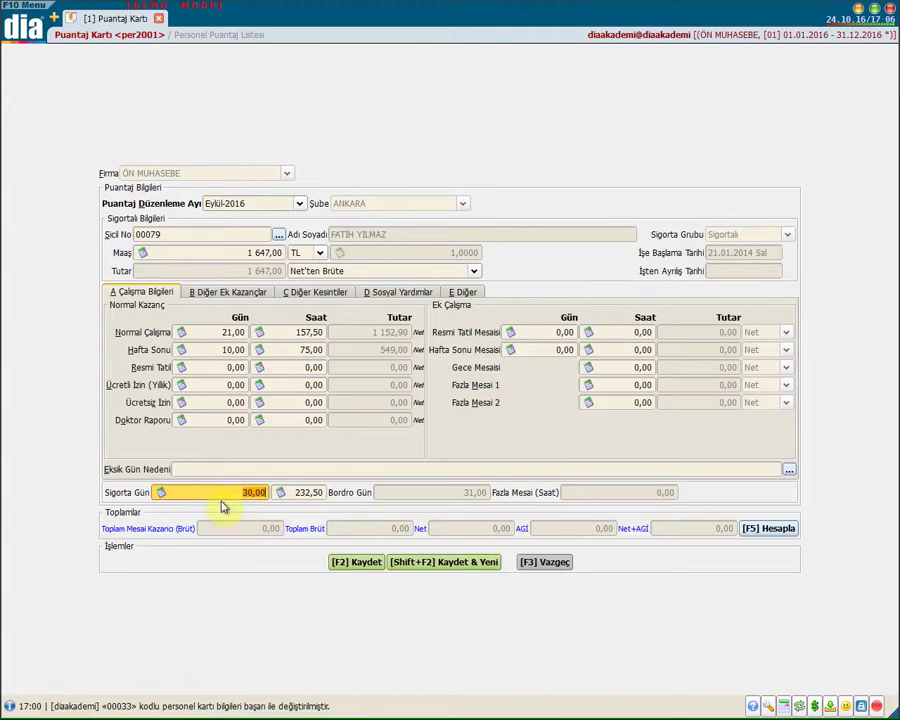
click(776, 530)
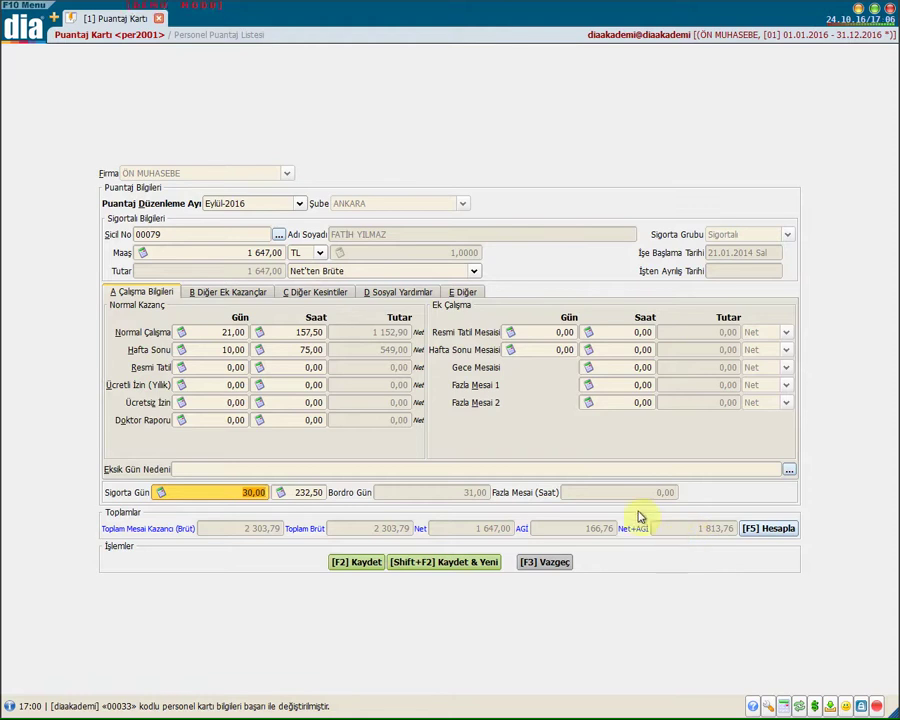
click(366, 563)
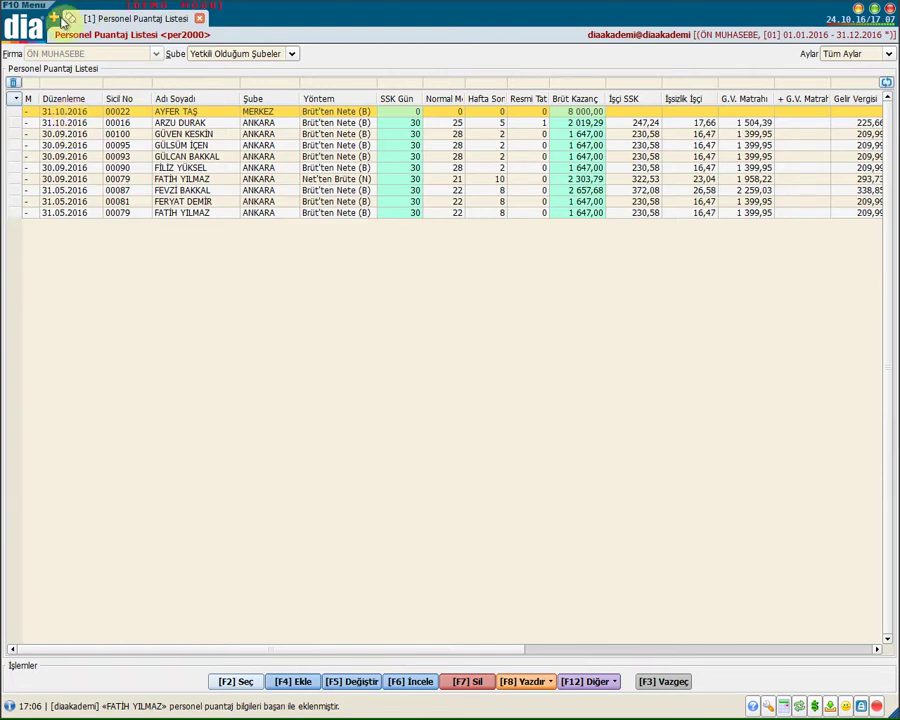
- Leave the timesheet list, open Toplu Puantaj Hazırlama and look through its personnel list
click(673, 683)
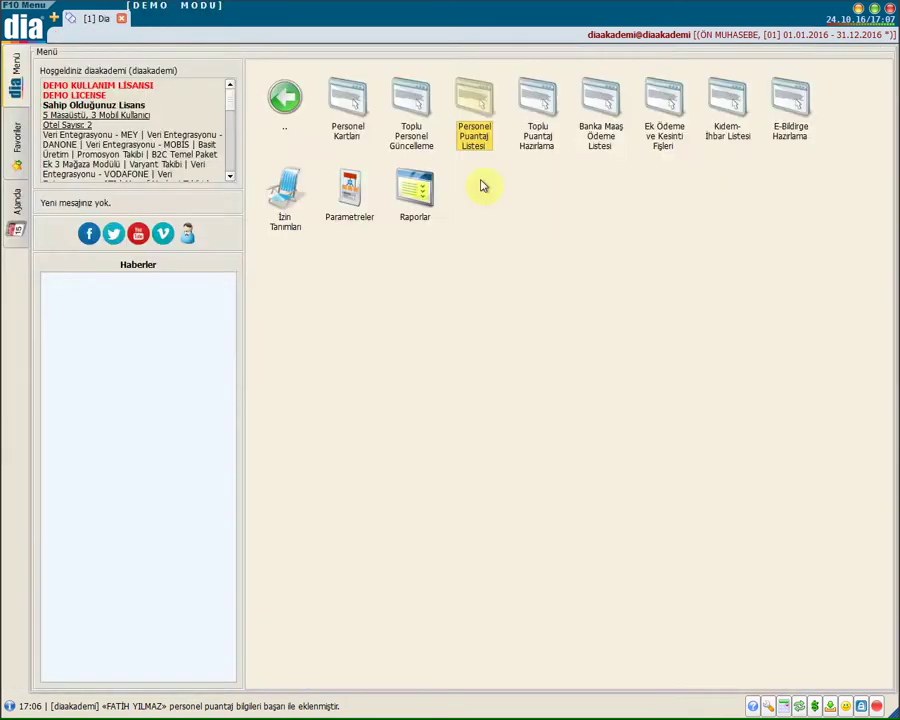
click(537, 105)
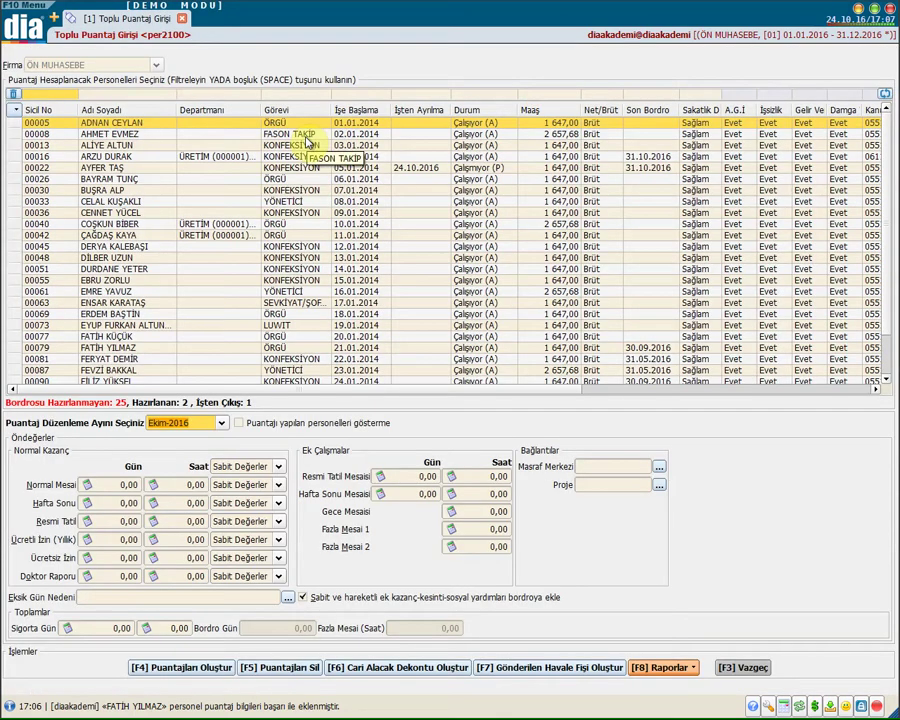
scroll(336, 186, down, 1)
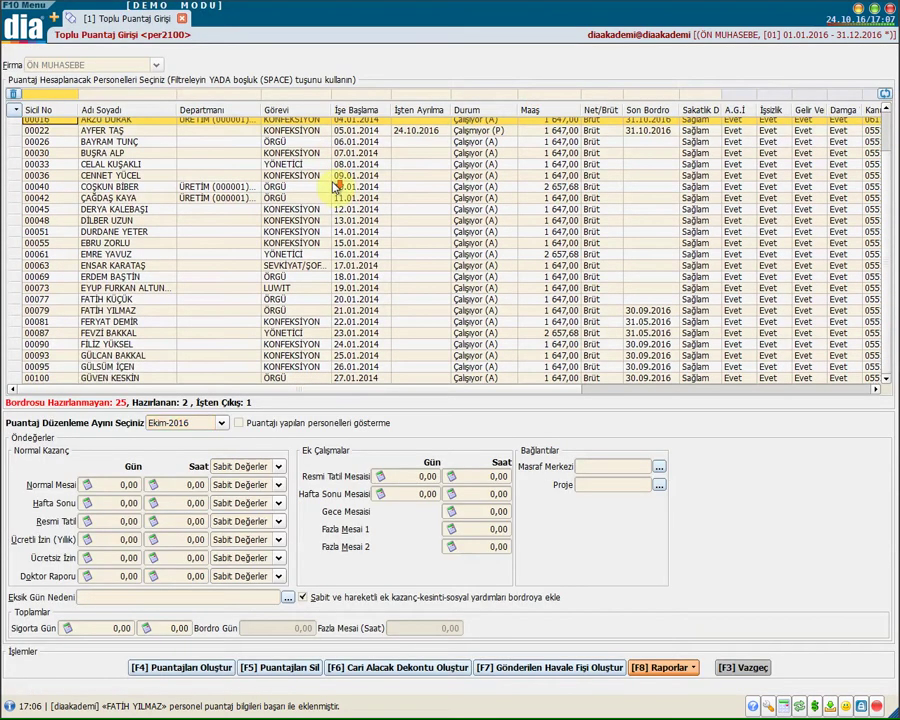
scroll(336, 193, up, 1)
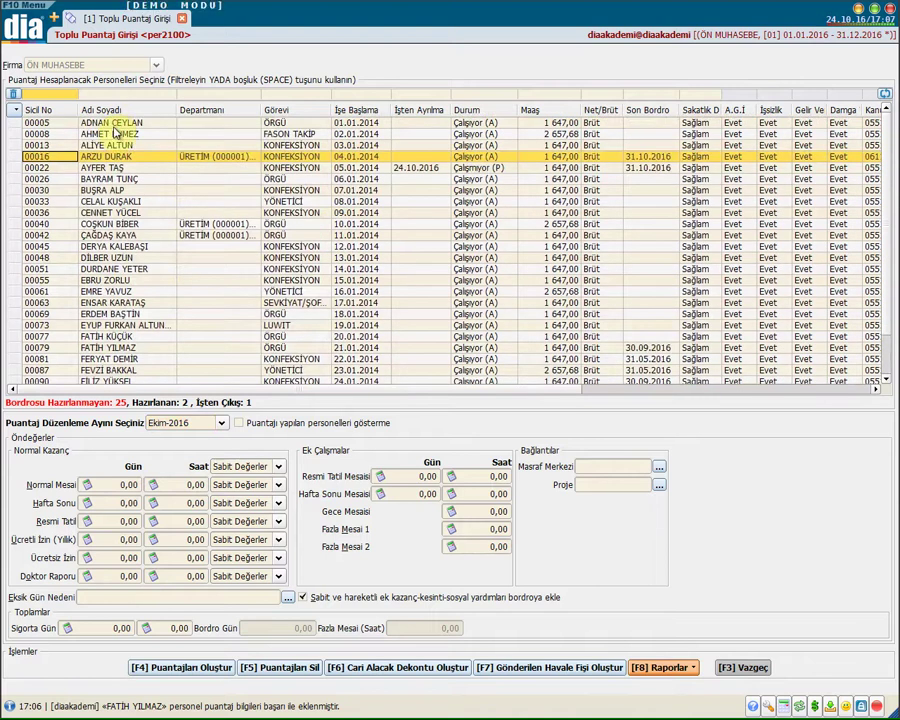
click(210, 94)
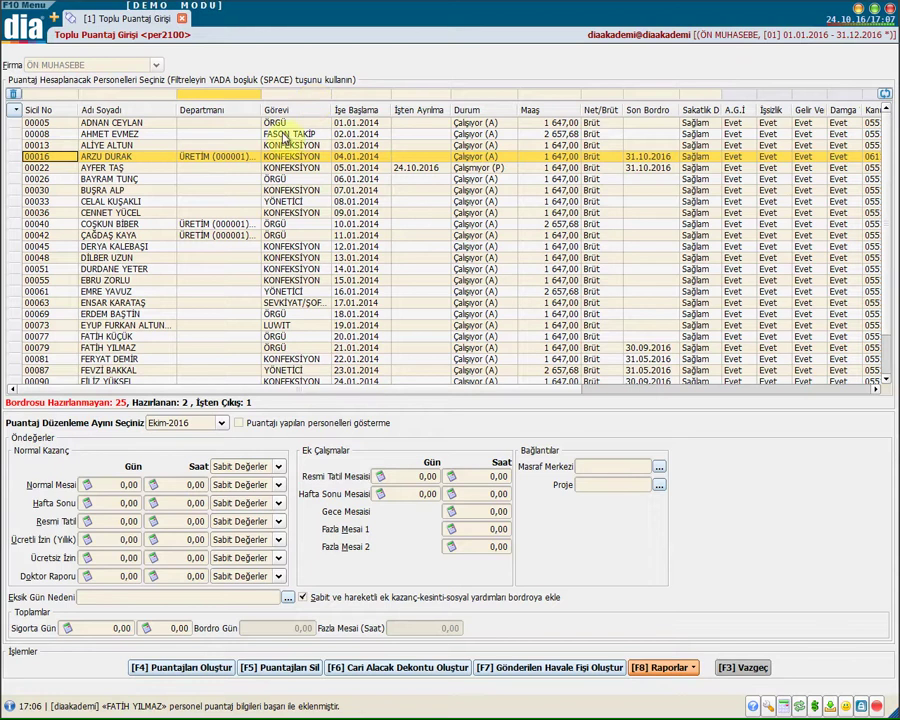
- Mark the five consecutive employees hired from 06.01.2014 to 10.01.2014 for the batch timesheet
click(115, 180)
key(space)
key(space)
key(space)
key(space)
key(space)
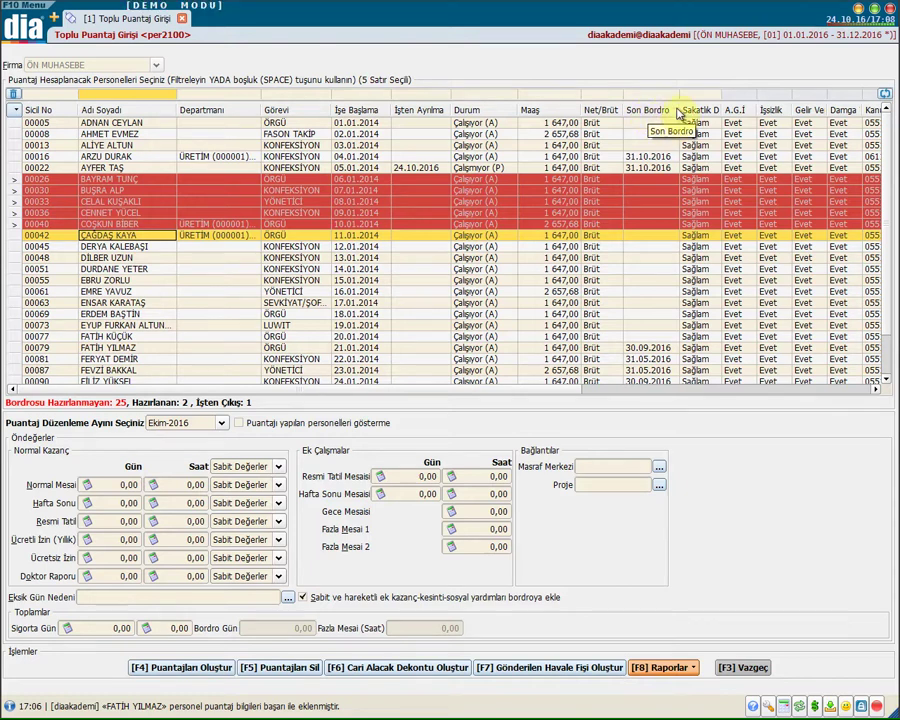
- Sort the personnel list by Son Bordro in ascending order and examine the columns available for the list
click(676, 112)
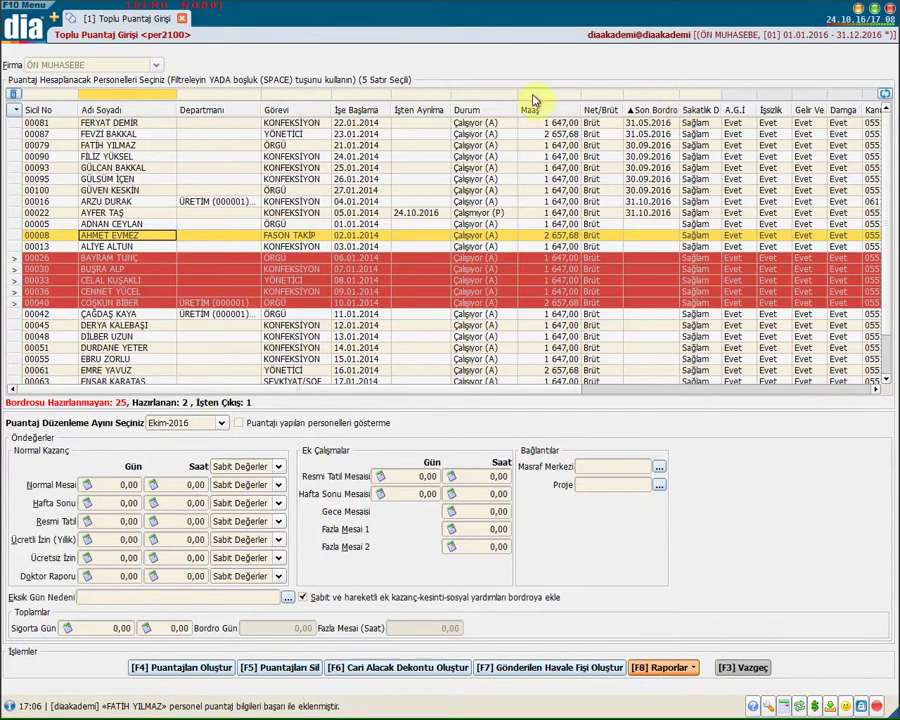
drag(345, 388, 20, 390)
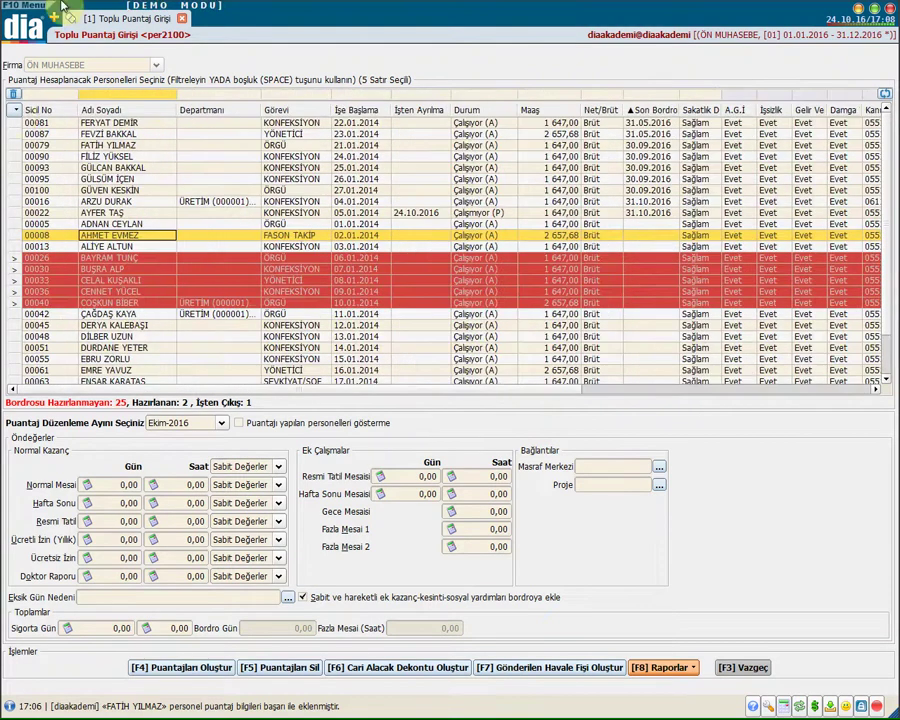
click(15, 111)
mouse_move(34, 168)
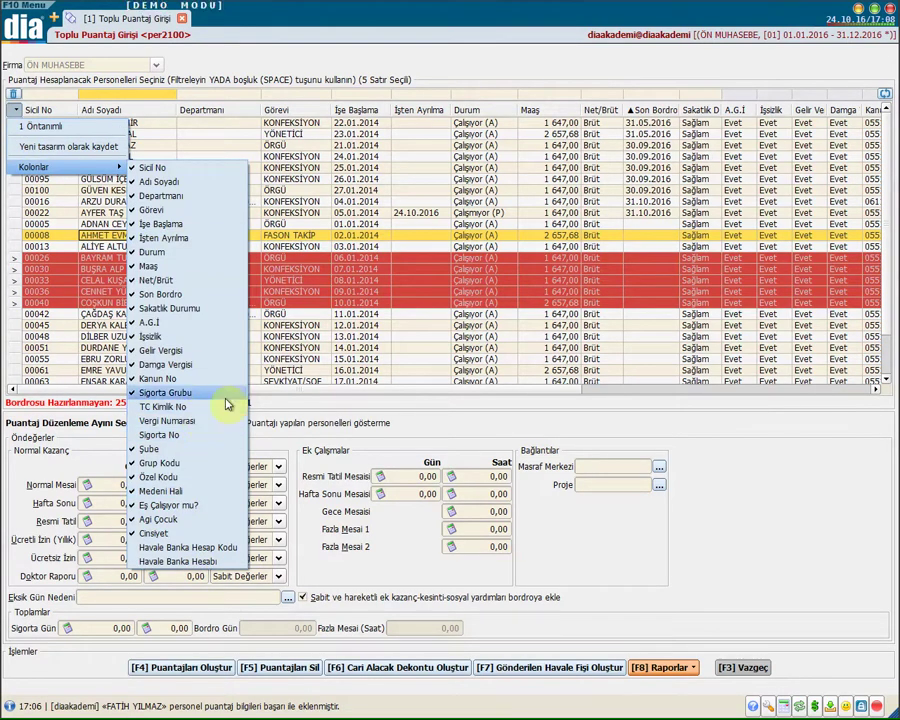
click(420, 359)
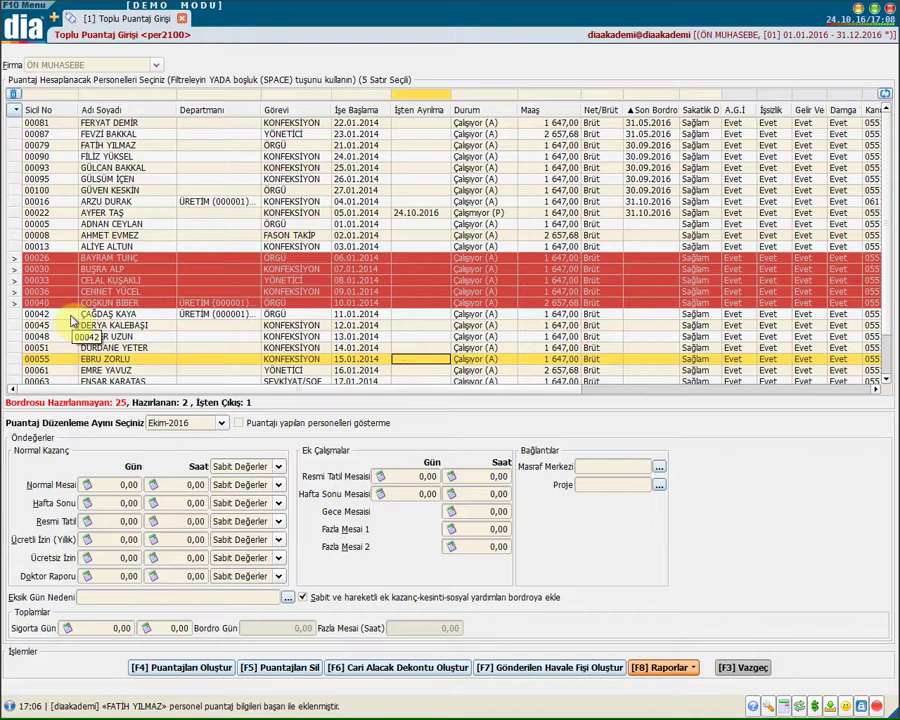
- Turn on Puantajı yapılan personelleri gösterme to hide employees whose timesheets are already prepared for the chosen month
click(168, 425)
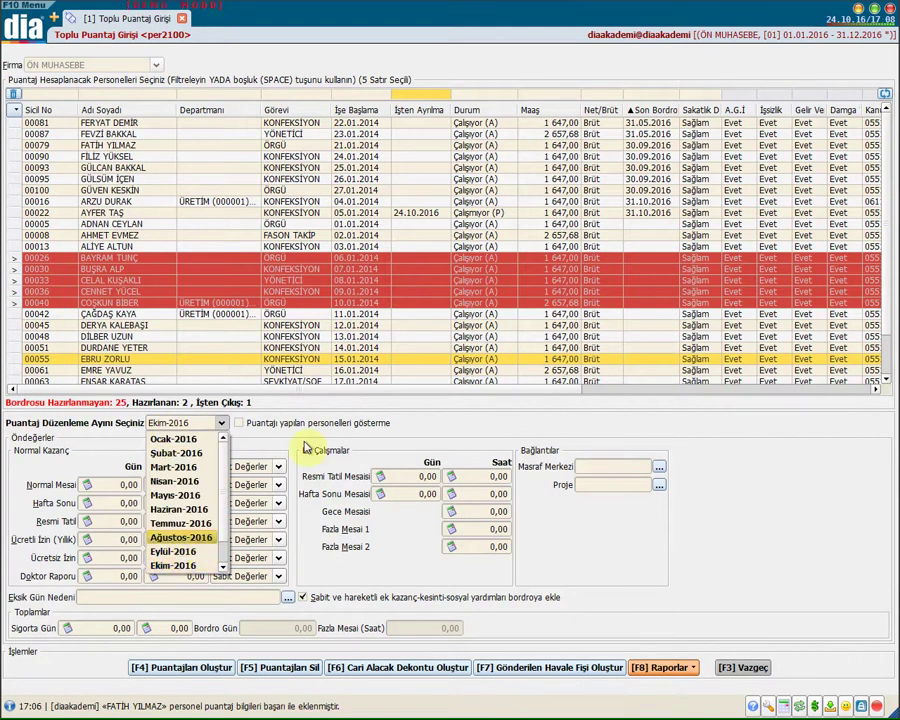
click(239, 422)
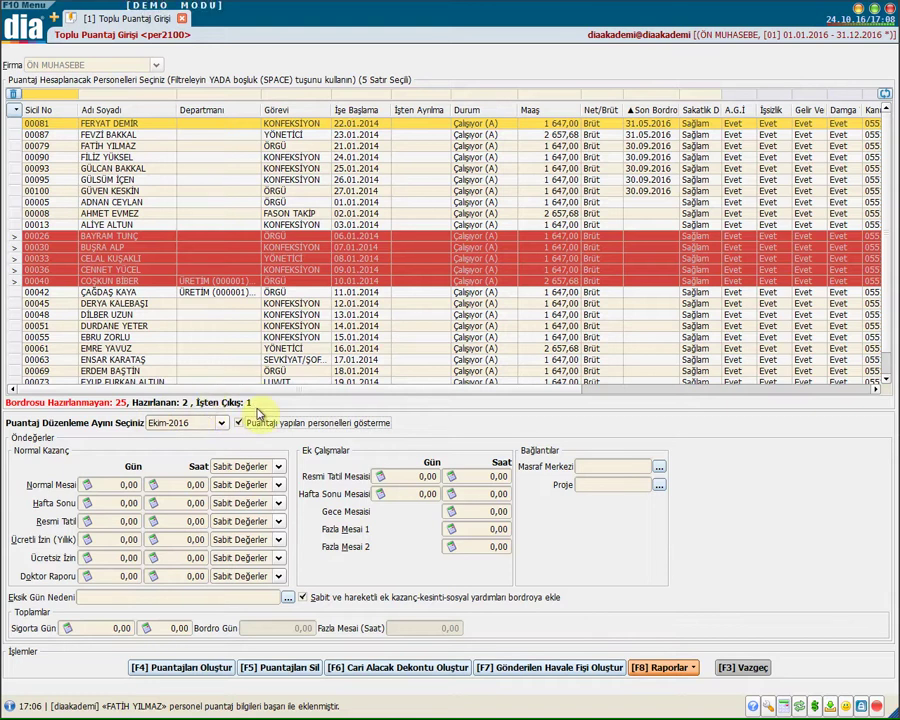
- Check the unprepared personnel for Eylül-2016 and switch the timesheet month back to Ekim-2016
click(185, 422)
click(187, 551)
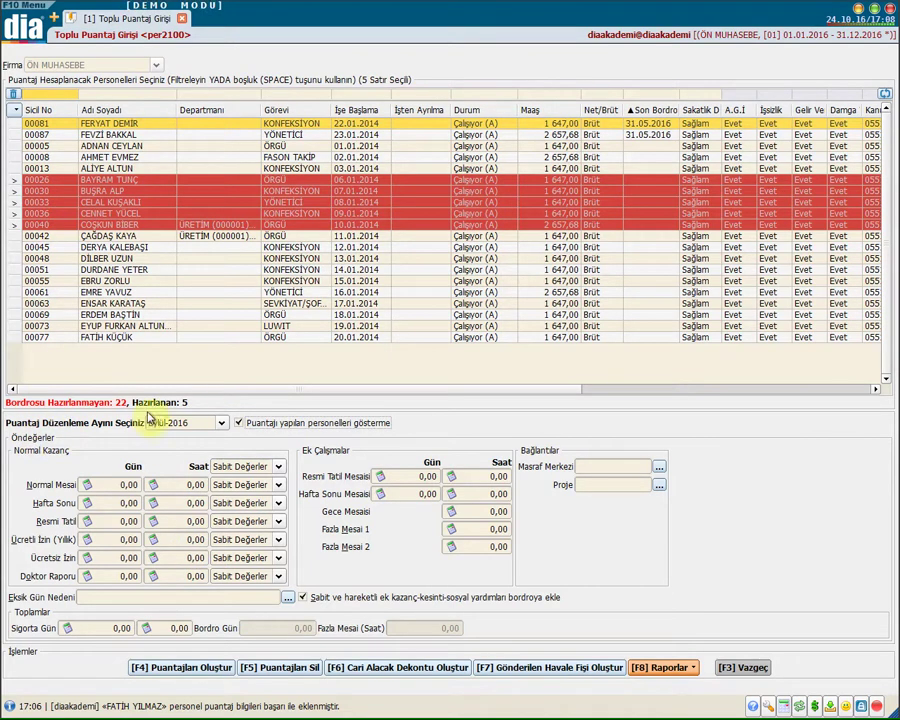
click(205, 422)
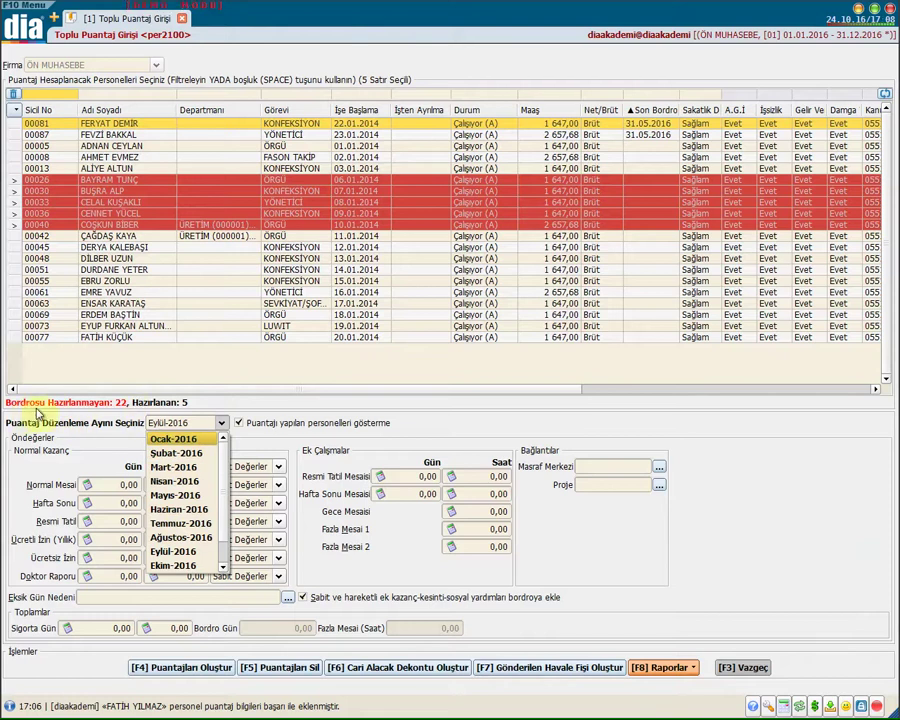
scroll(193, 543, down, 1)
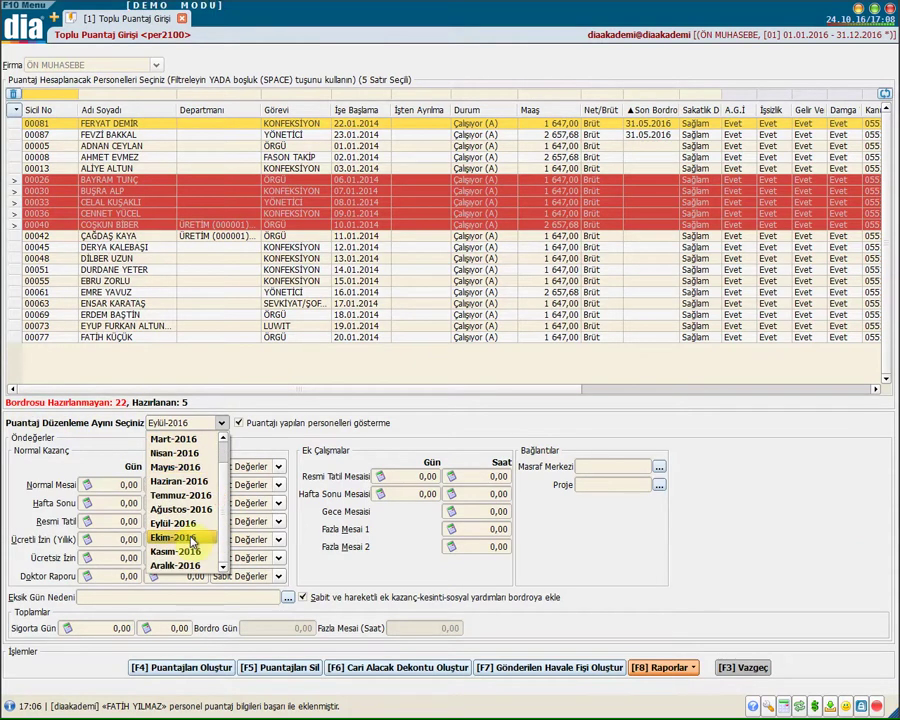
click(193, 540)
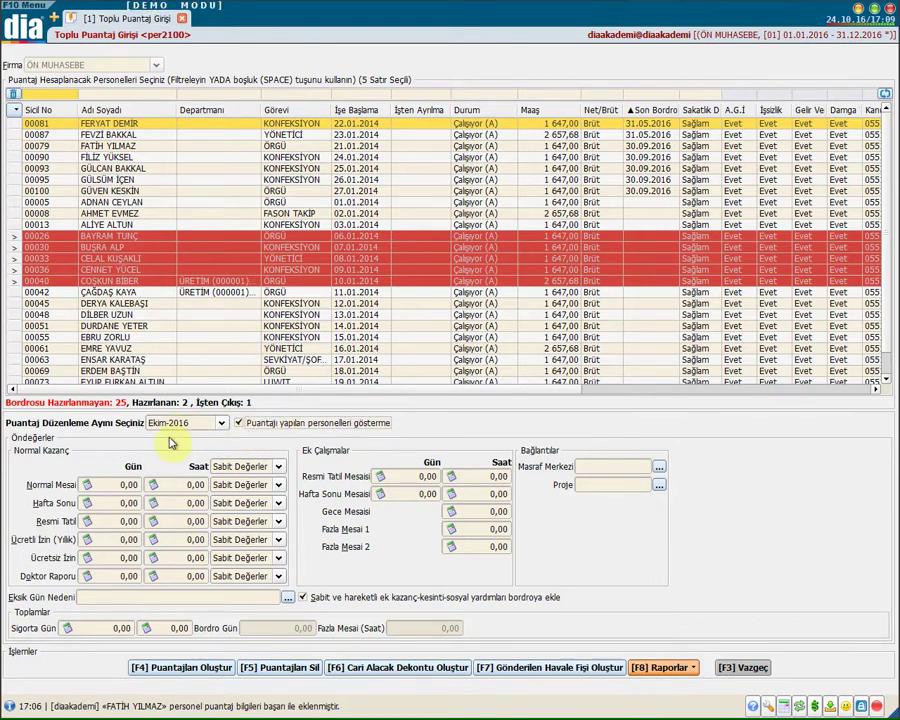
- Go through the Normal Kazanç day defaults of the batch entry and set Normal Mesai to 30 days
scroll(352, 316, down, 1)
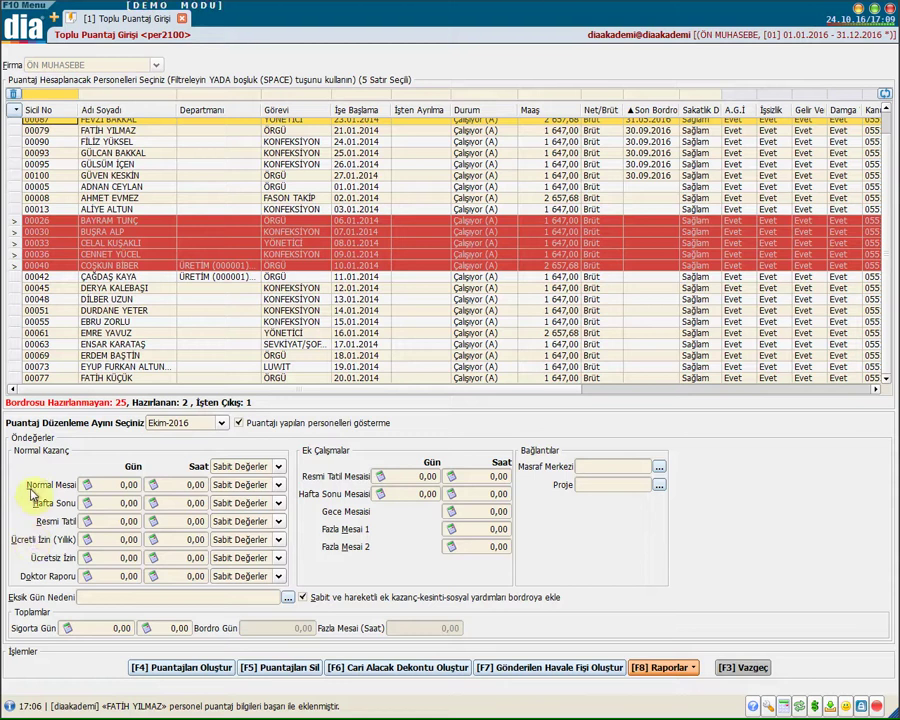
click(106, 486)
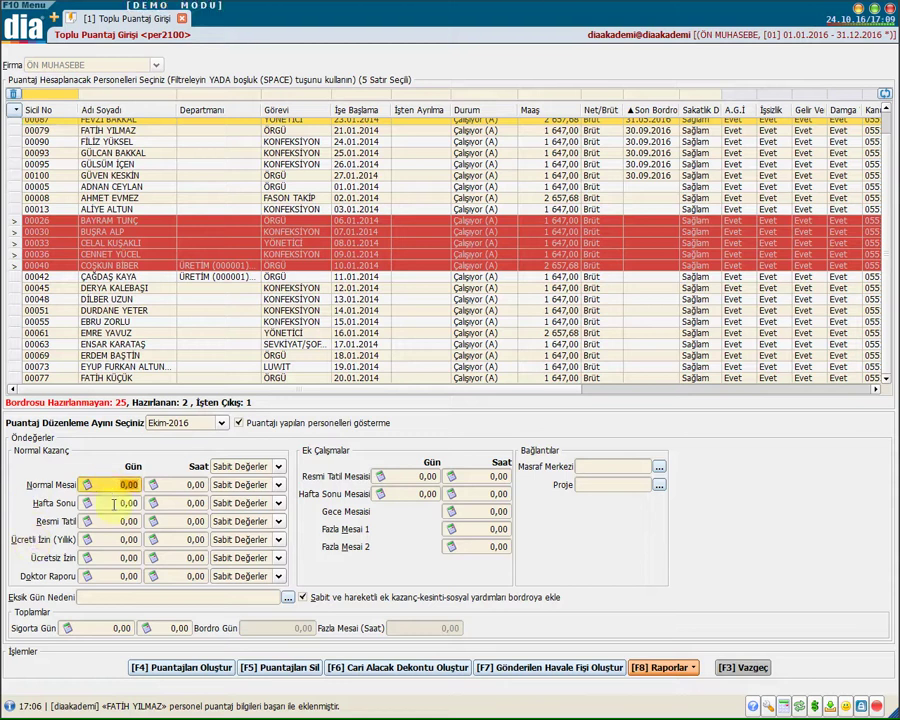
click(113, 503)
click(115, 522)
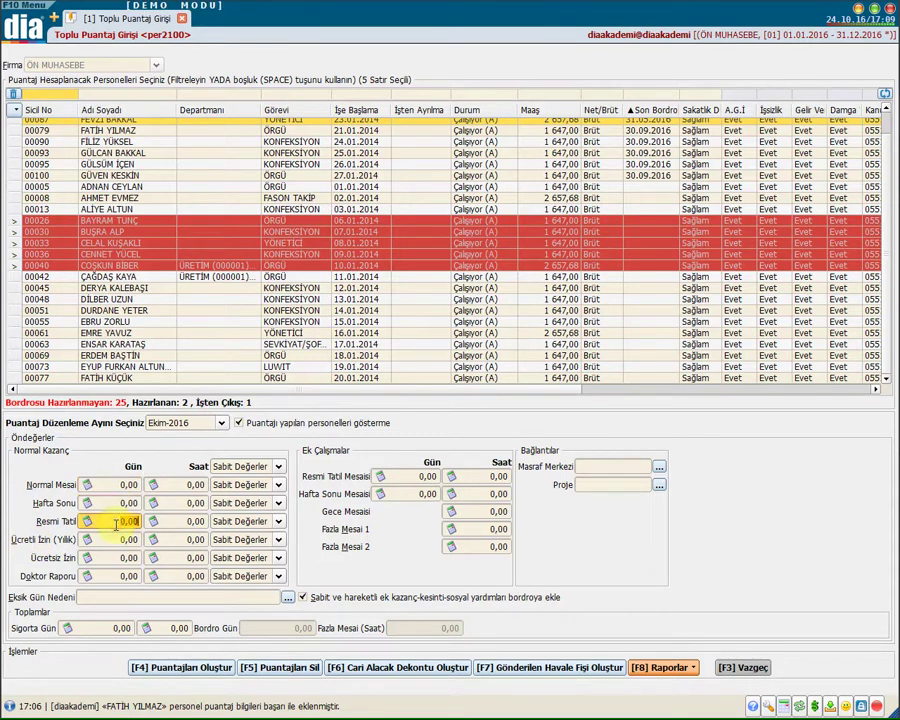
click(116, 539)
click(119, 558)
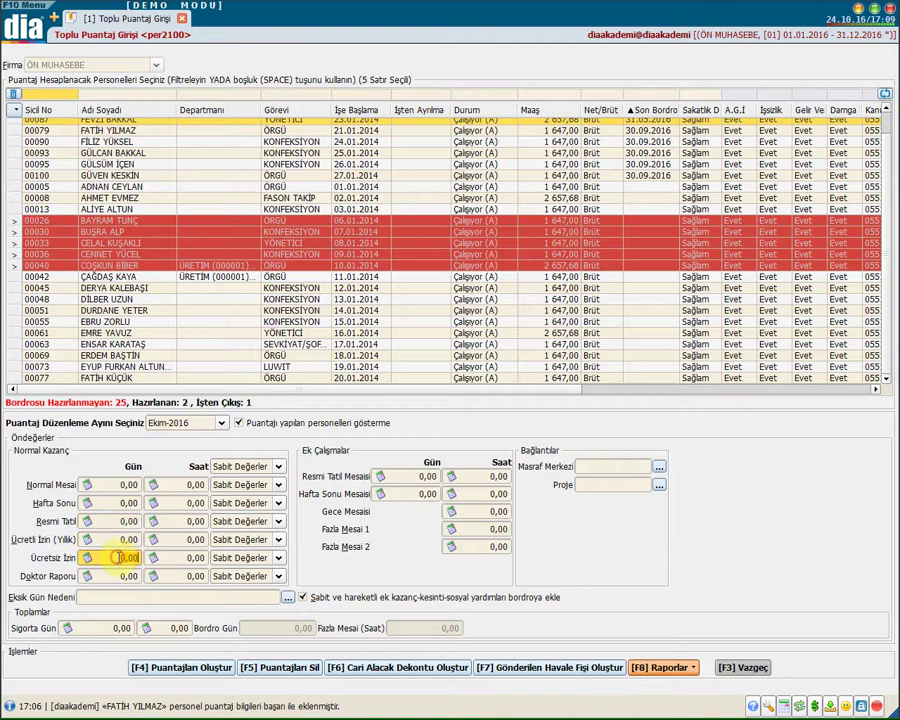
click(119, 576)
click(119, 485)
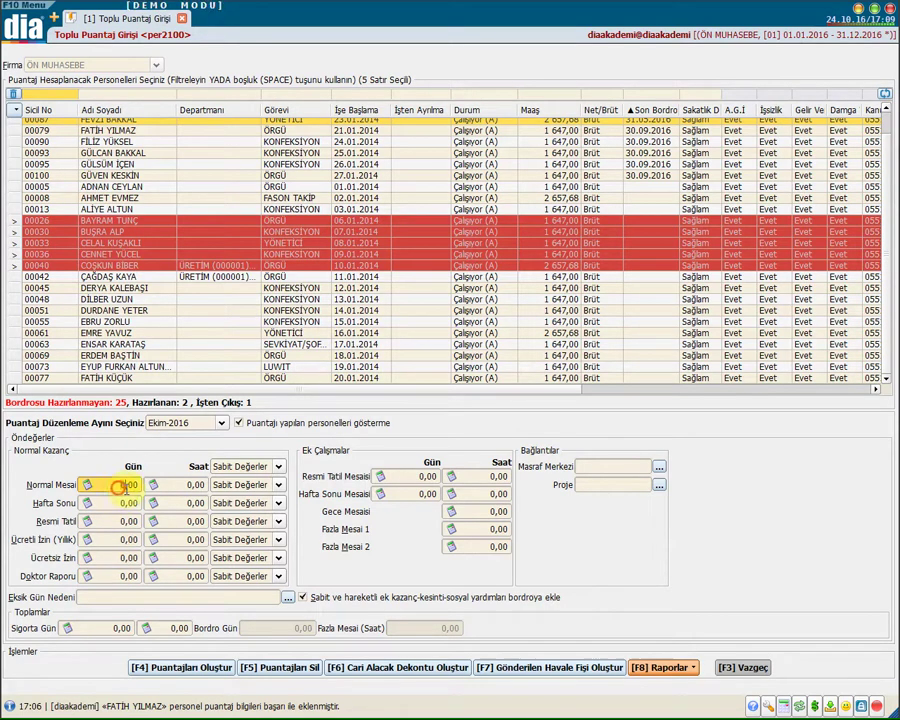
text(30)
key(Return)
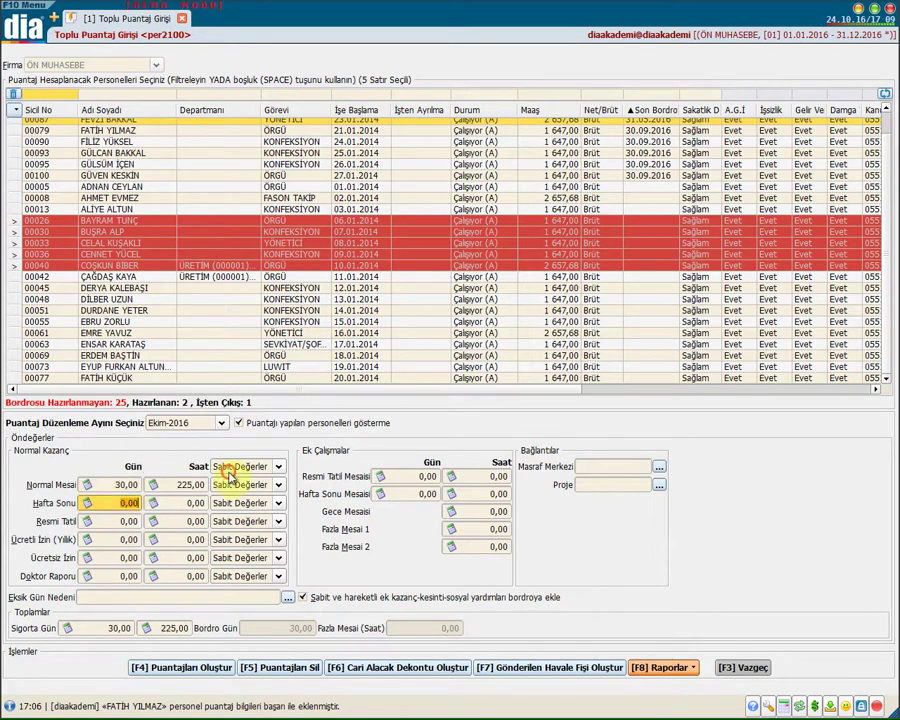
- Switch the Normal Kazanç defaults to Sistemden Al and set Resmi Tatil Mesaisi to 1 day
click(229, 468)
click(254, 522)
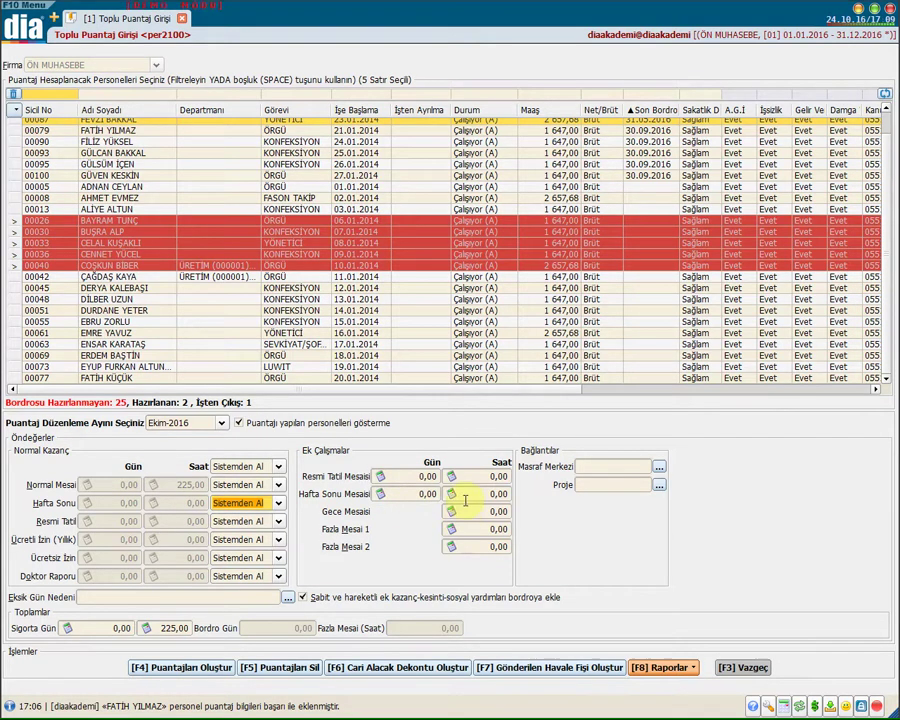
click(425, 477)
click(490, 476)
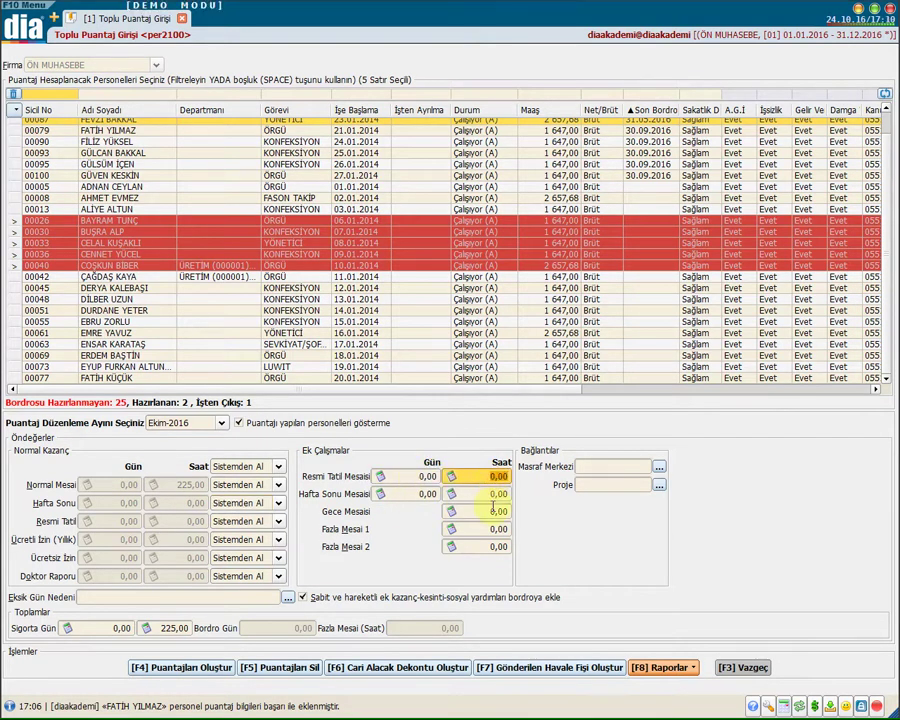
click(417, 477)
text(1)
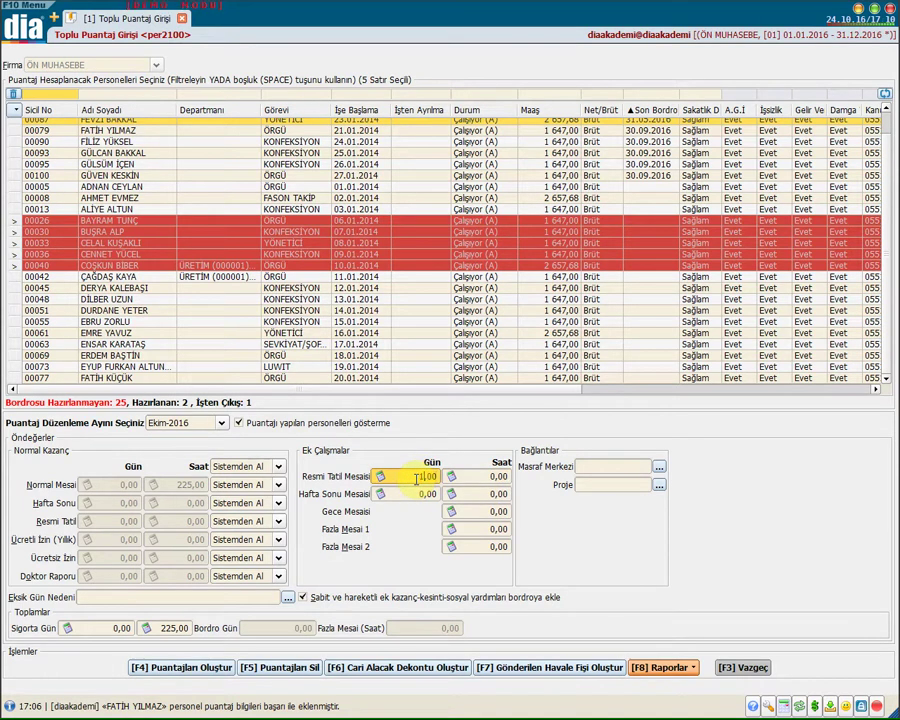
- Set Hafta Sonu Mesaisi to 1 day under Ek Çalışmalar and check the calculator for Gece Mesaisi
click(424, 494)
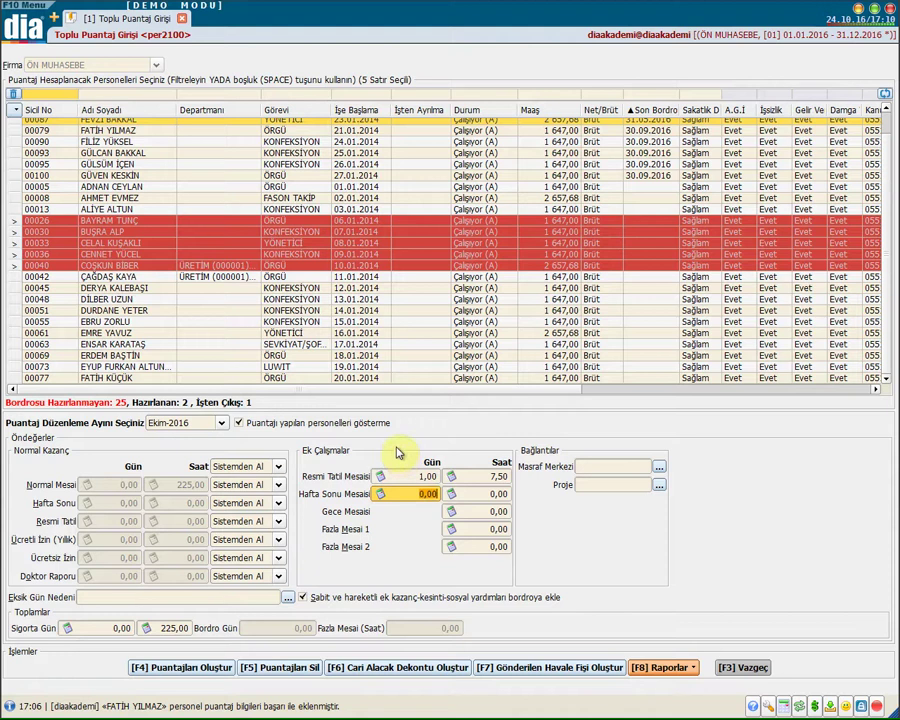
text(1)
key(Tab)
click(451, 511)
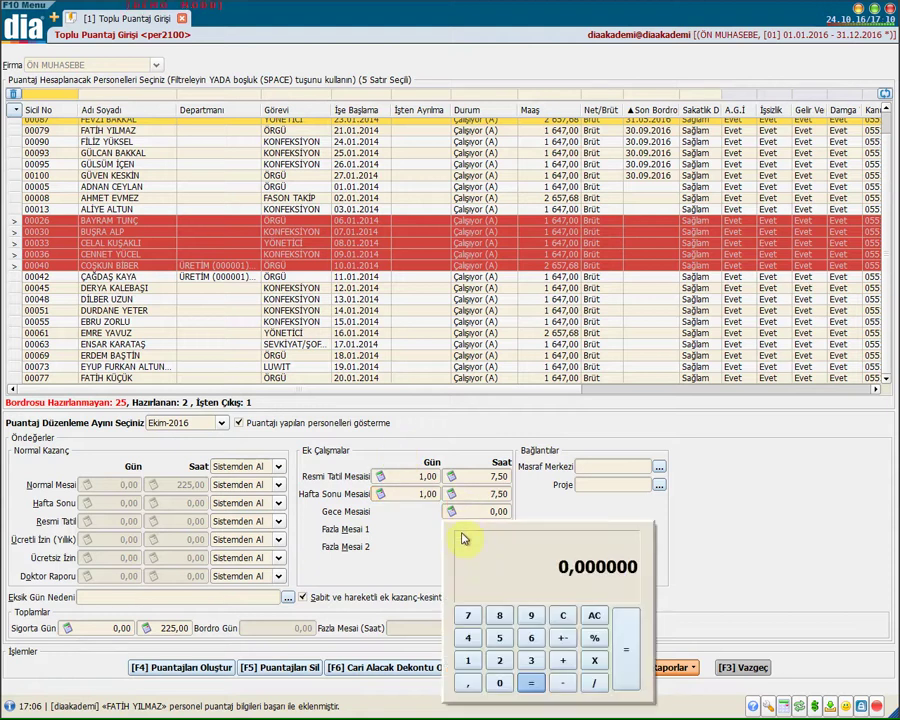
click(404, 540)
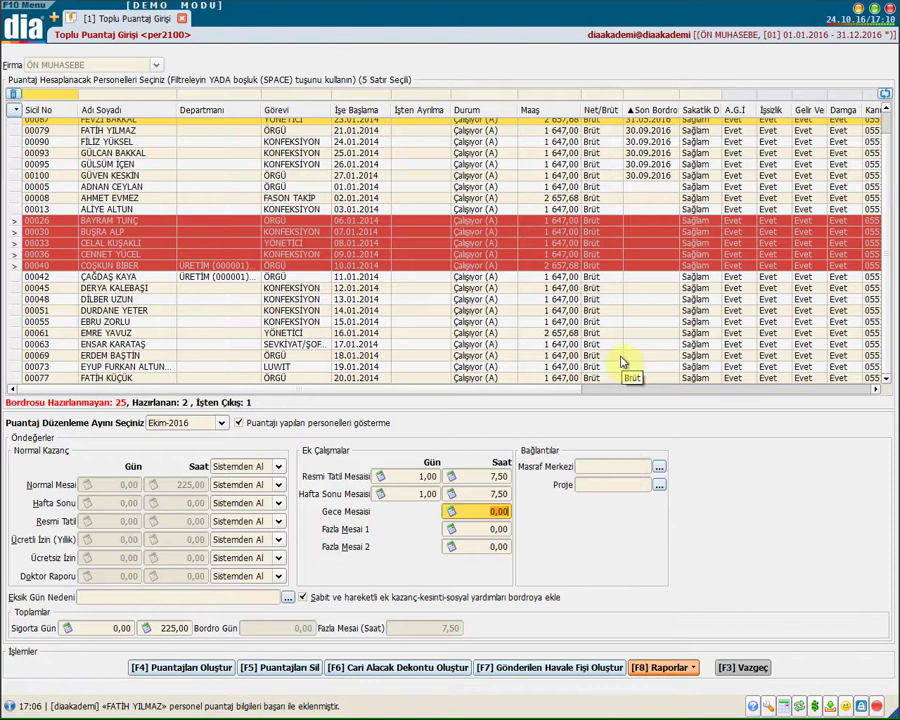
- Examine the Proje field, the Eksik Gün Nedeni list with its new-definition form, and the Sigorta Gün totals without saving anything
click(604, 485)
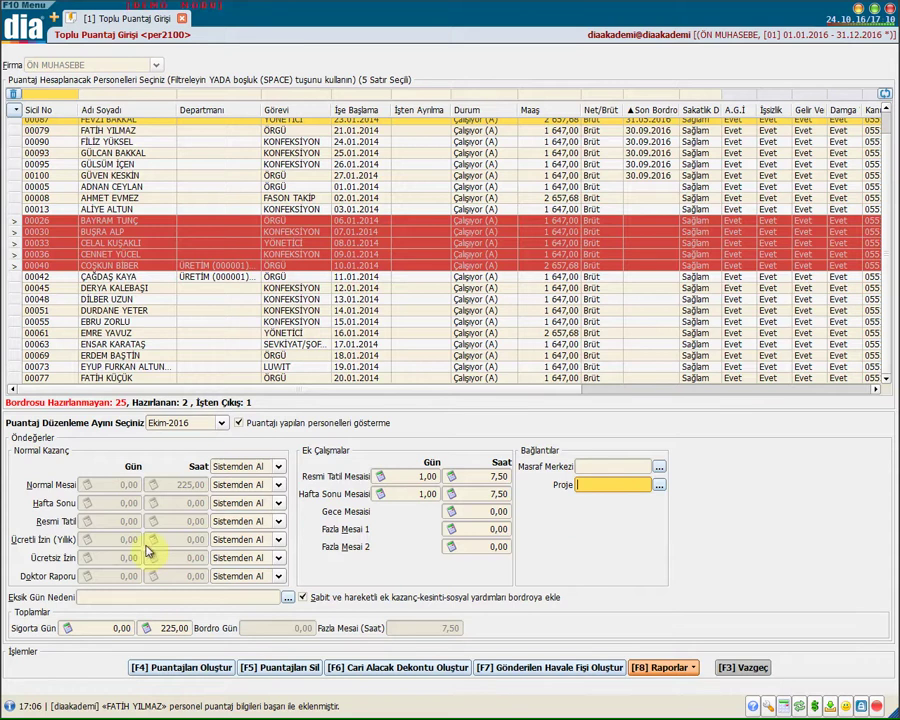
click(127, 597)
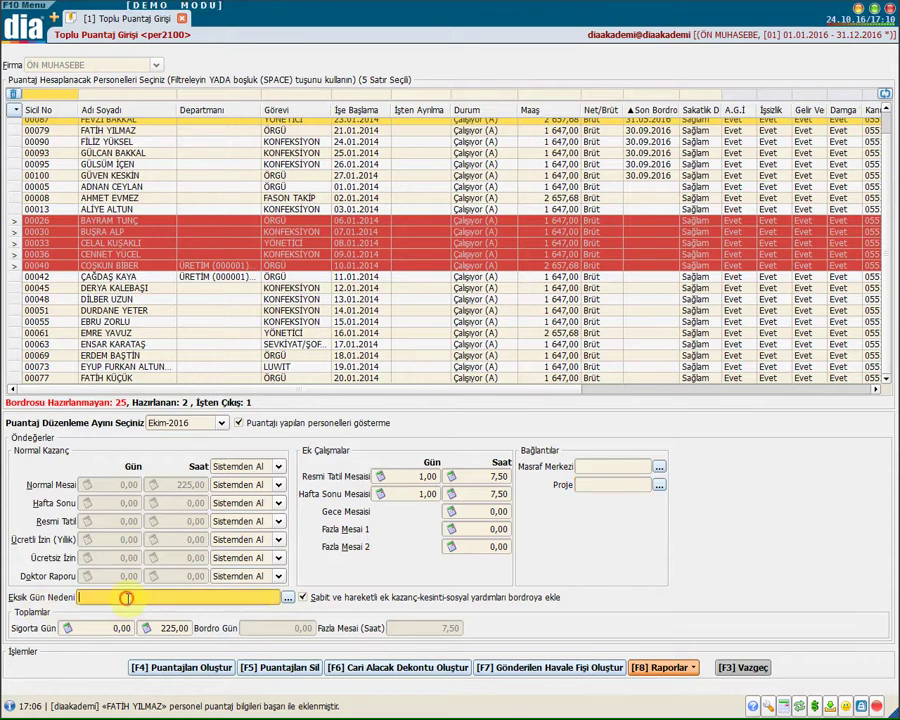
click(288, 599)
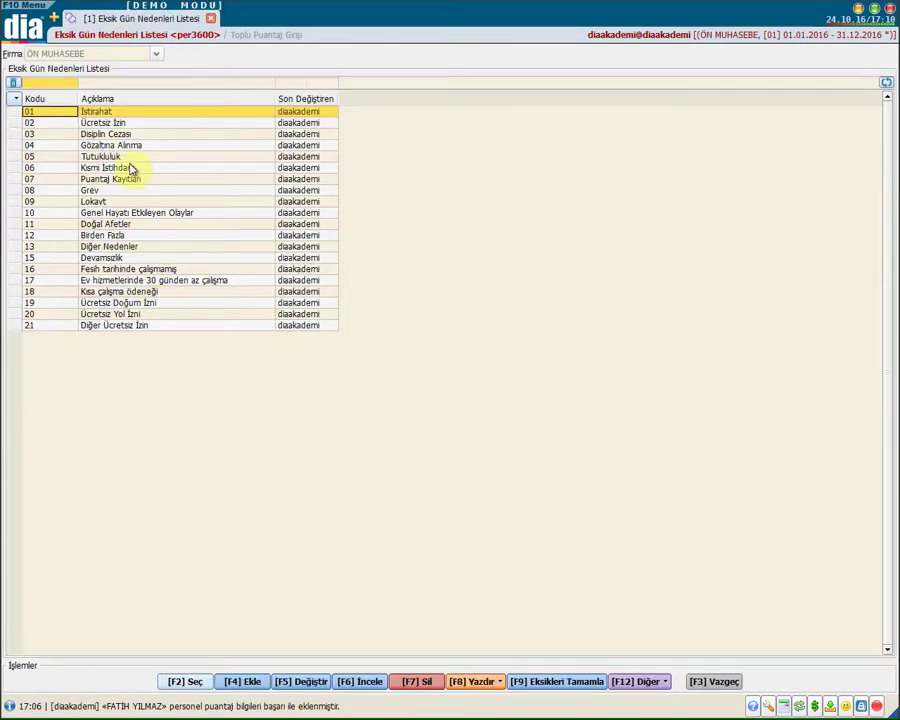
click(242, 683)
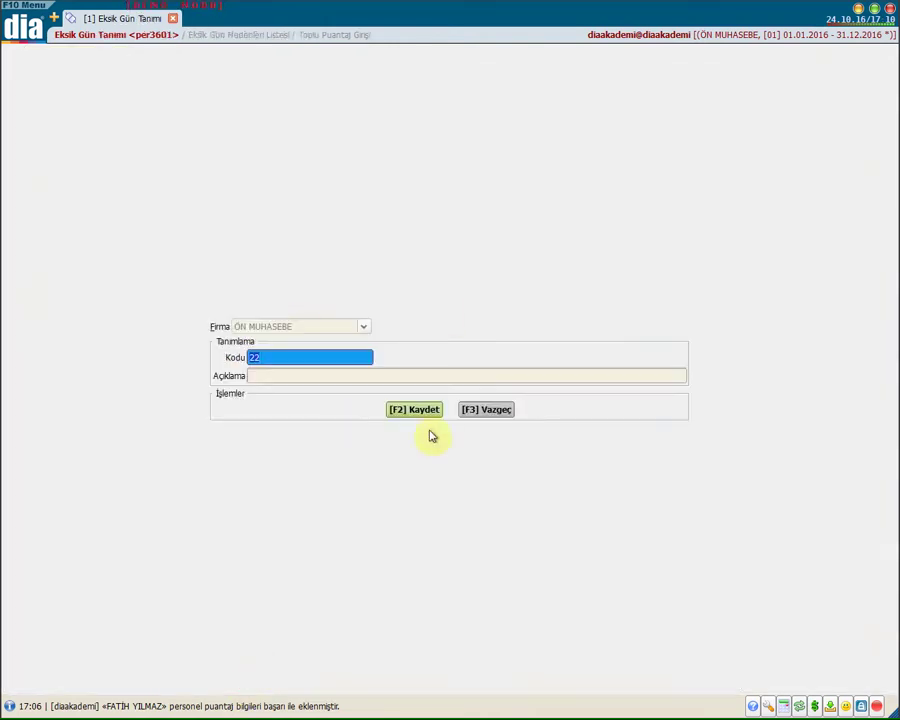
click(497, 409)
click(700, 683)
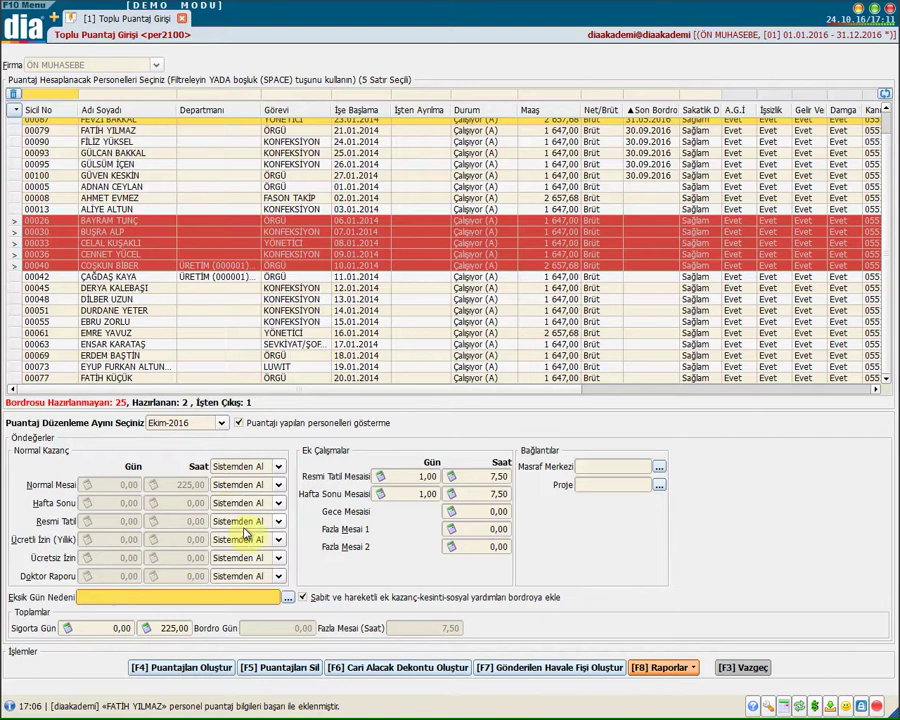
click(110, 628)
click(162, 628)
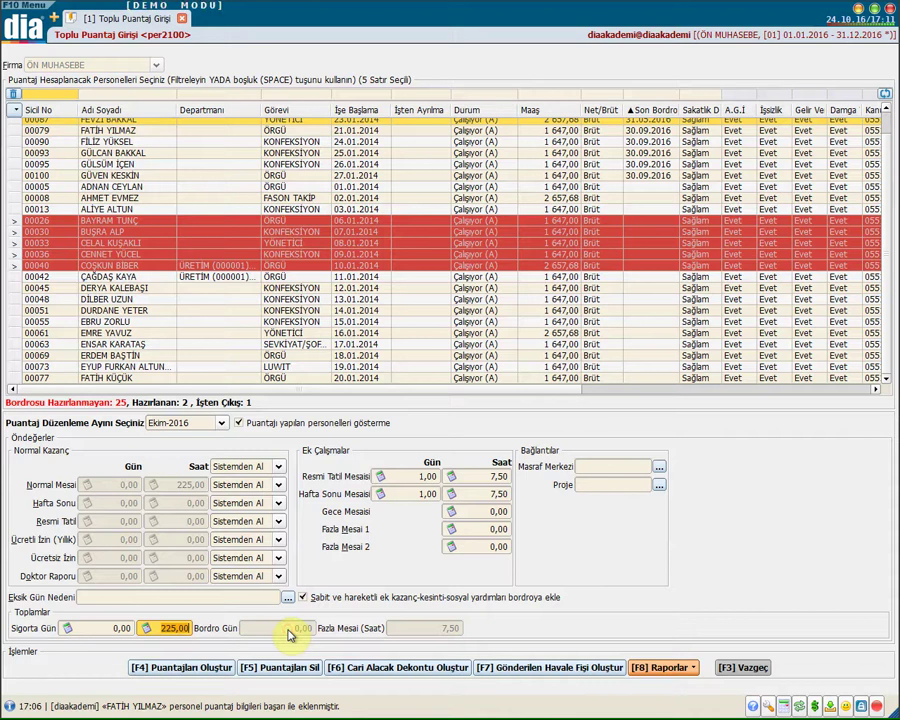
- Switch Normal Kazanç to Sabit Değerler, set Normal Mesai to 20 days and Hafta Sonu to 10, and check Sigorta Gün
click(264, 485)
click(118, 486)
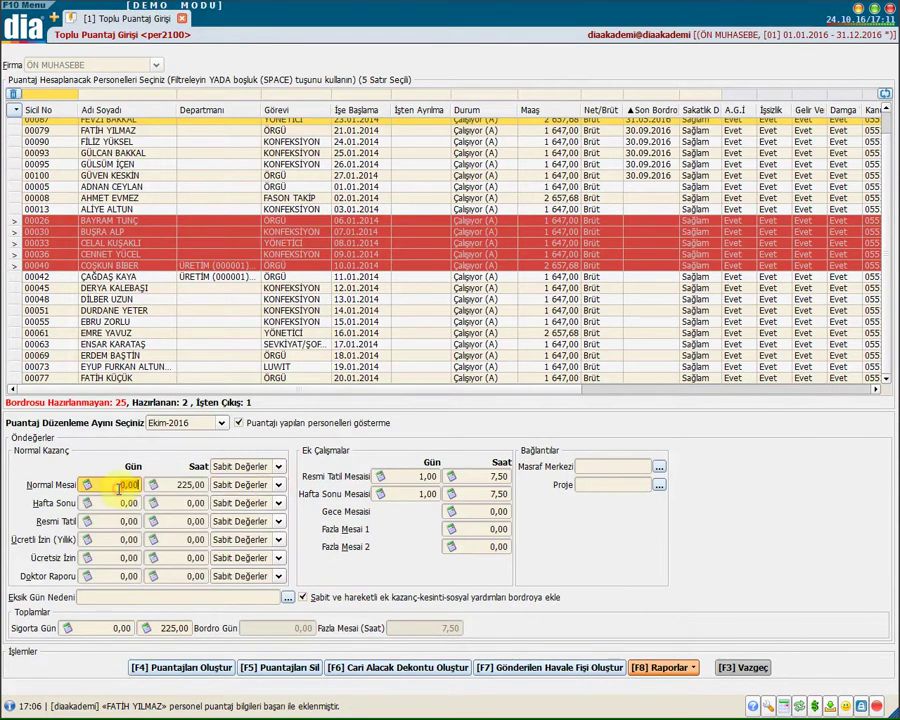
text(20)
click(122, 502)
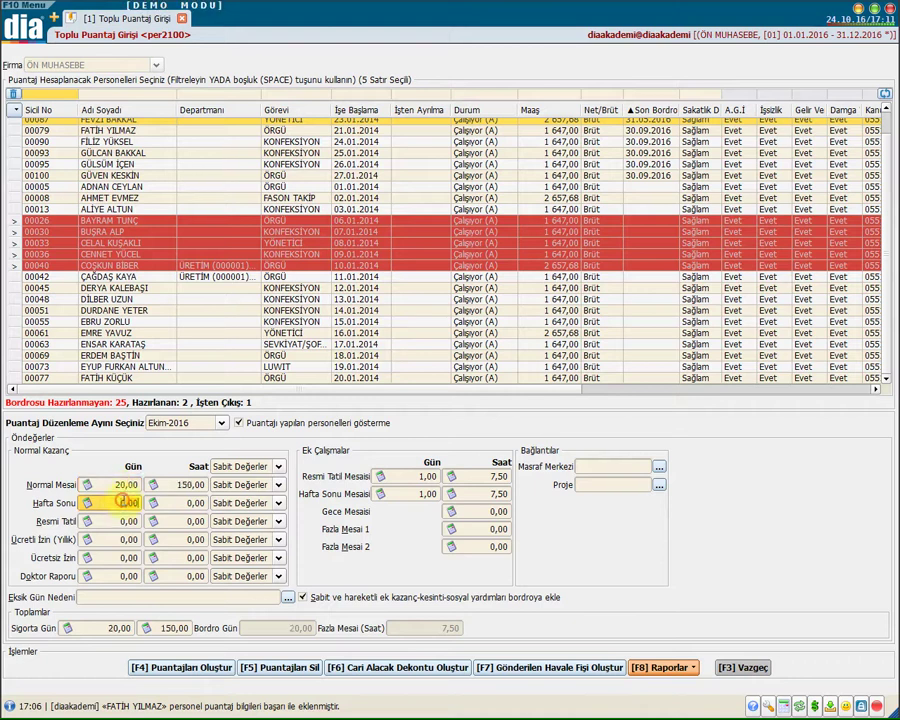
text(10)
click(136, 596)
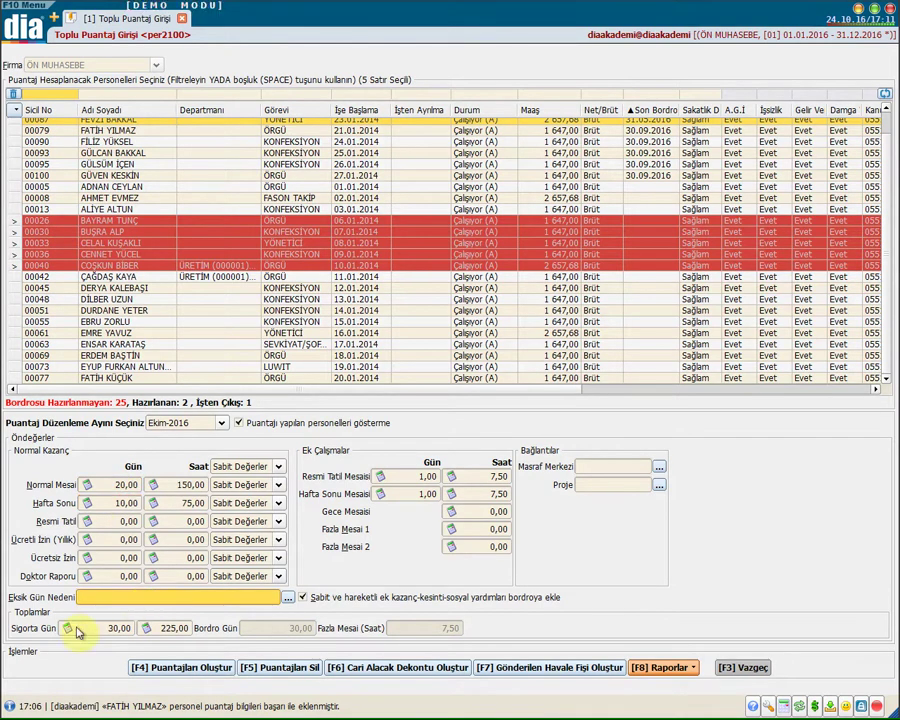
click(112, 628)
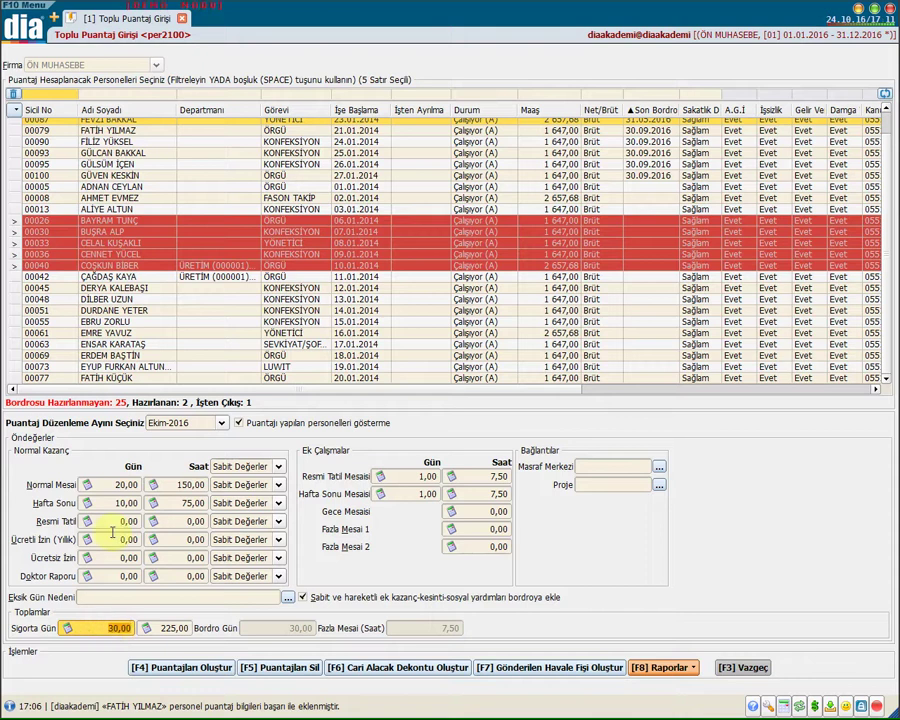
- Reset the Normal Mesai and Hafta Sonu days to 0 and return the Normal Kazanç defaults to Sistemden Al
click(112, 485)
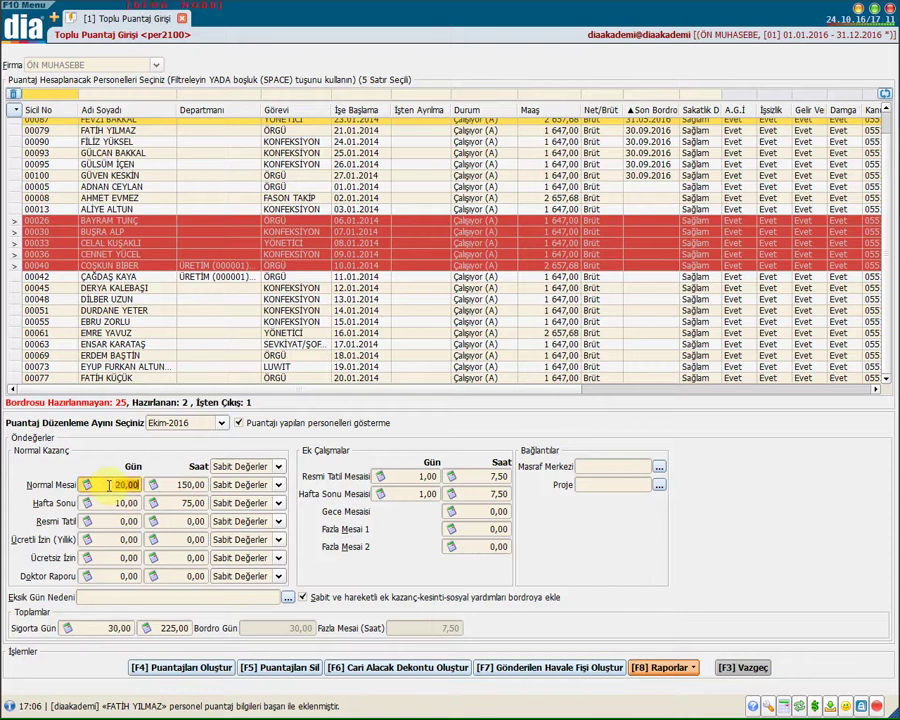
text(0)
click(112, 503)
text(0)
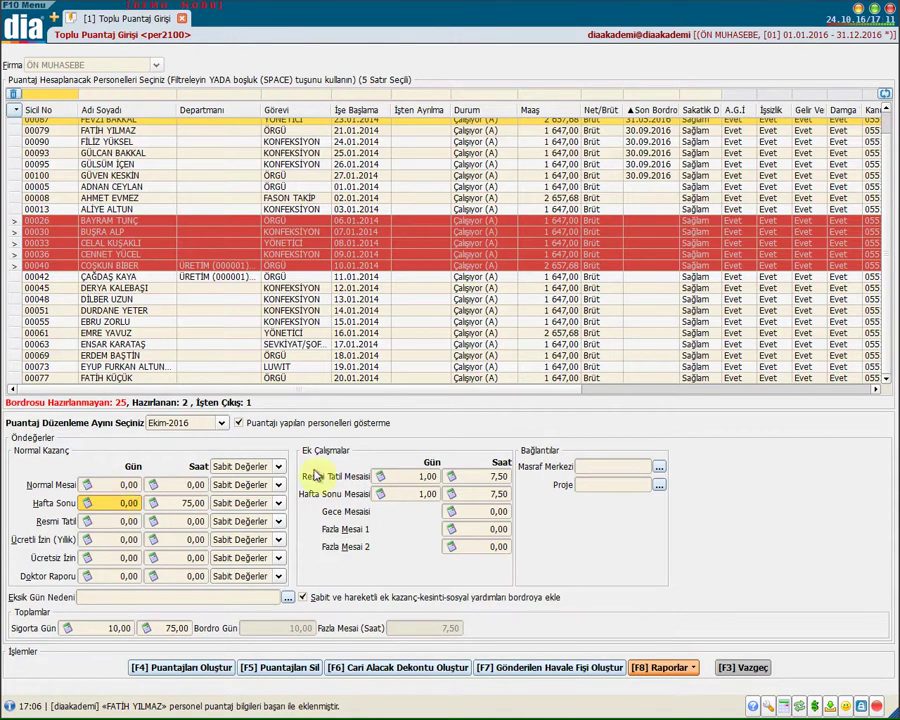
click(279, 503)
click(270, 553)
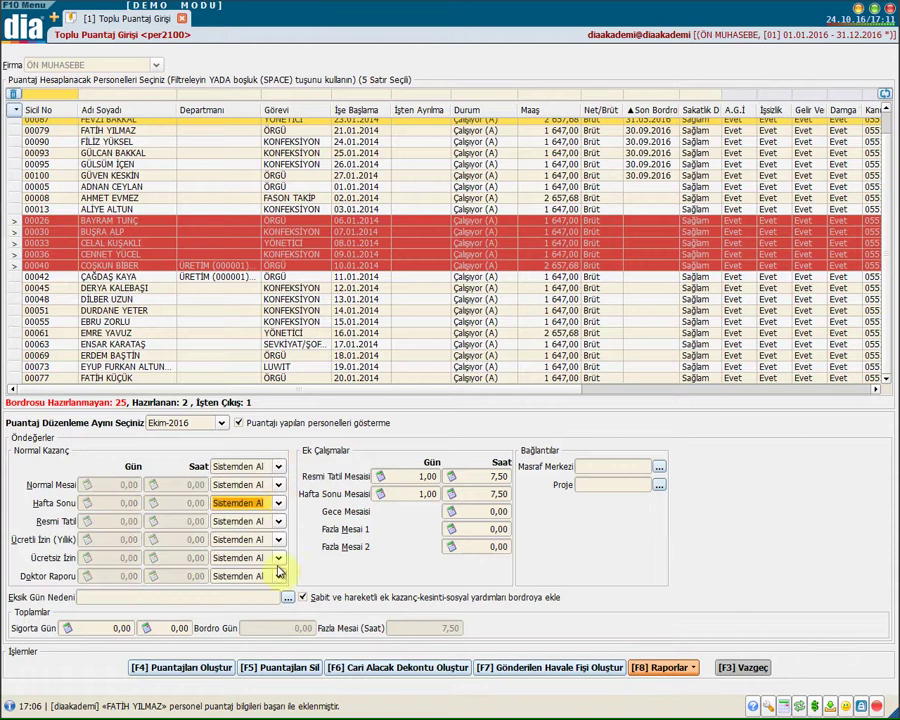
- Create the Ekim-2016 timesheets for the selected employees and turn off Puantajı yapılan personelleri gösterme to check their Son Bordro dates
click(203, 667)
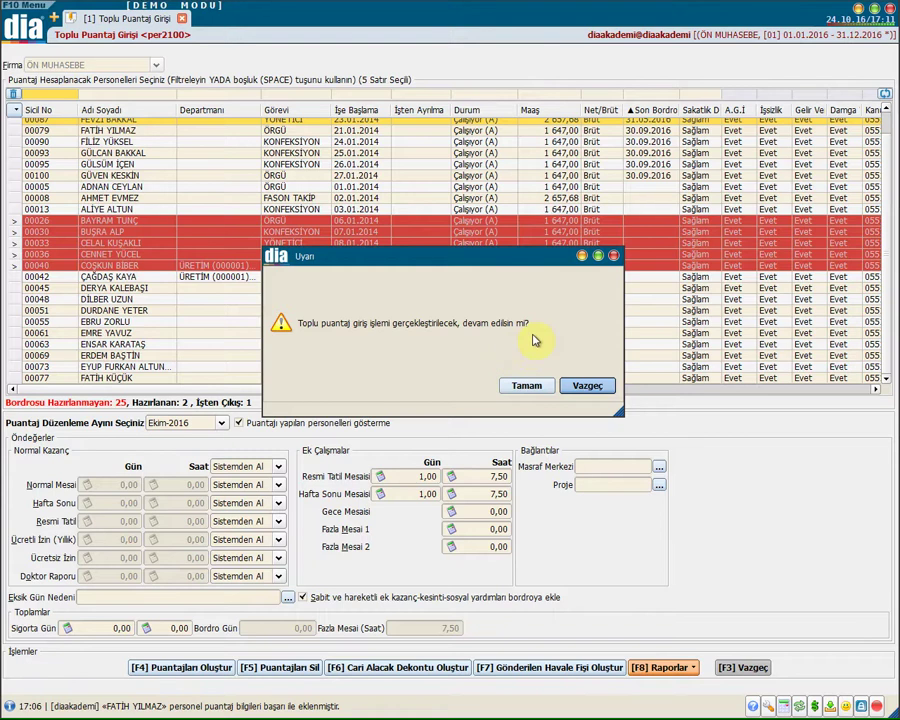
click(526, 385)
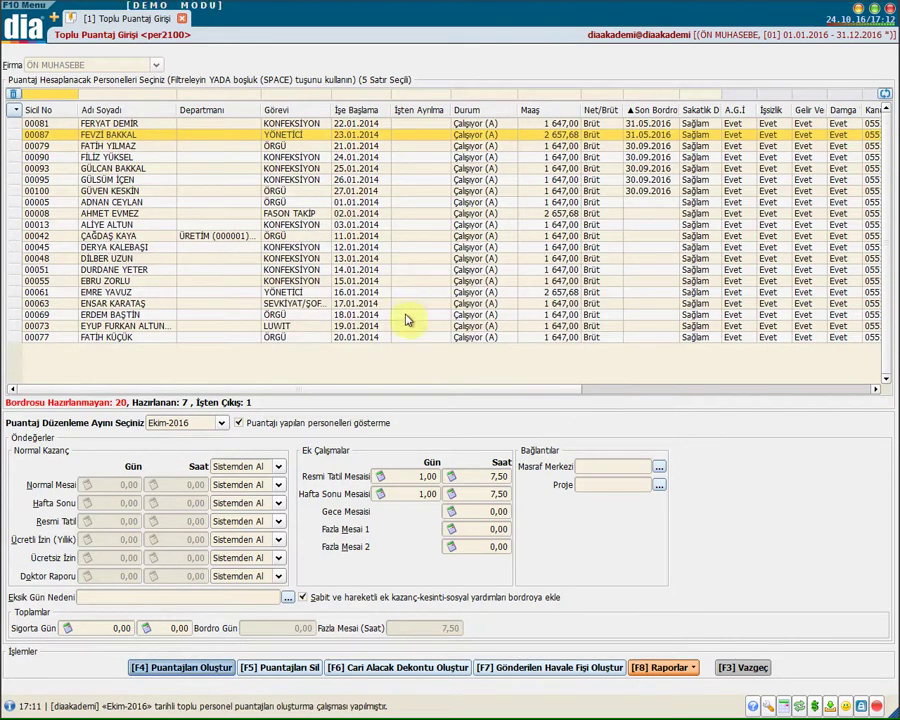
click(240, 424)
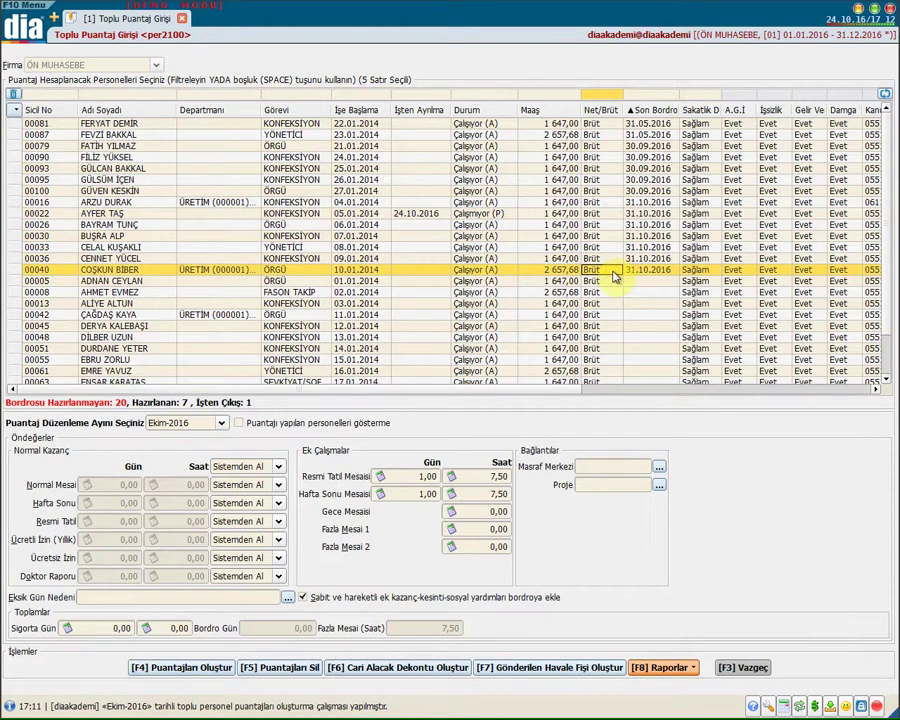
click(615, 276)
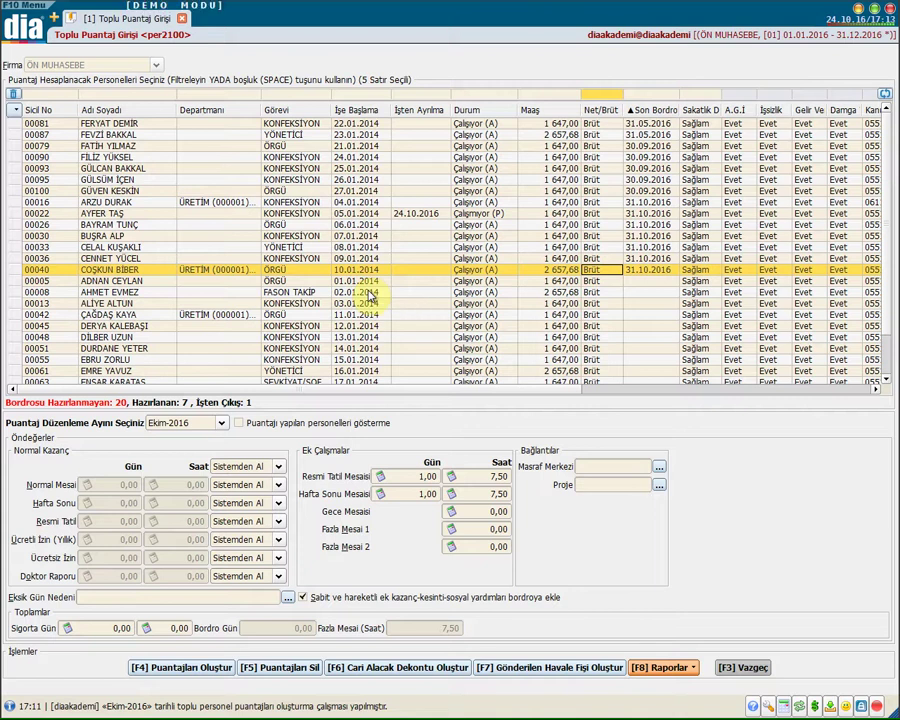
- Generate the Ekim-2016 cari alacak dekontu for the first employee with Son Bordro 31.10.2016, accepting the due date change for its lines
click(16, 212)
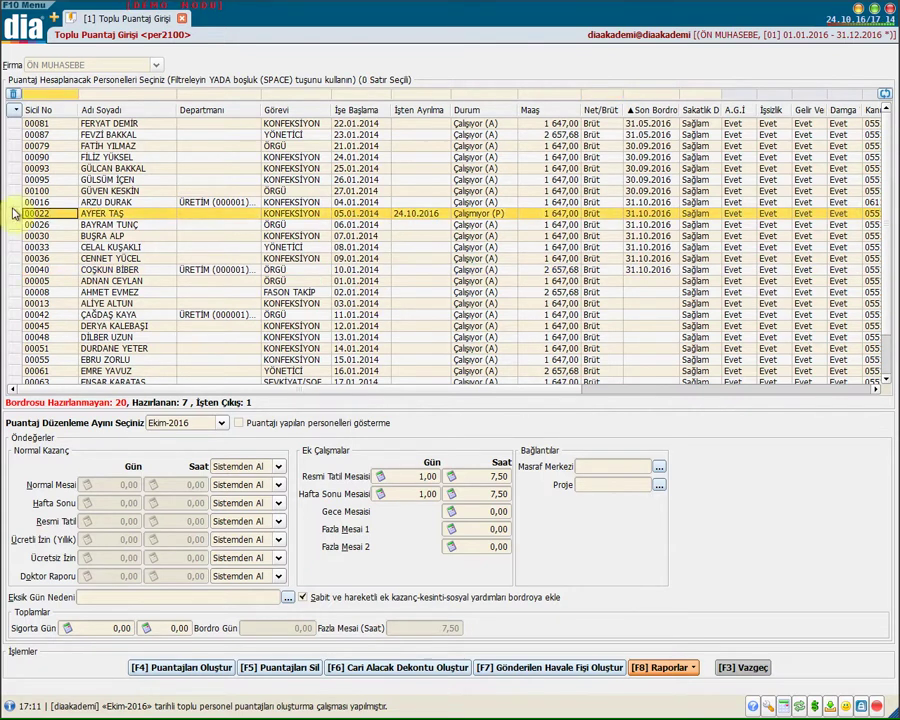
click(16, 202)
key(space)
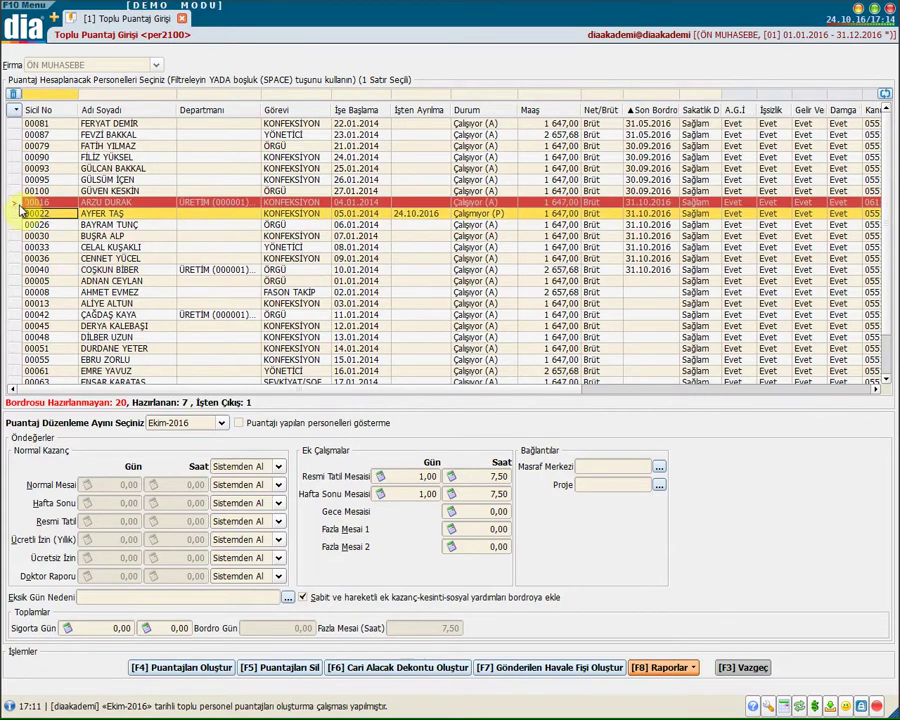
click(390, 677)
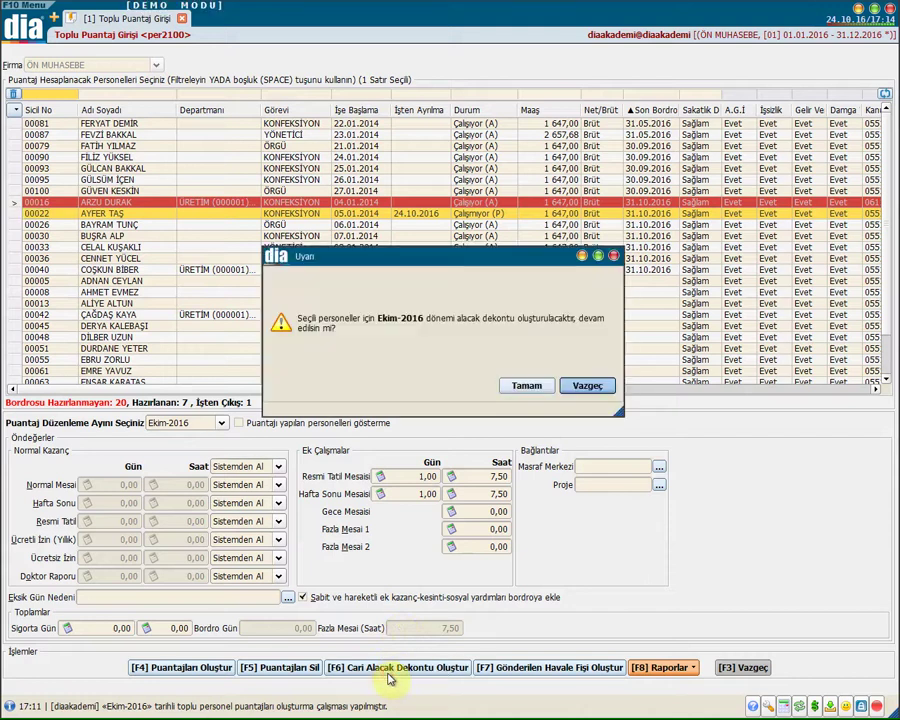
click(528, 386)
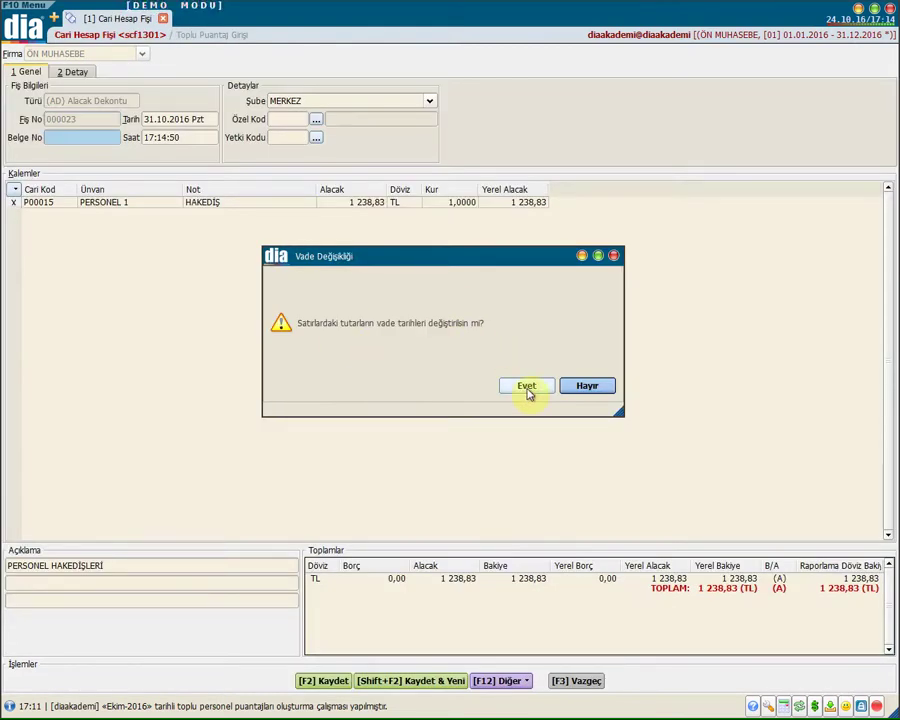
click(528, 388)
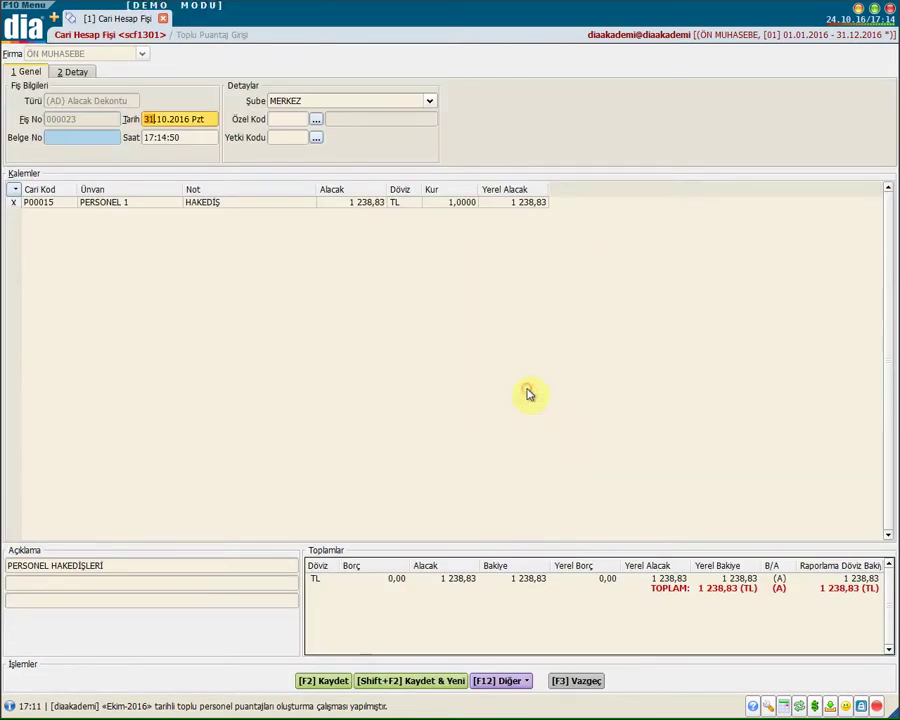
- Examine the alacak dekontu's HAKEDİŞ line, description, Şube and Özel Kod fields, and the reporting currency options in its details
click(110, 201)
click(201, 203)
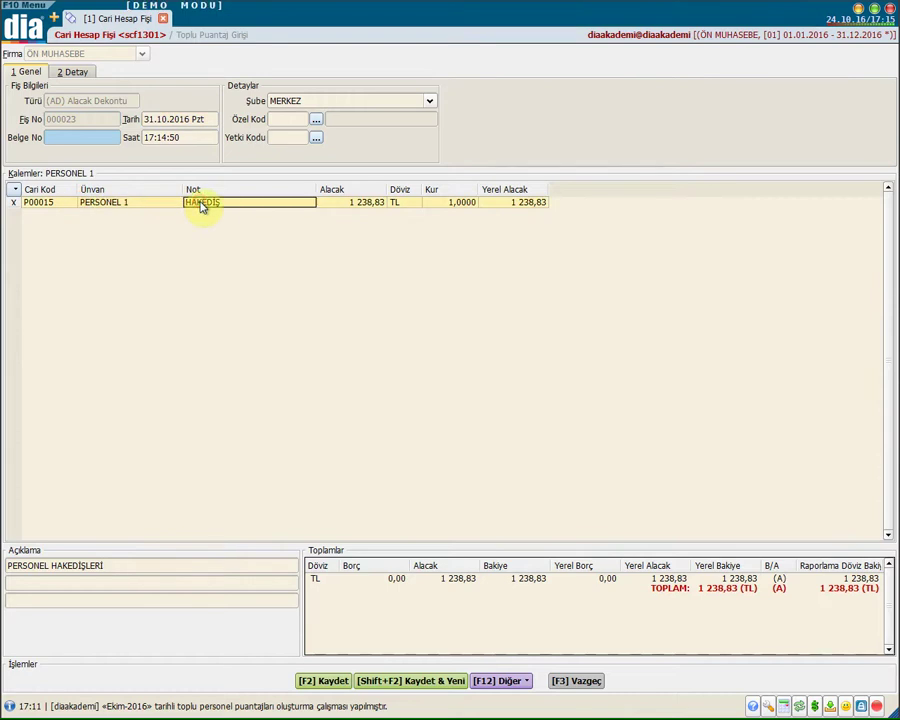
click(119, 570)
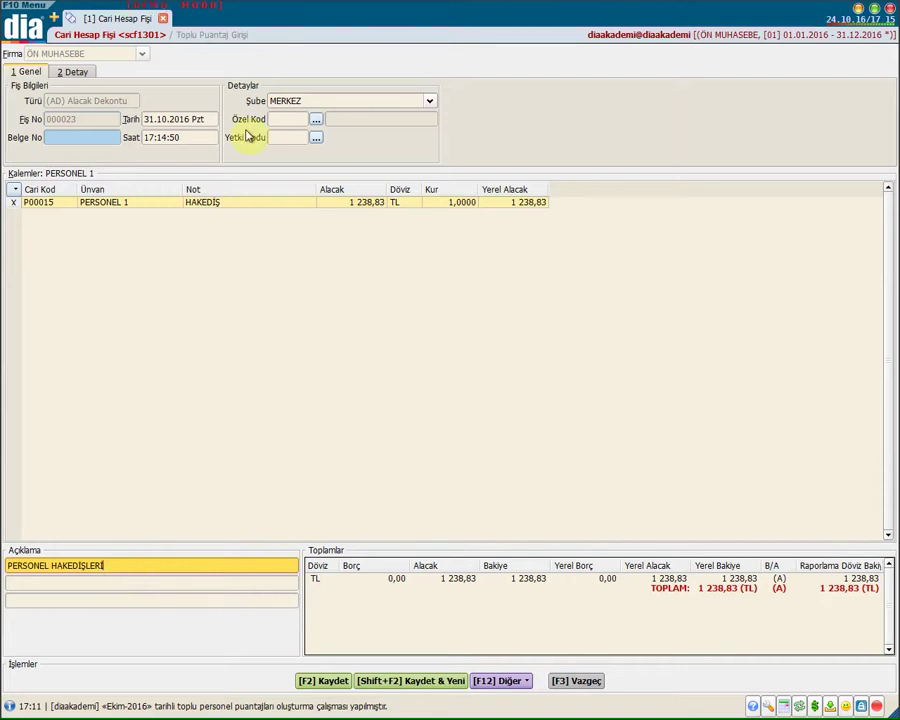
click(300, 101)
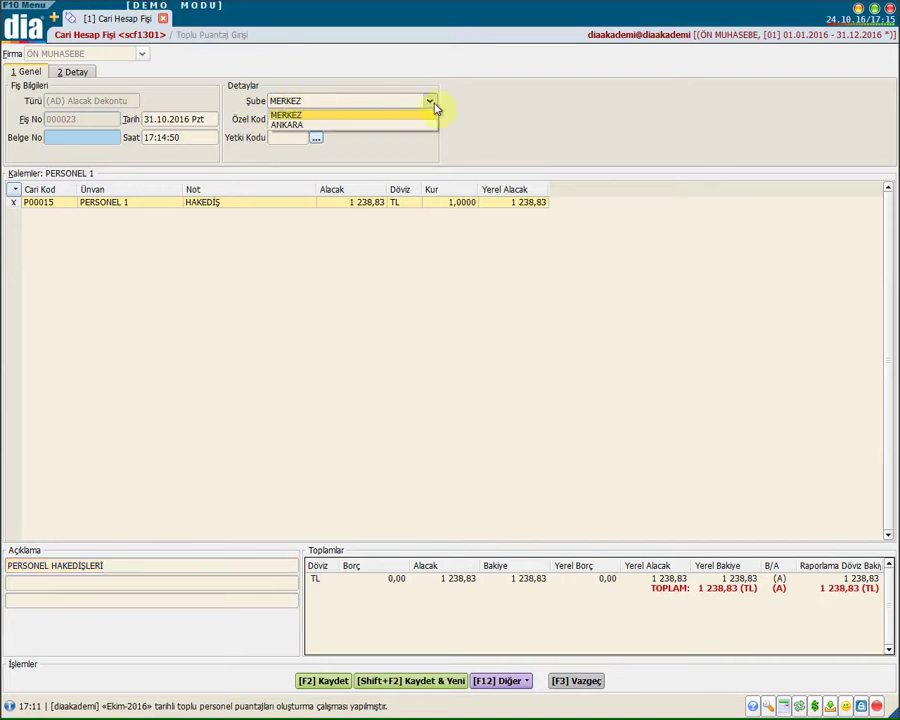
click(482, 96)
click(294, 119)
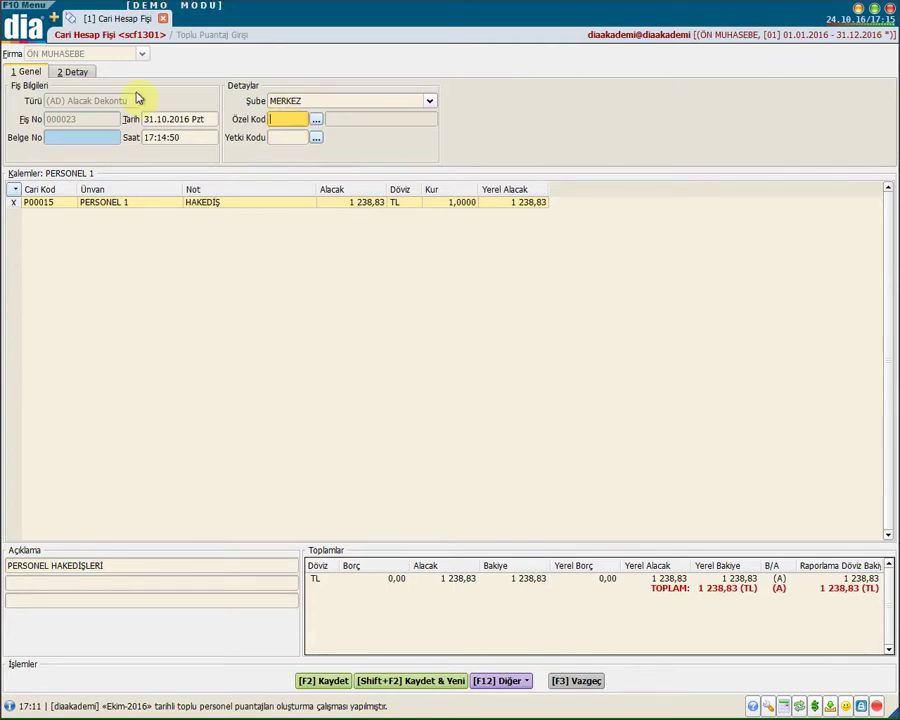
click(73, 74)
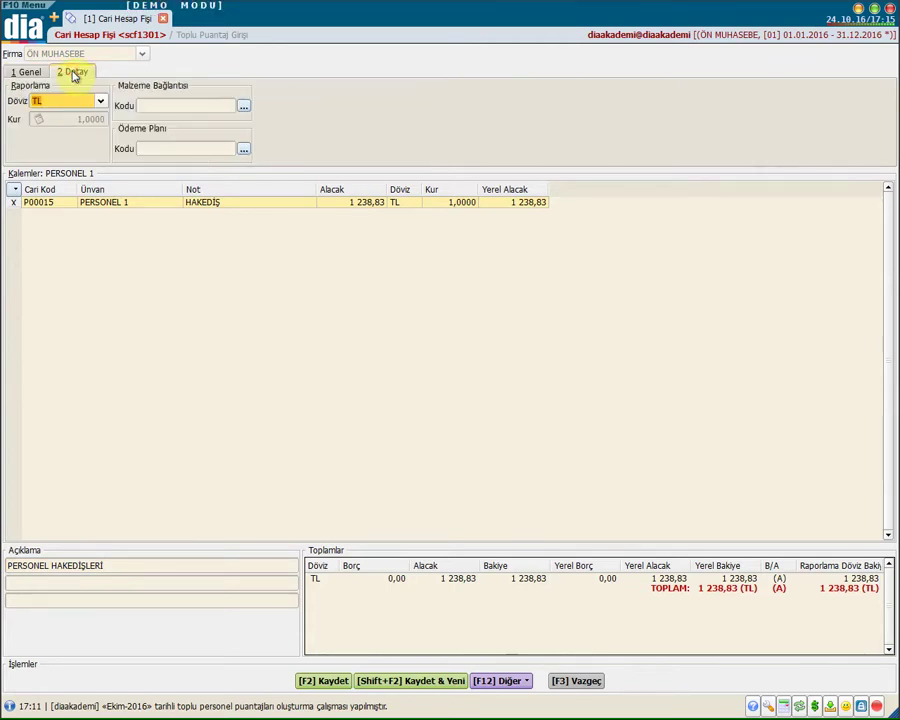
click(76, 100)
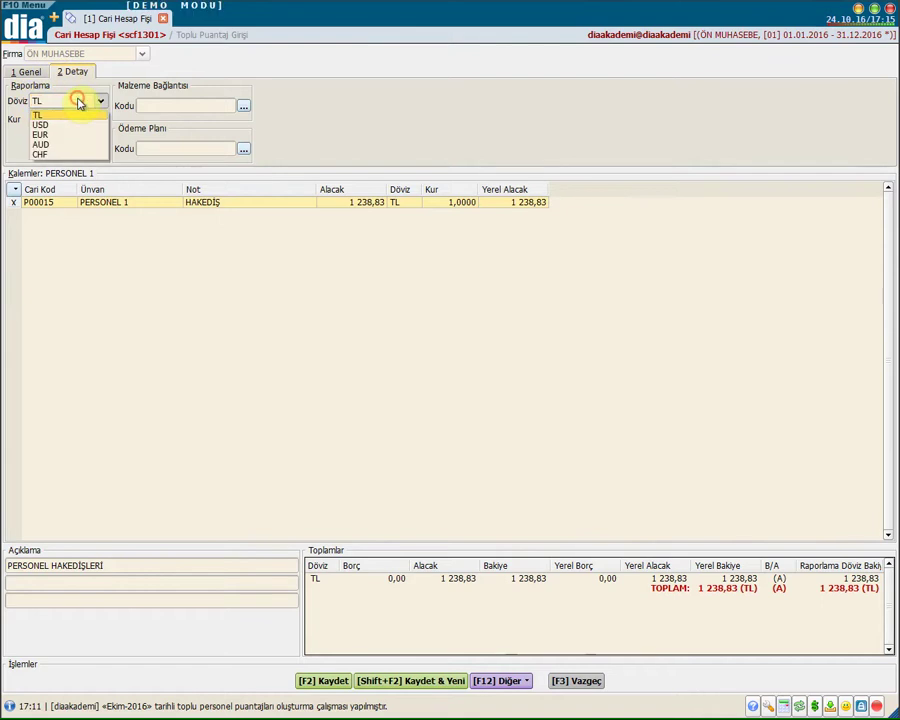
click(146, 89)
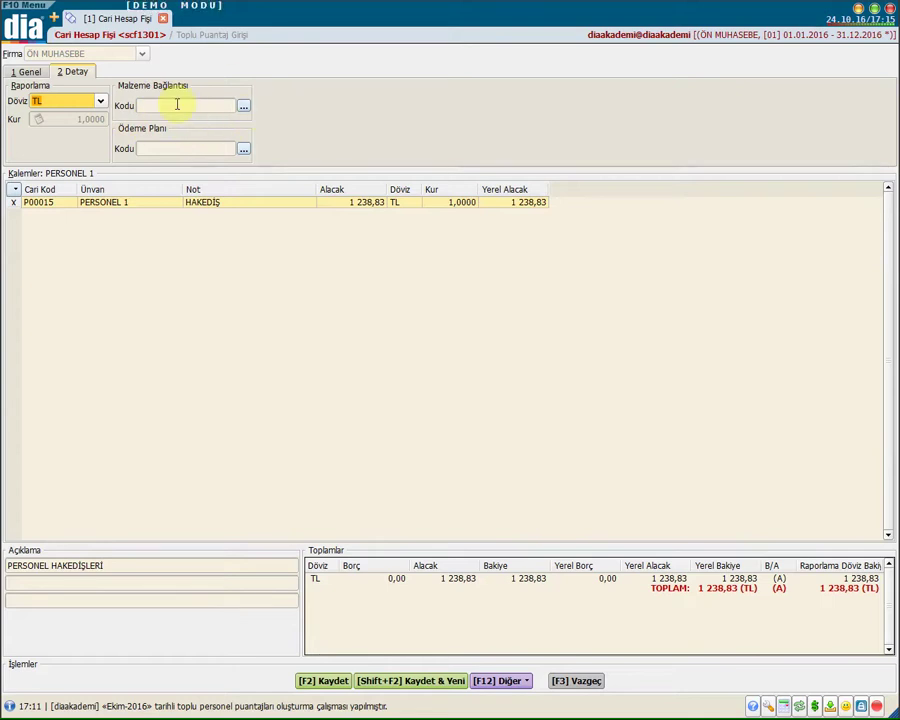
- Check the Malzeme Bağlantısı and Ödeme Planı code fields of the alacak dekontu and save the voucher
click(184, 107)
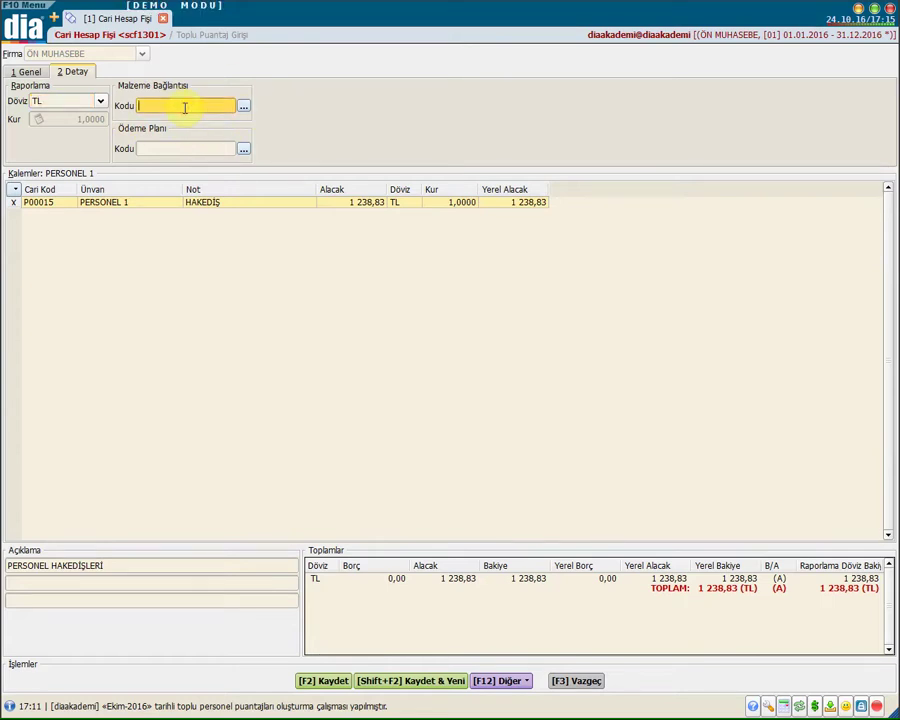
click(170, 150)
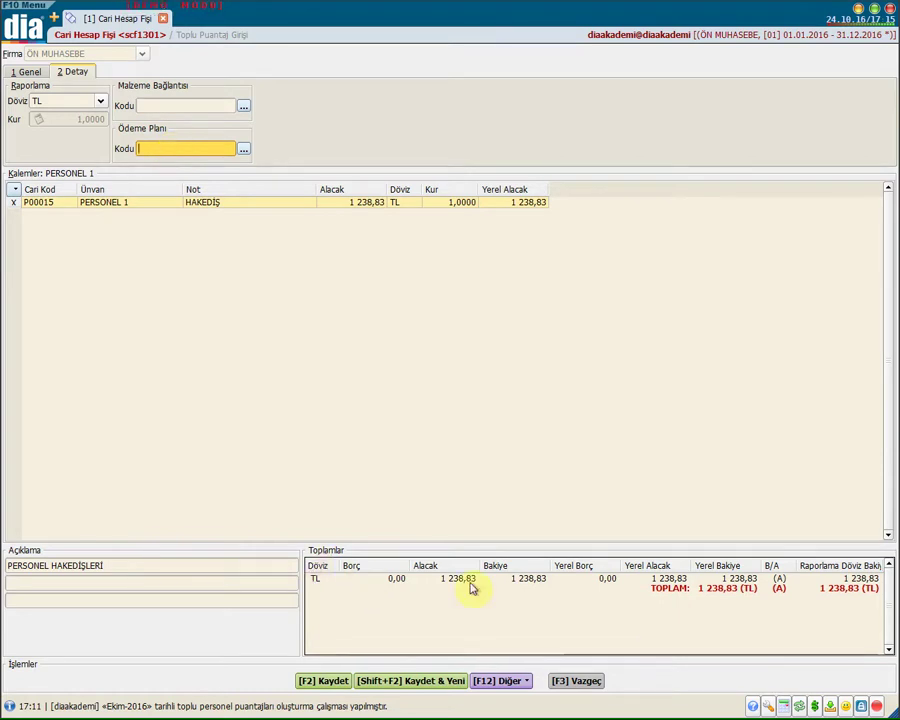
click(335, 683)
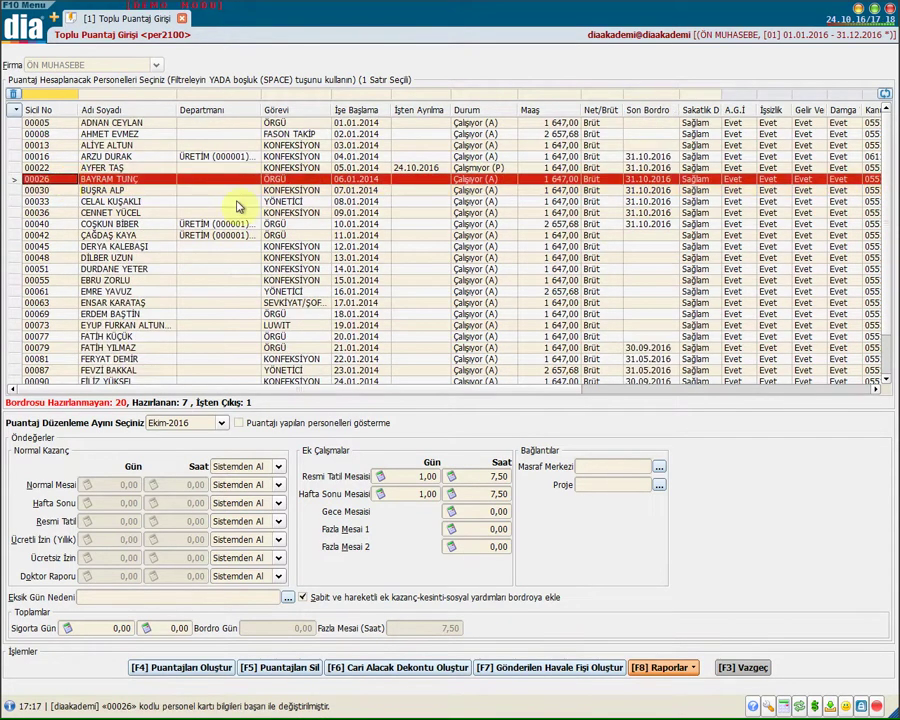
- Generate the gönderilen havale fişi and open the Çalışma Bilgileri of employee card 00026 to check the Havale Banka Hesabı
click(540, 672)
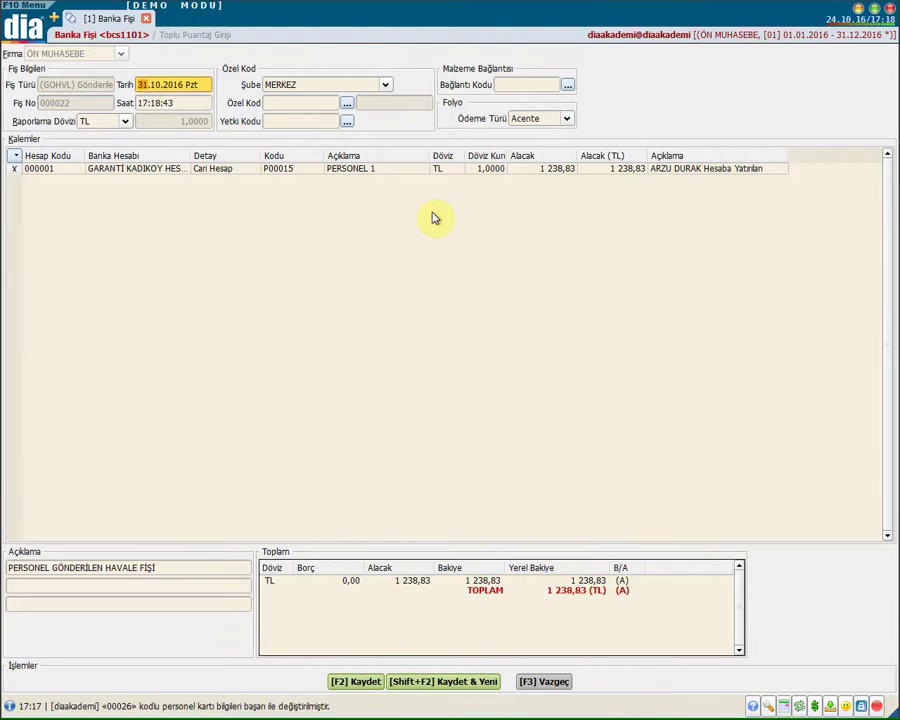
click(54, 17)
click(362, 104)
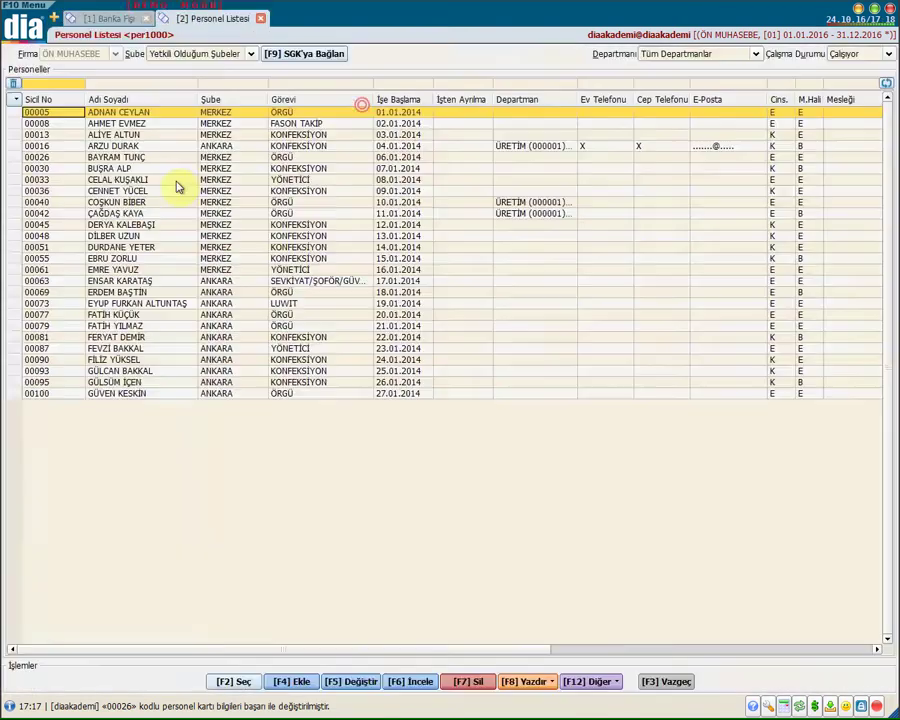
click(132, 158)
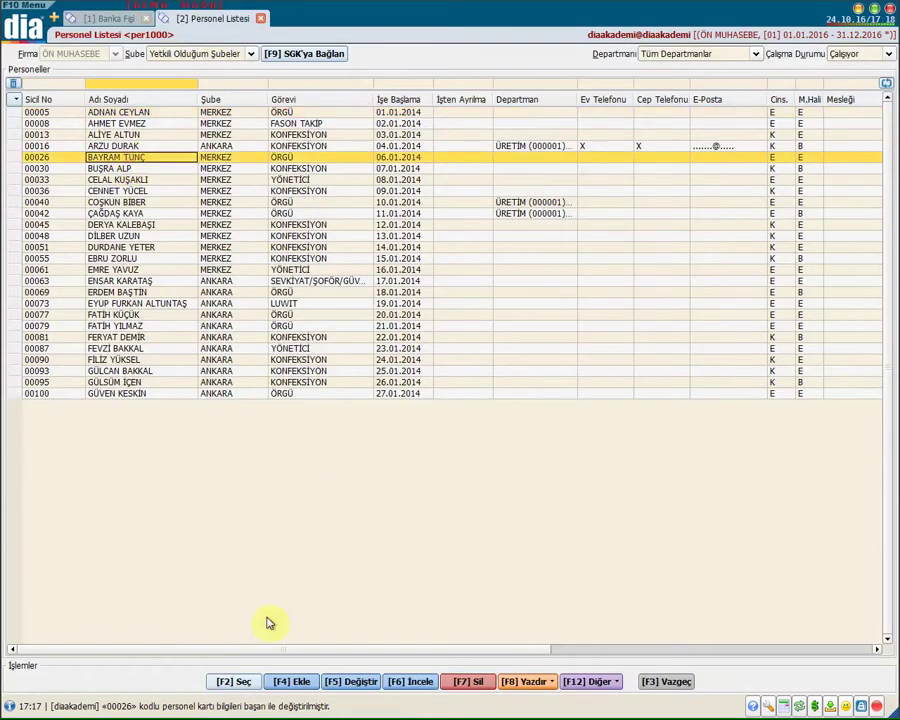
key(F5)
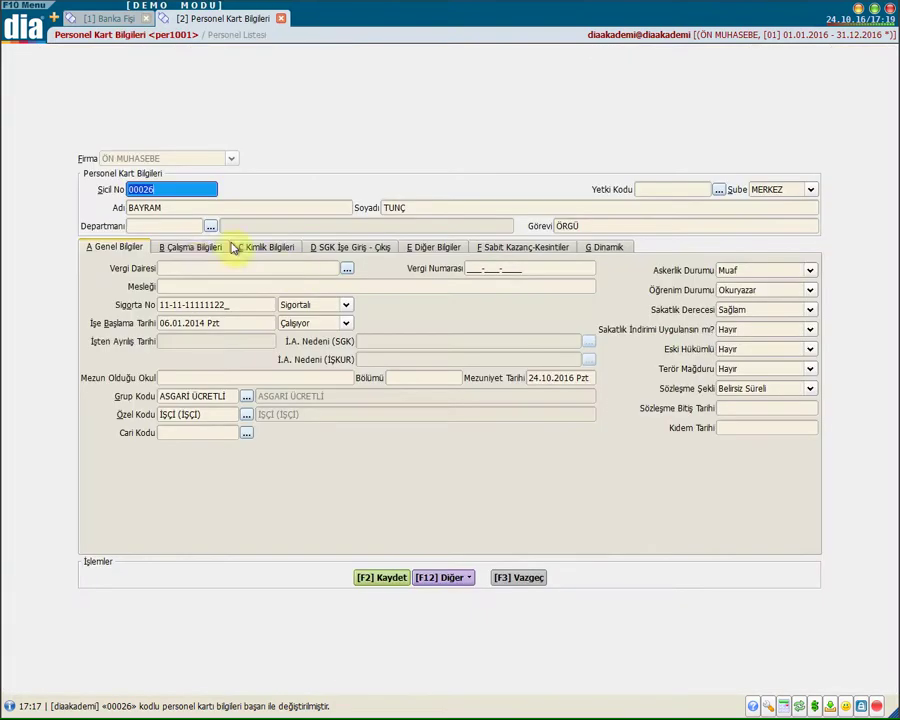
click(193, 250)
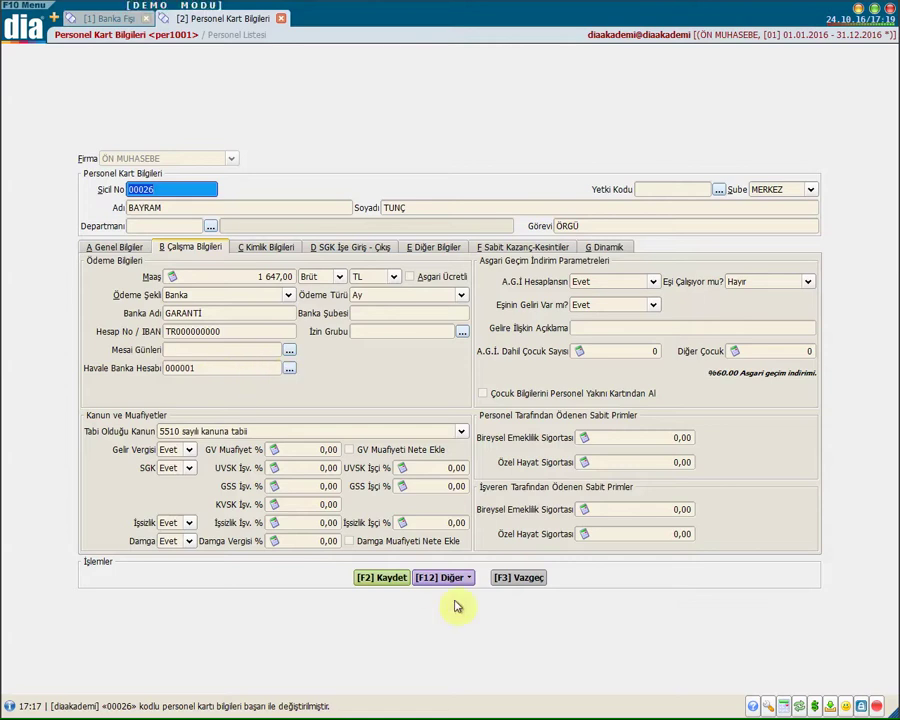
- Return to the banka fişi and examine its line's Banka Hesabı, Detay, Kodu, Alacak and Alacak (TL) values
click(116, 18)
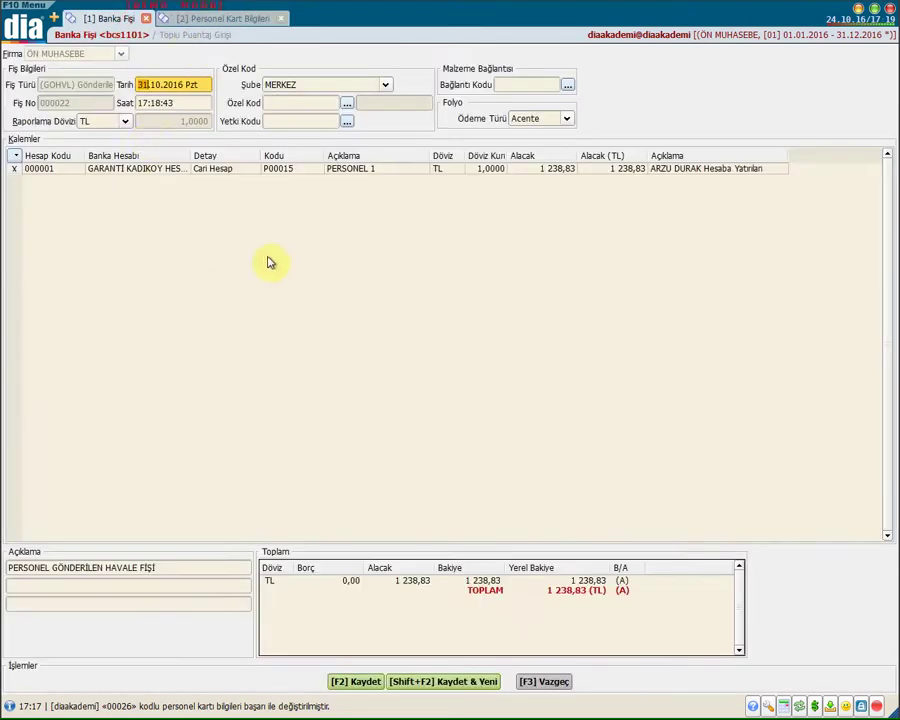
click(130, 169)
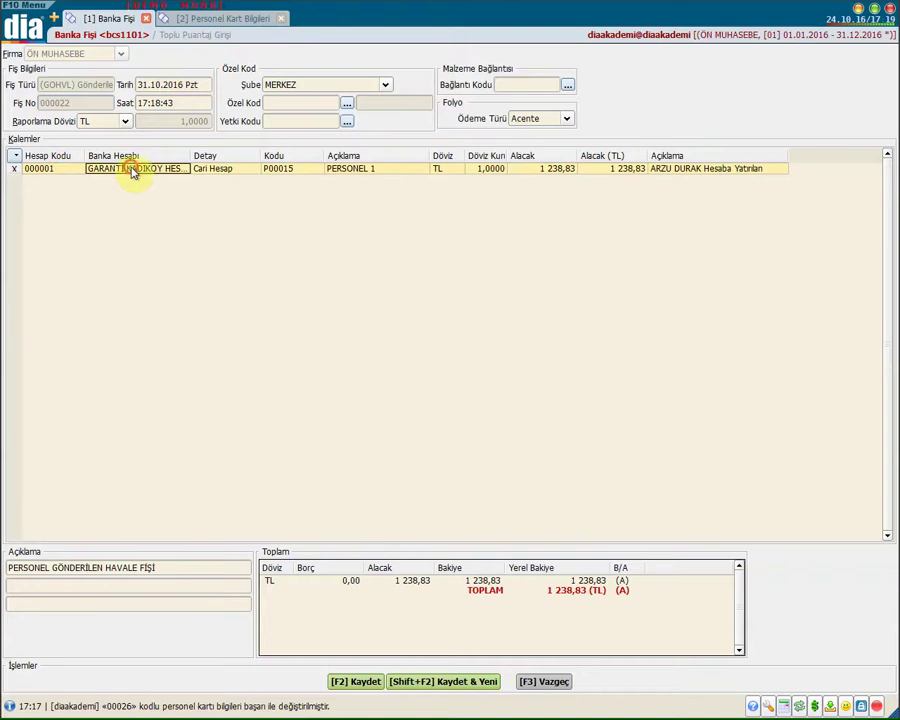
click(230, 175)
click(284, 172)
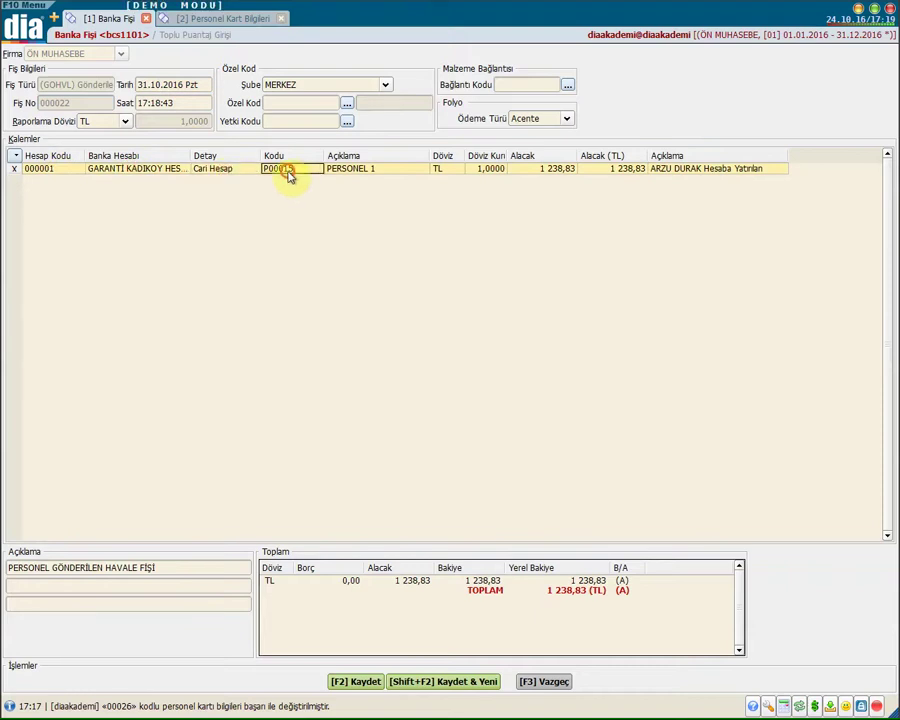
click(545, 171)
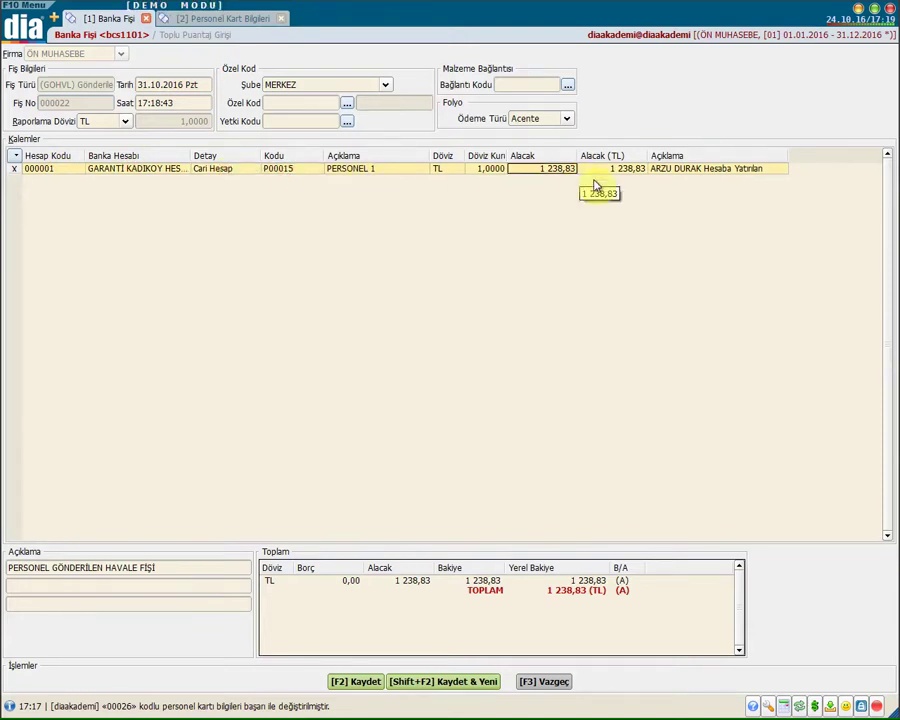
click(602, 172)
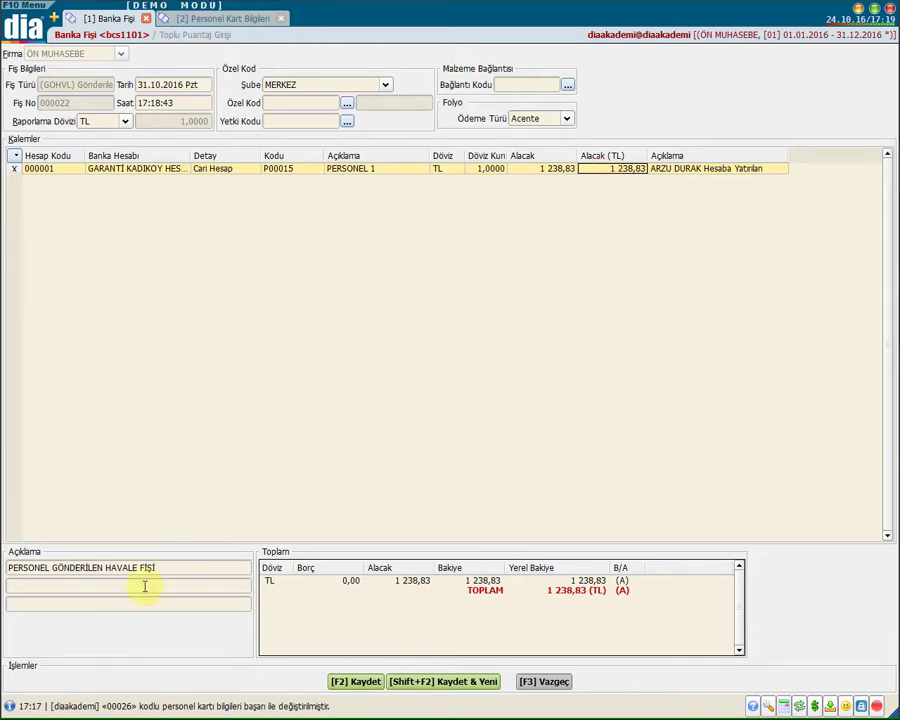
- Check the havale fişi's Açıklama, Özel Kod, Yetki Kodu and Folyo Ödeme Türü options, and save the voucher
click(179, 570)
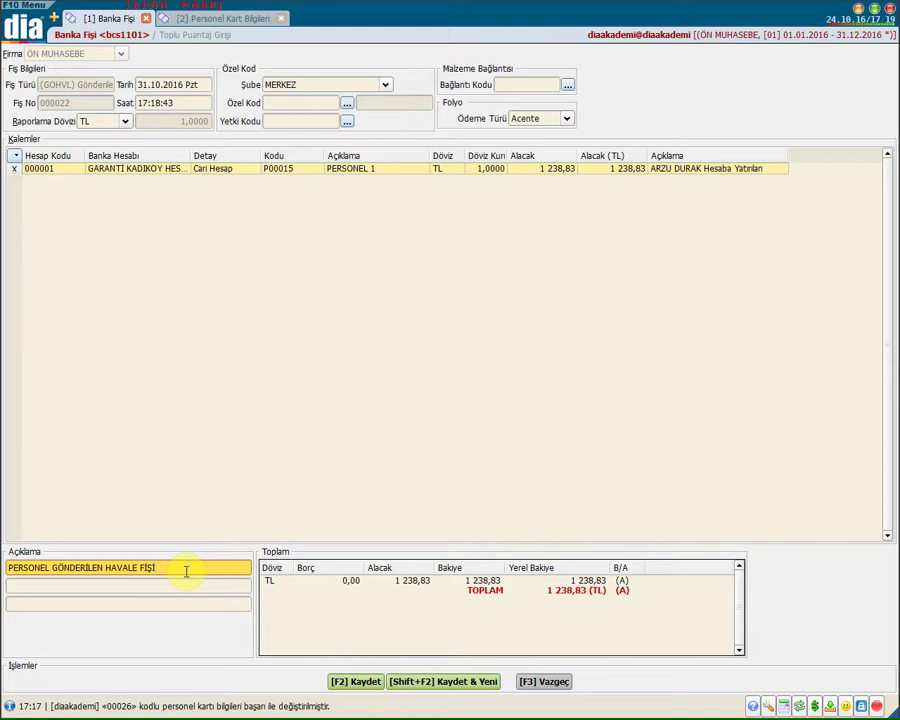
click(300, 102)
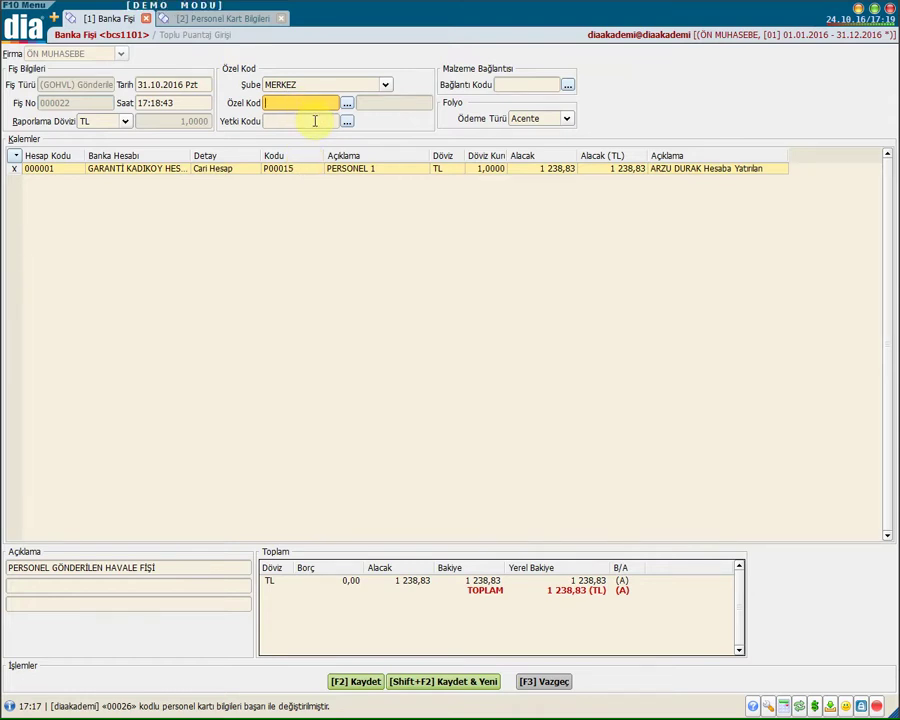
click(314, 121)
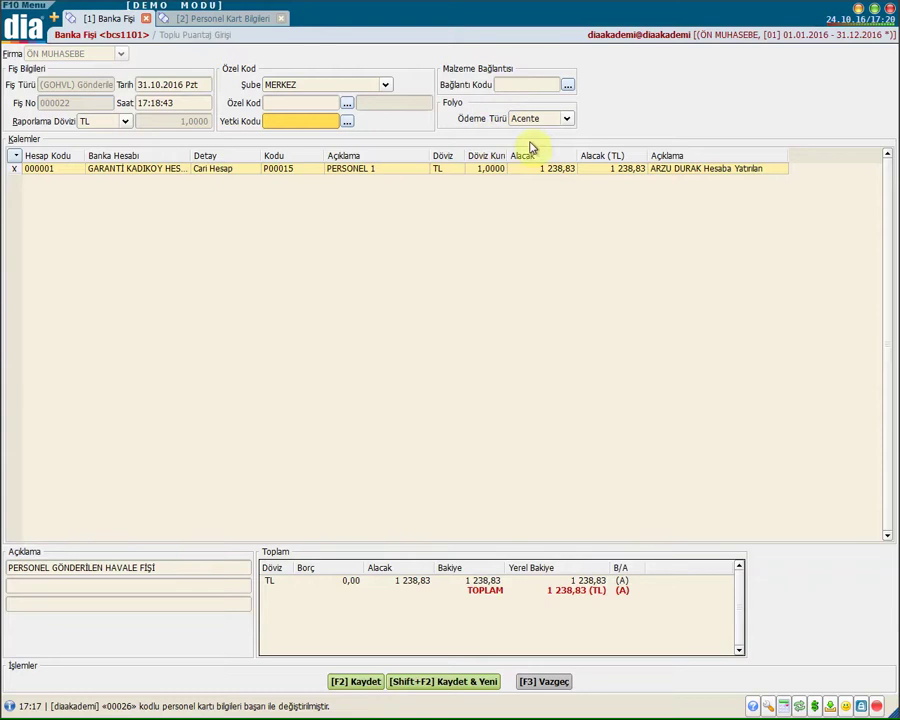
click(567, 119)
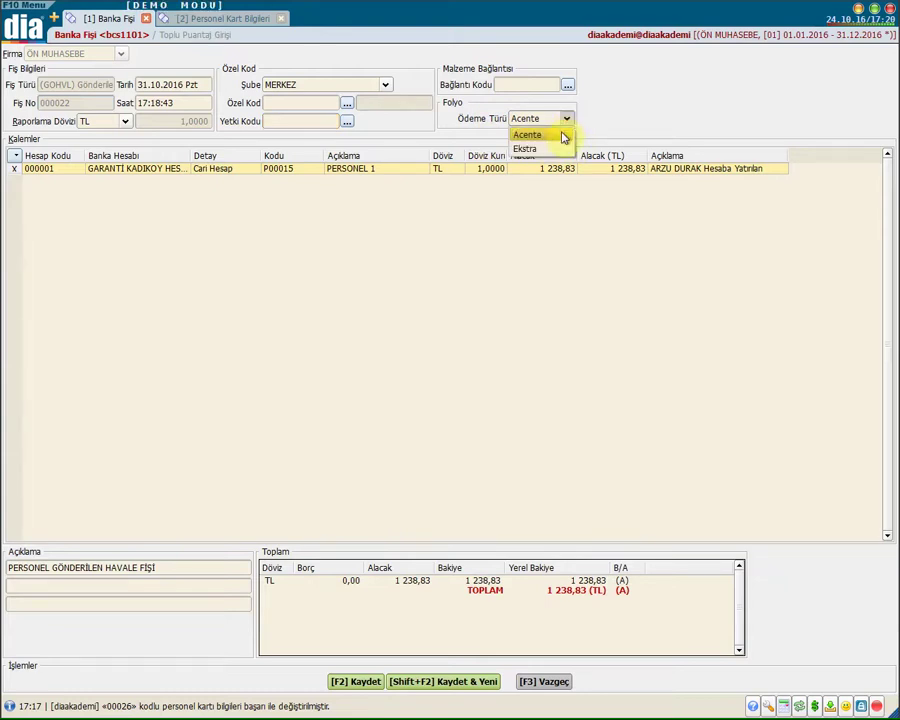
click(634, 110)
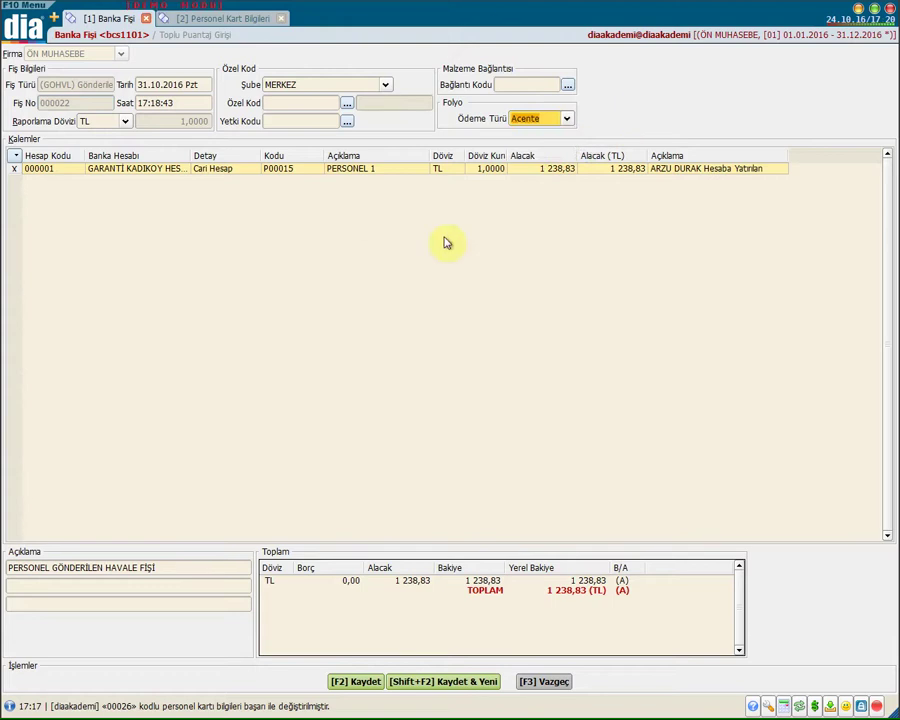
click(370, 684)
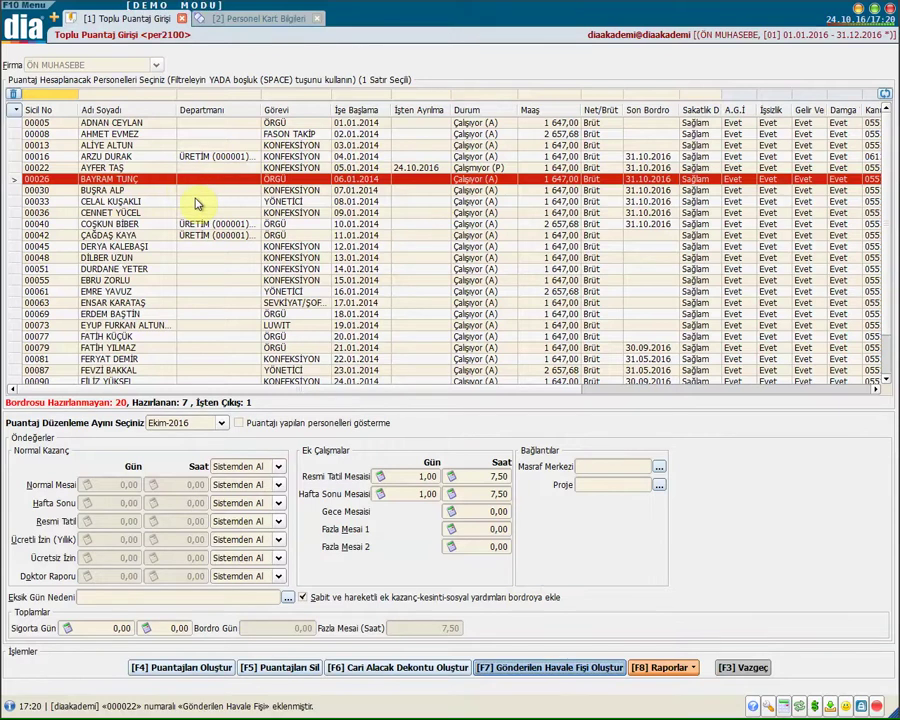
- Open the Bordro Listesi Dökümü report with Raporlama Ayı set to Ekim-2016
click(668, 668)
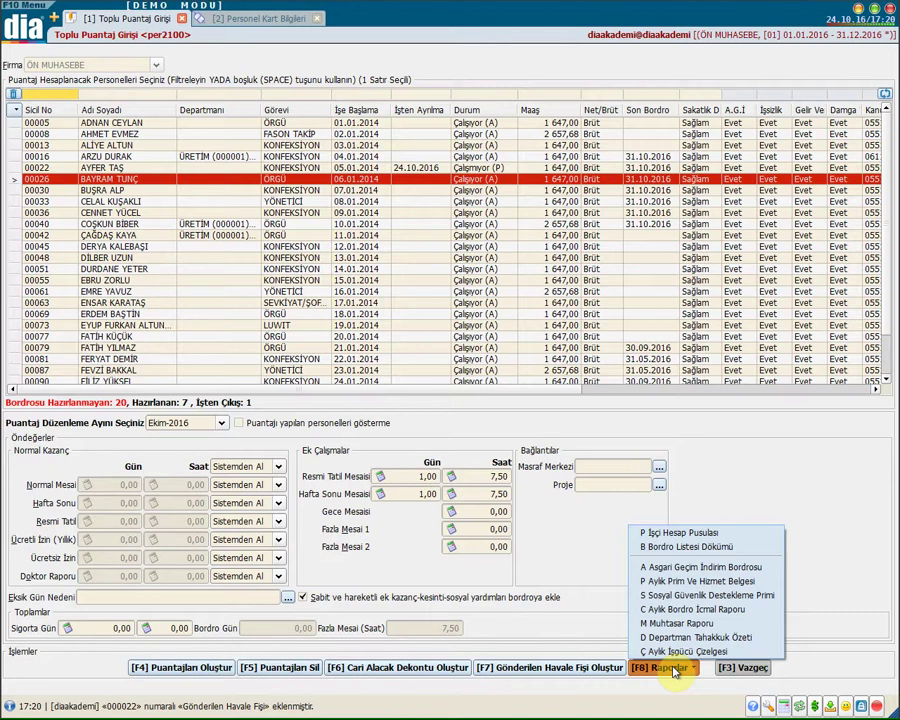
click(686, 549)
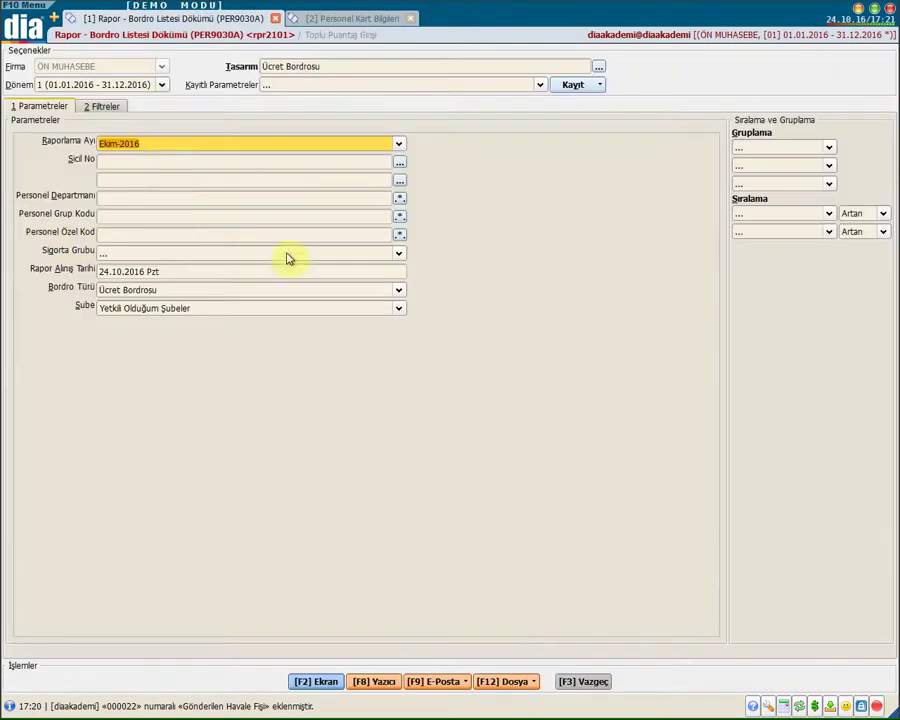
click(176, 148)
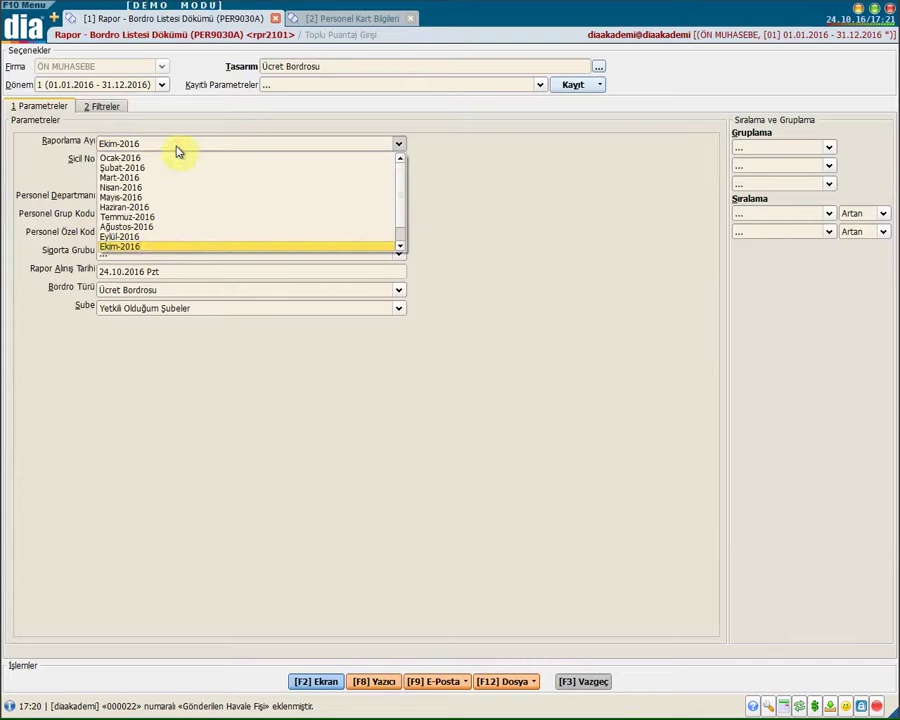
click(155, 245)
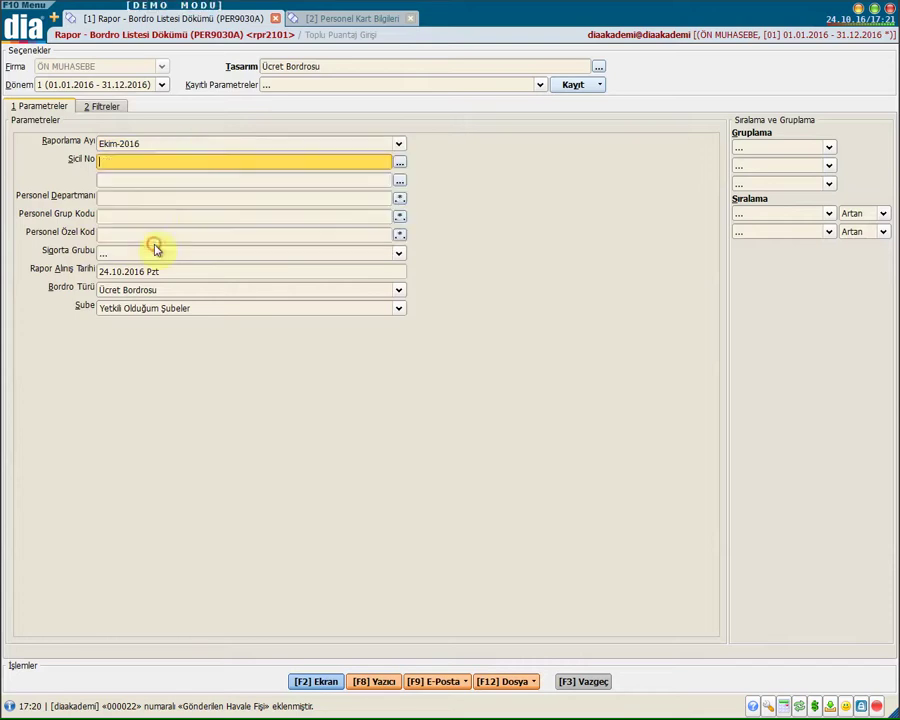
- Set the report's Sicil No range from the ÖRGÜ employee who started 20.01.2014 to the ÜRETİM department employee who started 04.01.2014
click(400, 165)
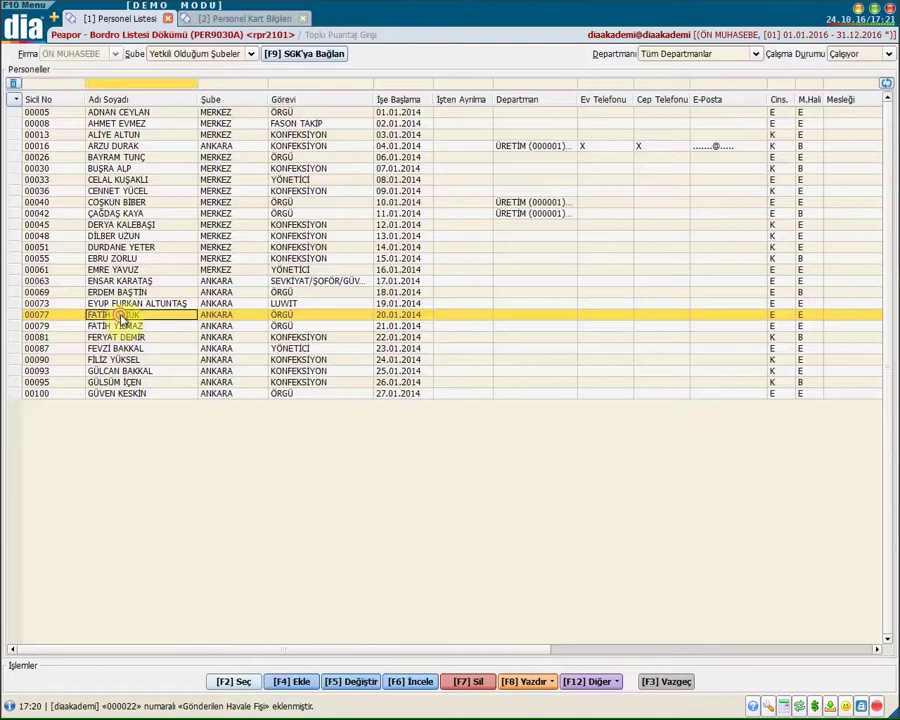
double_click(120, 313)
key(Tab)
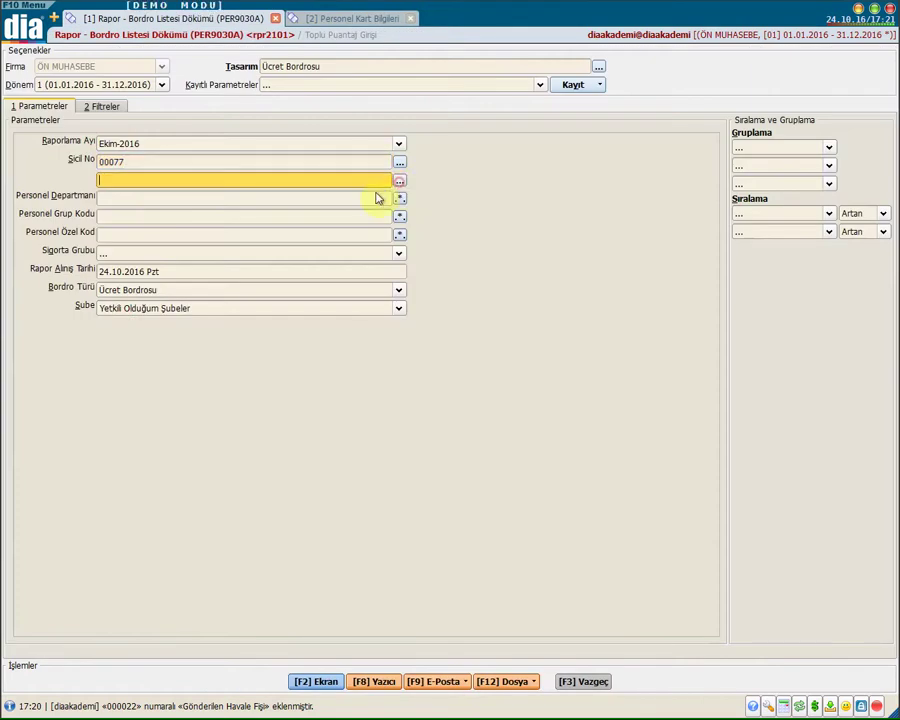
click(399, 181)
double_click(124, 180)
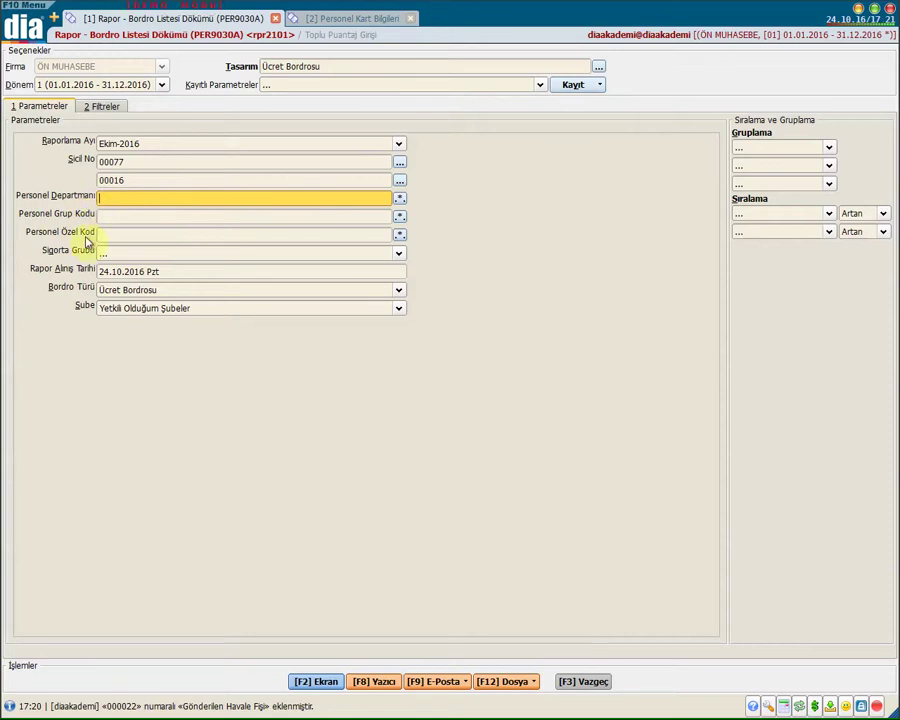
- Examine the report's Sigorta Grubu options, Rapor Alınış Tarihi field, Bordro Türü options and Şube choices
click(147, 258)
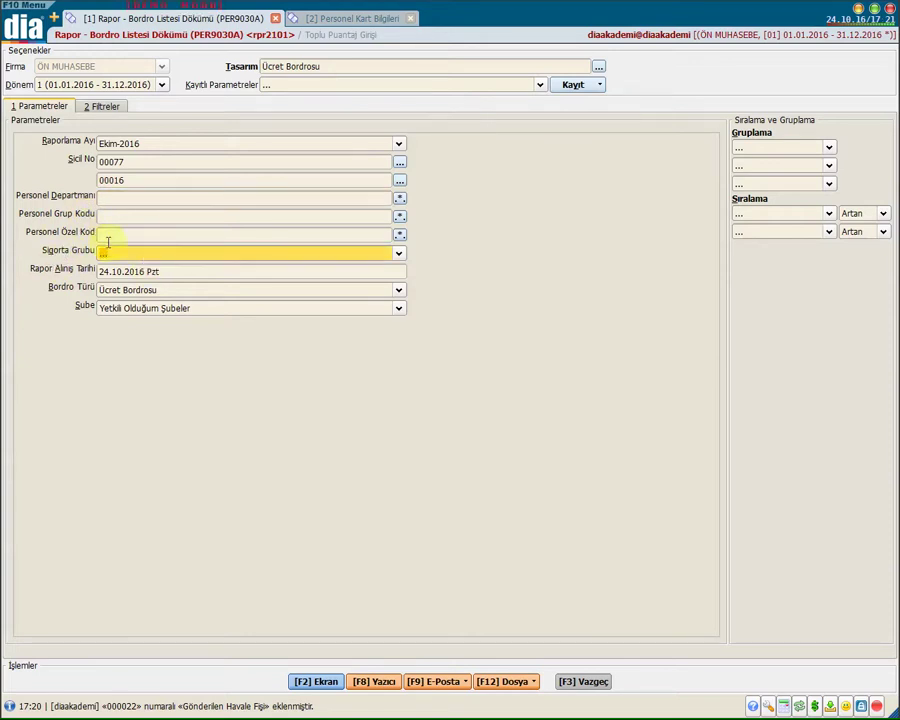
click(152, 259)
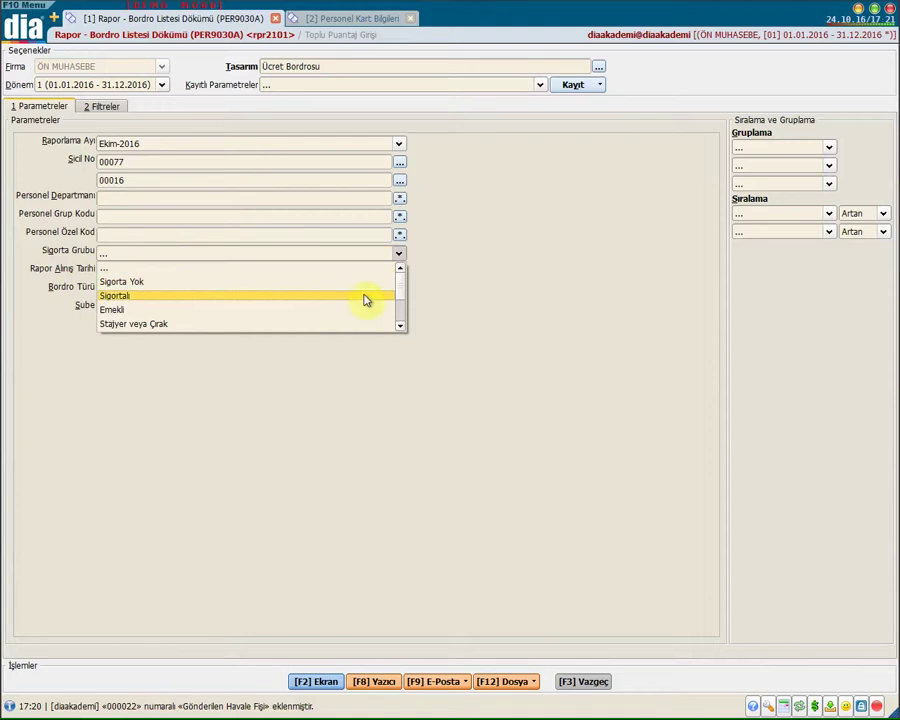
mouse_move(398, 292)
mouse_down()
mouse_move(402, 324)
mouse_move(400, 271)
mouse_up()
click(400, 254)
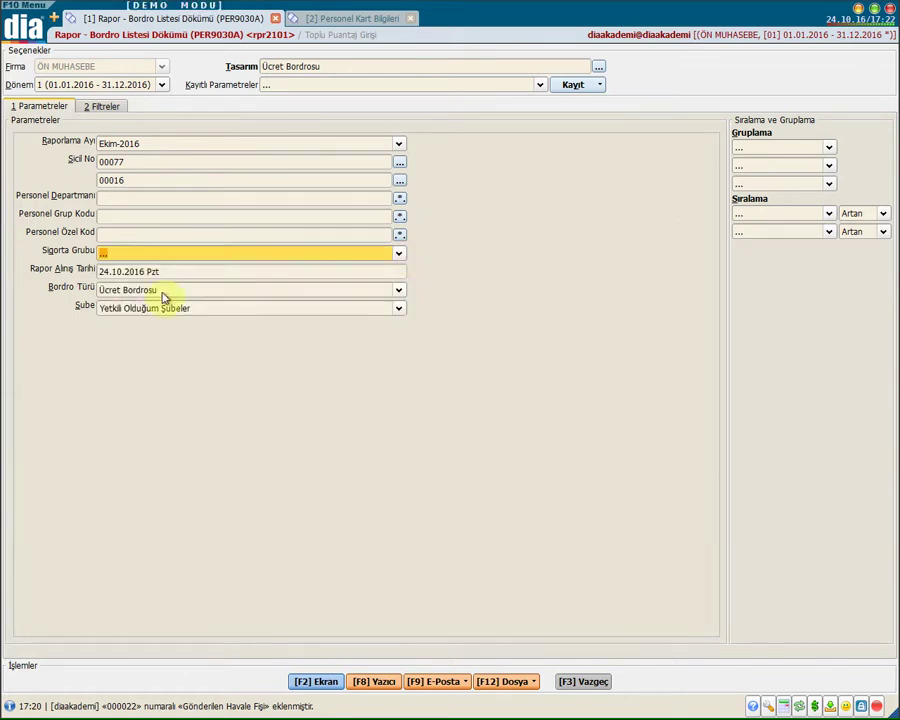
click(116, 271)
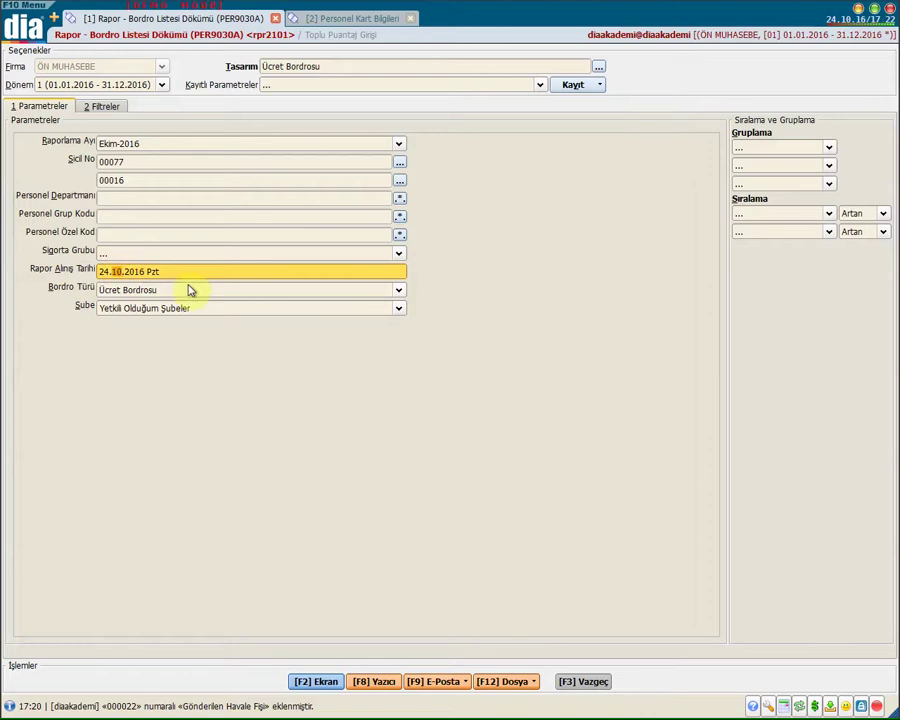
key(Right)
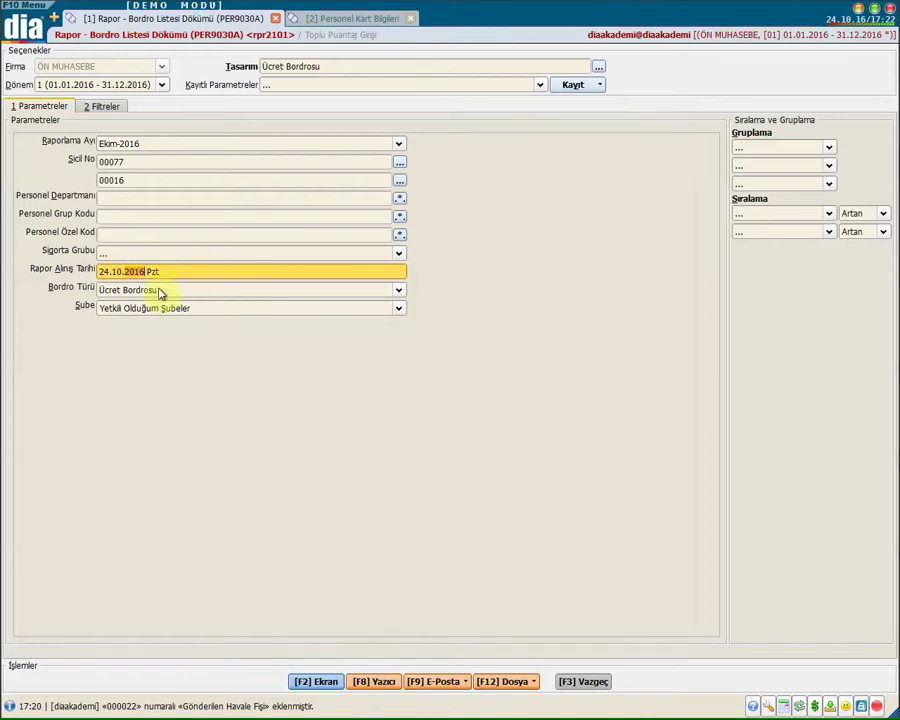
click(174, 290)
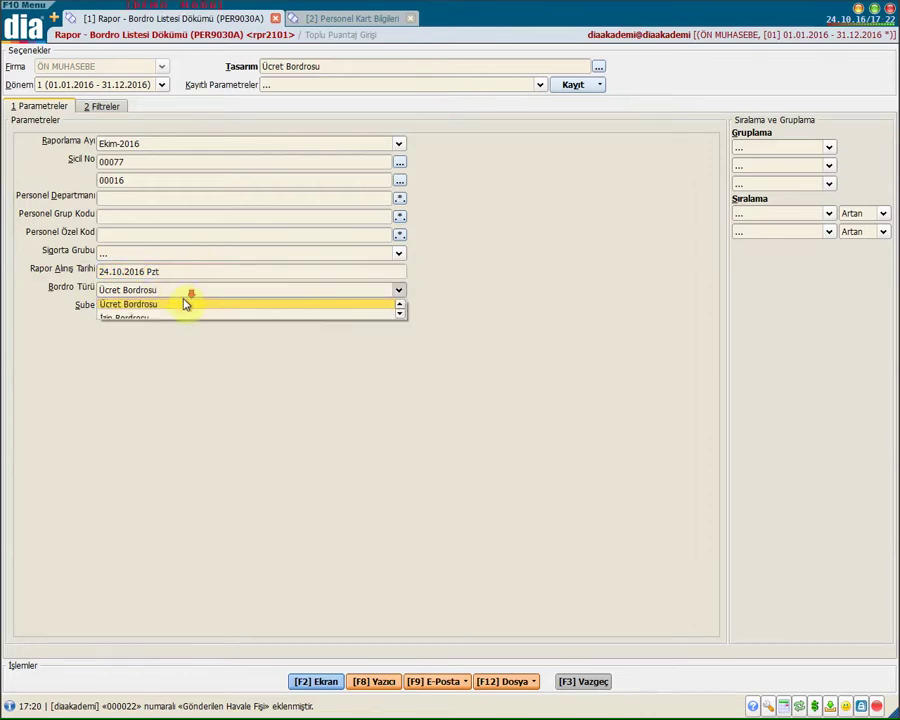
click(56, 299)
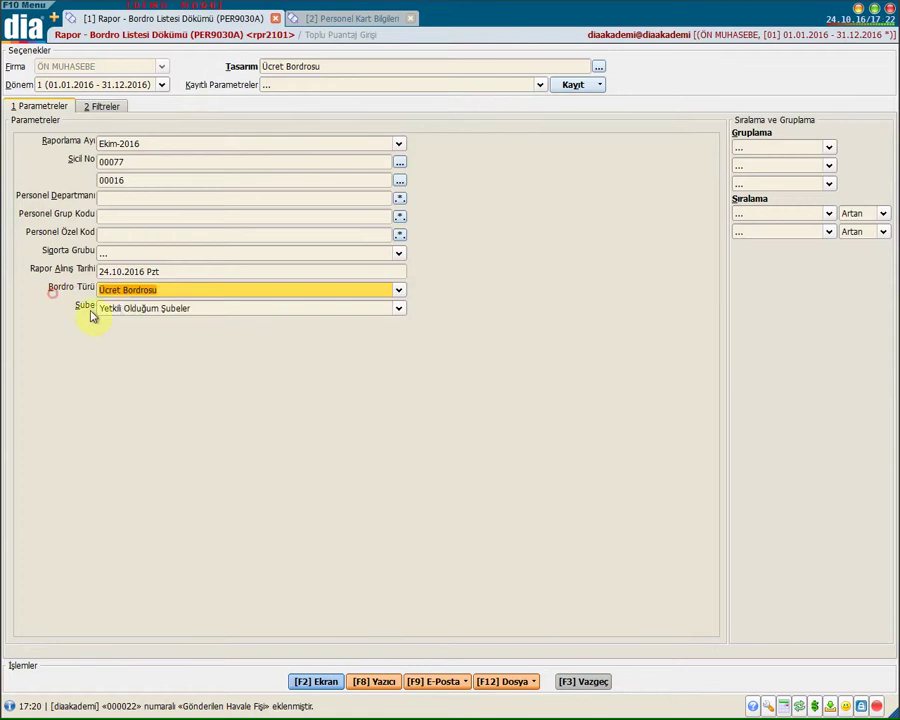
click(118, 309)
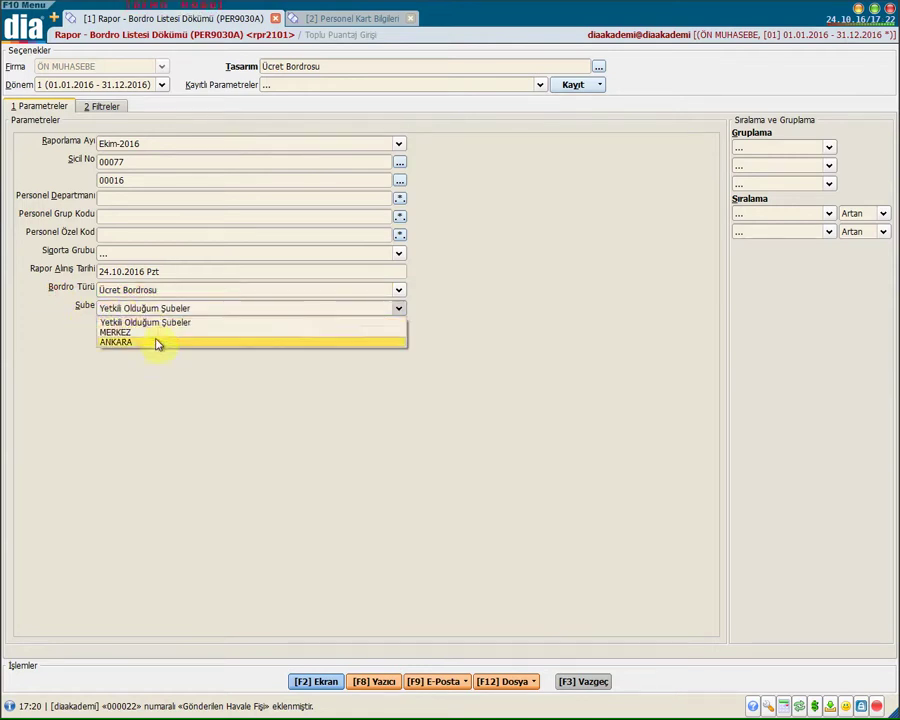
click(70, 326)
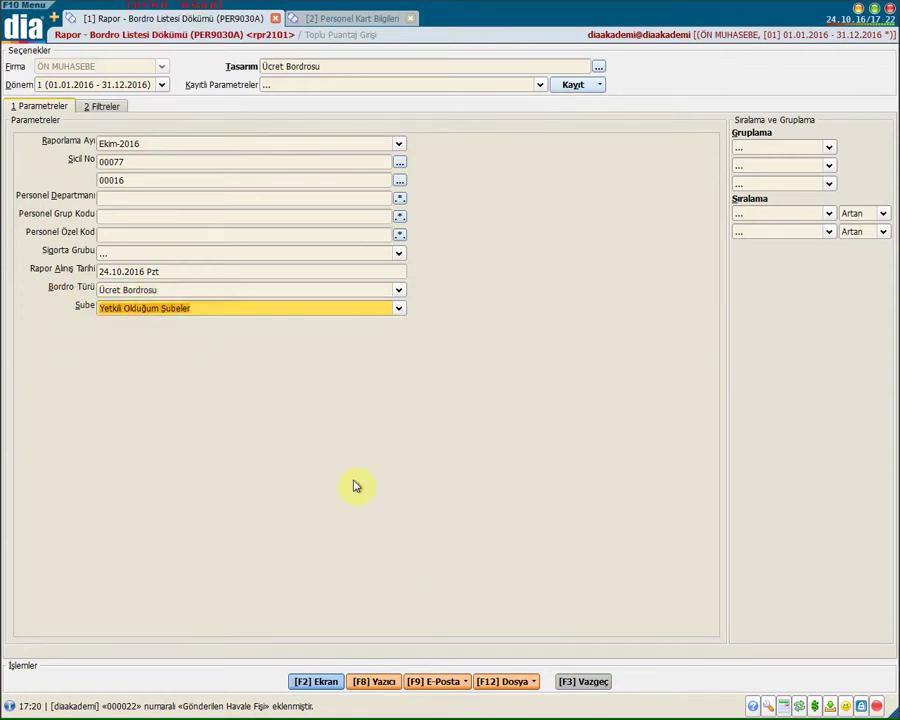
- Display the Bordro Listesi Dökümü report on screen, review it, and return to Toplu Puantaj Girişi
click(323, 685)
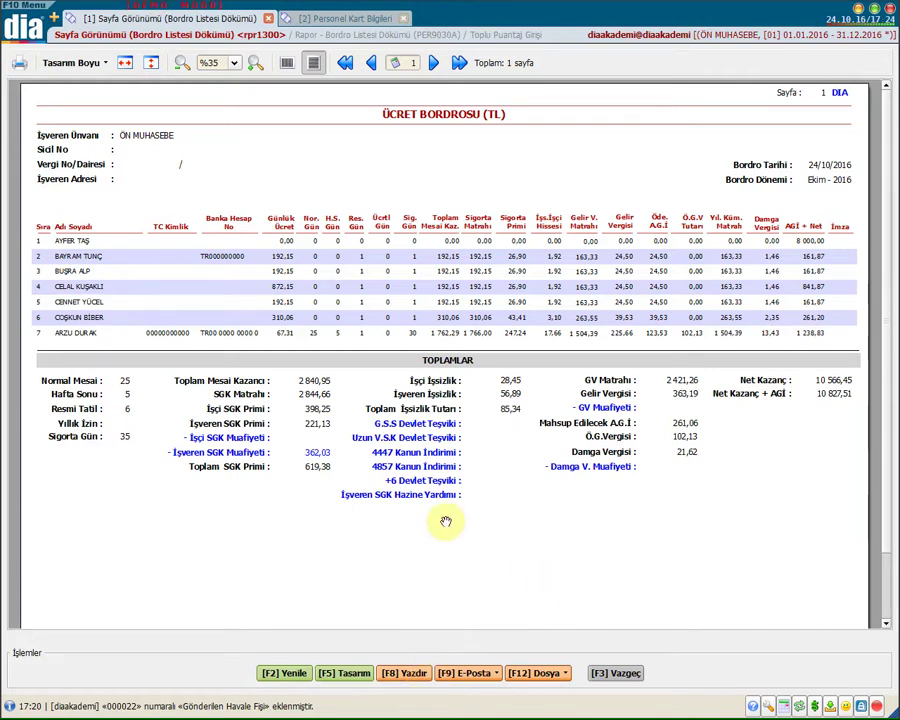
click(601, 676)
click(598, 678)
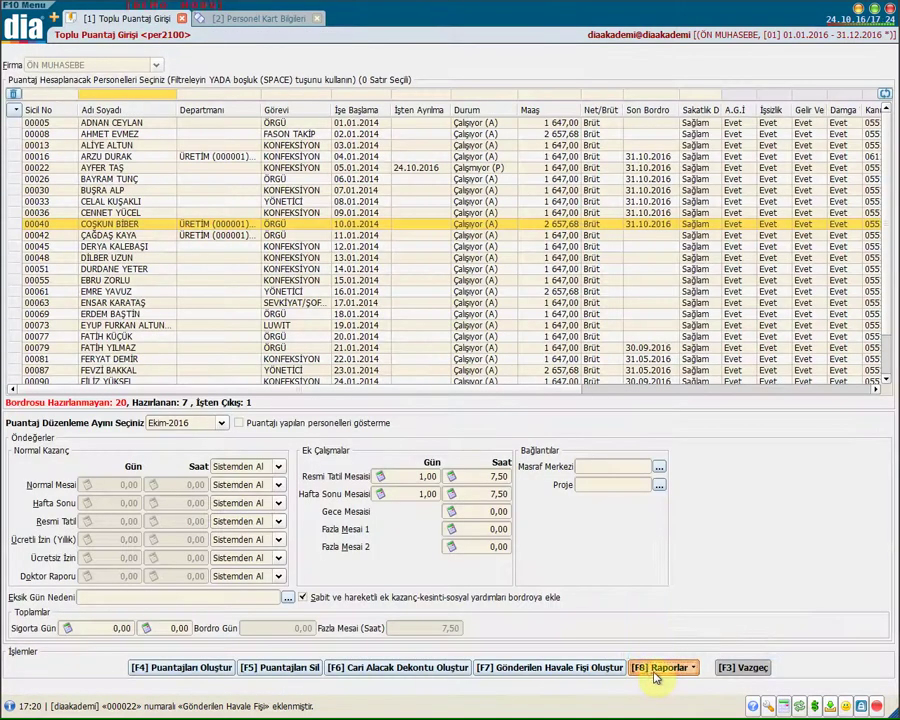
- Open the İşçi Hesap Pusulası report and check its Basım Şekli choices, keeping Tek Basım
click(655, 670)
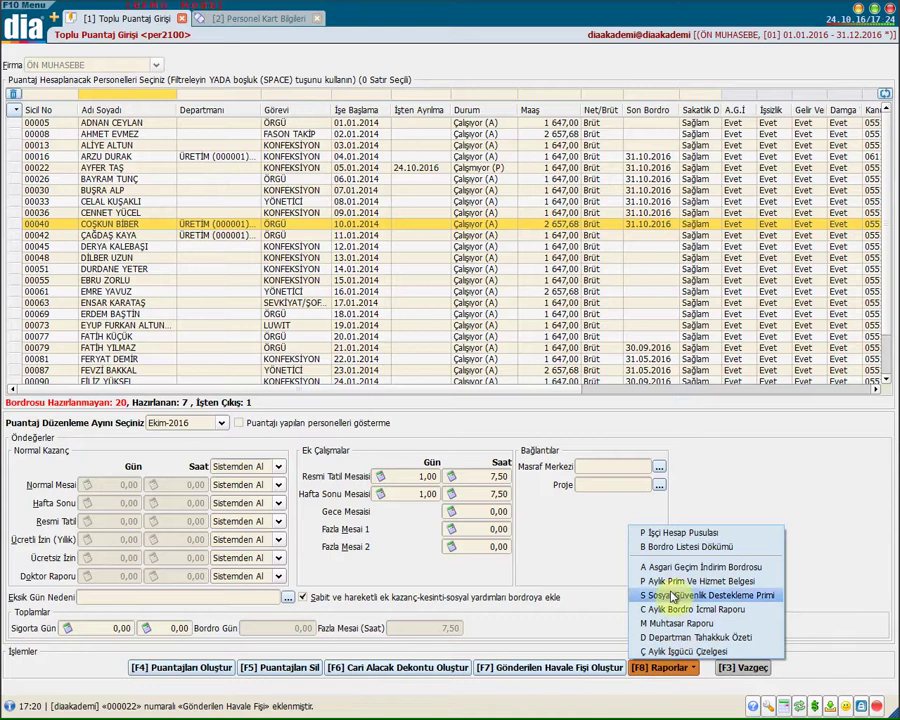
click(659, 537)
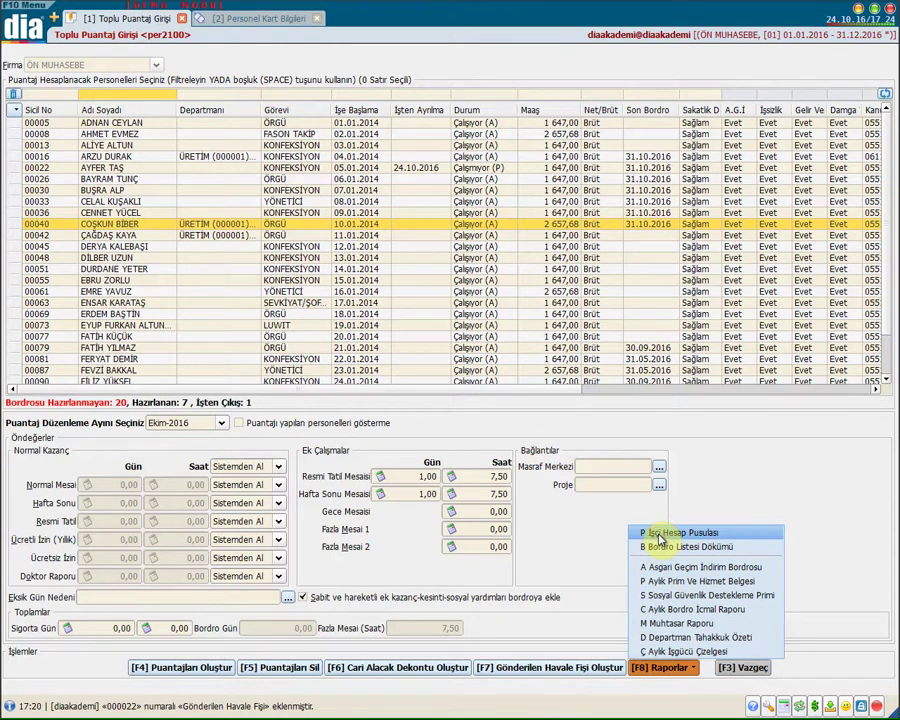
click(151, 144)
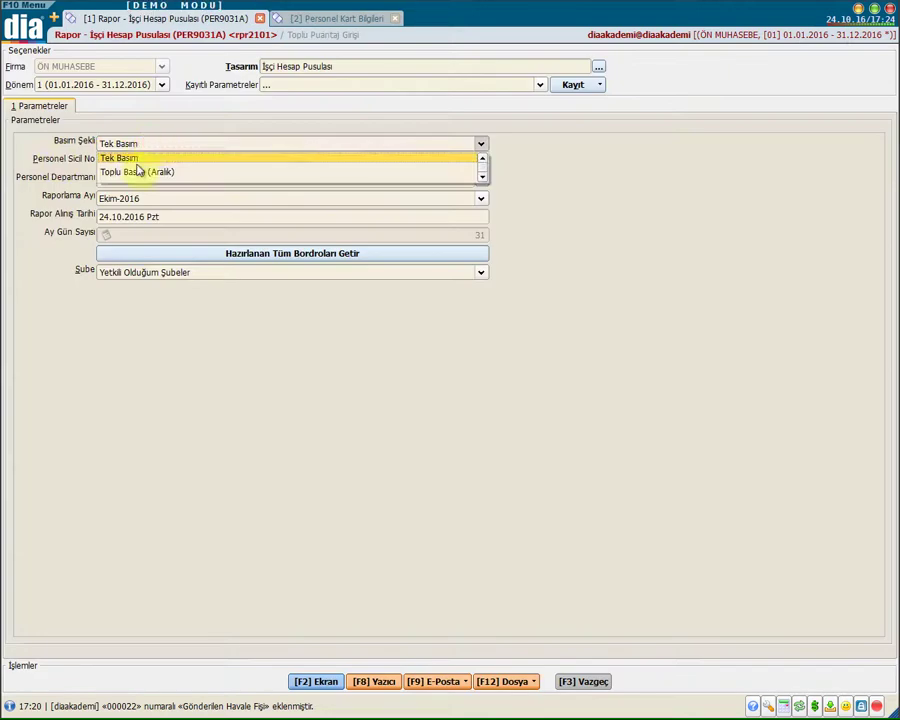
click(55, 159)
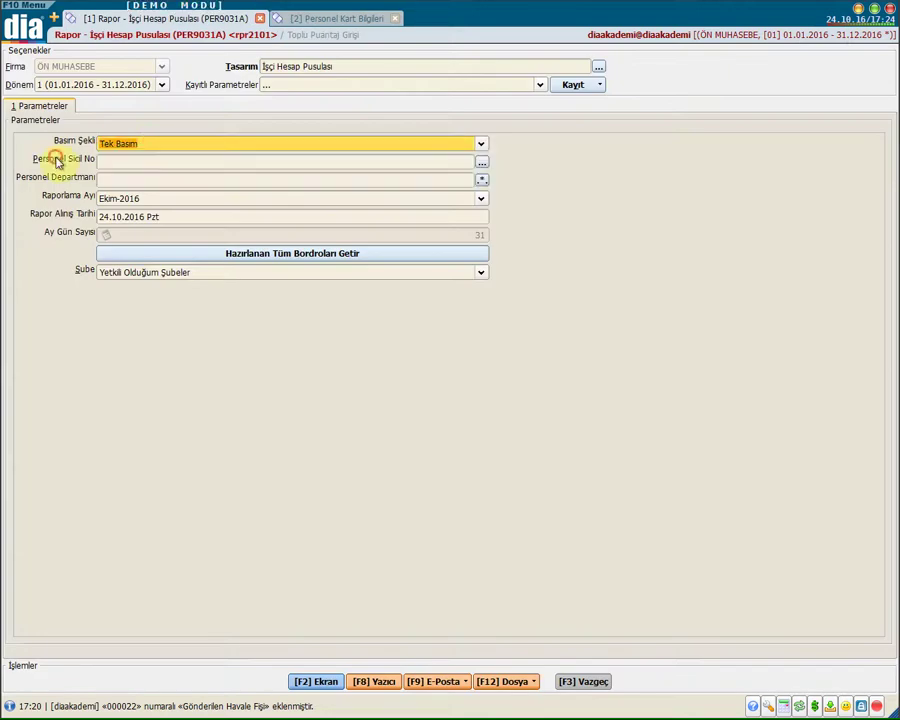
- Set Personel Sicil No to the ÜRETİM department employee who started 04.01.2014, and check the Personel Departmanı, Rapor Alınış Tarihi and Şube fields
click(481, 163)
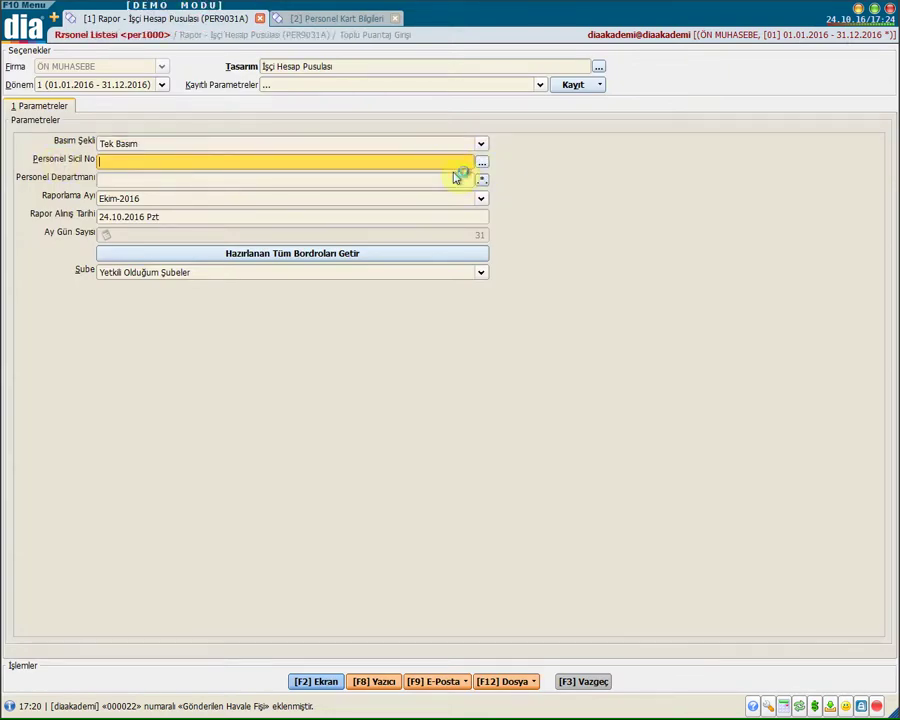
double_click(144, 150)
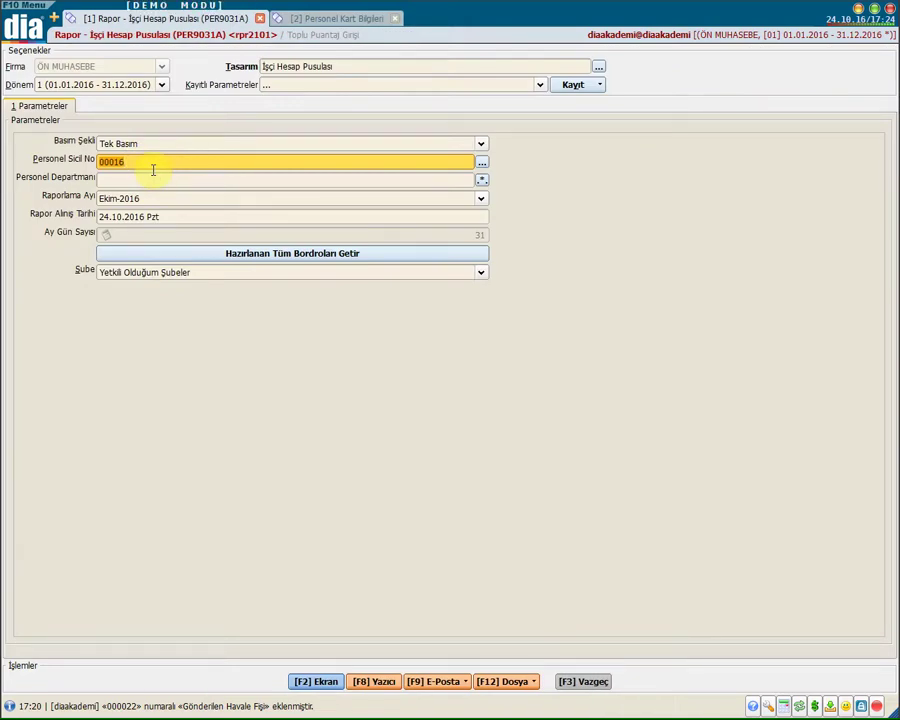
click(129, 179)
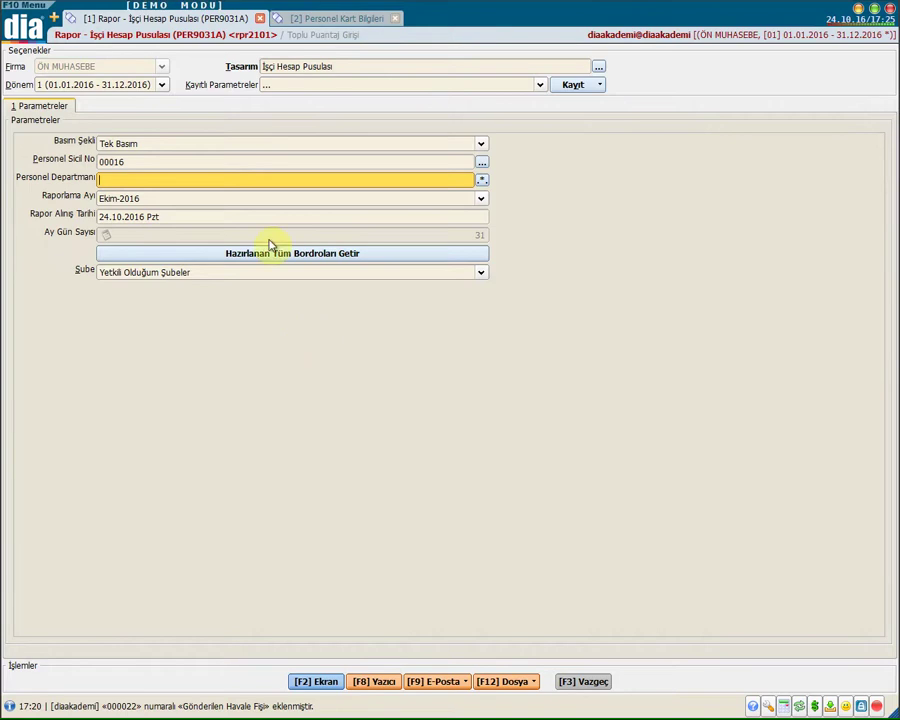
click(118, 216)
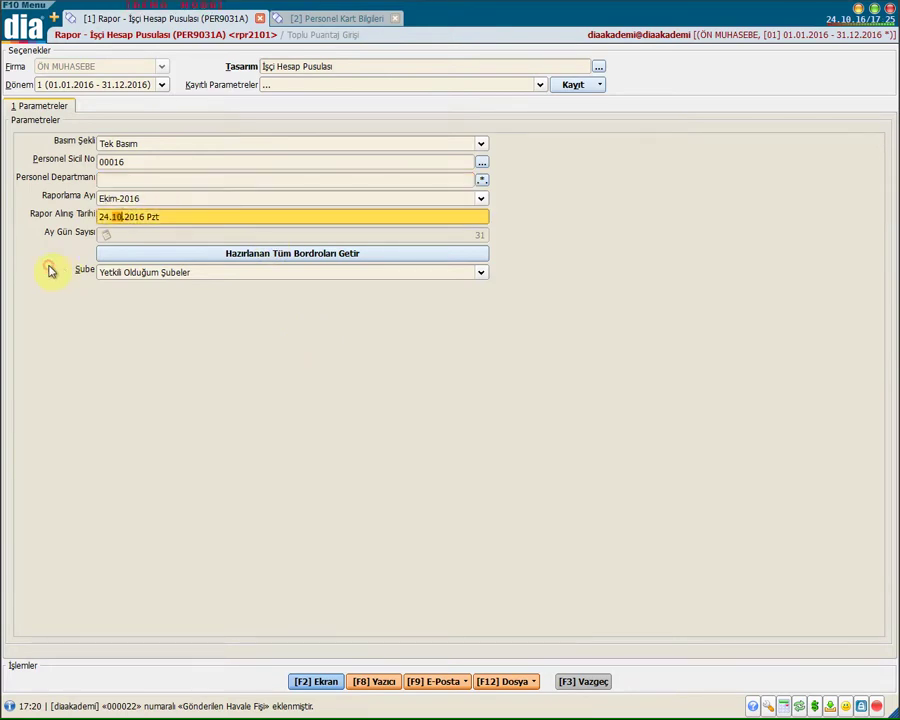
click(166, 273)
click(60, 268)
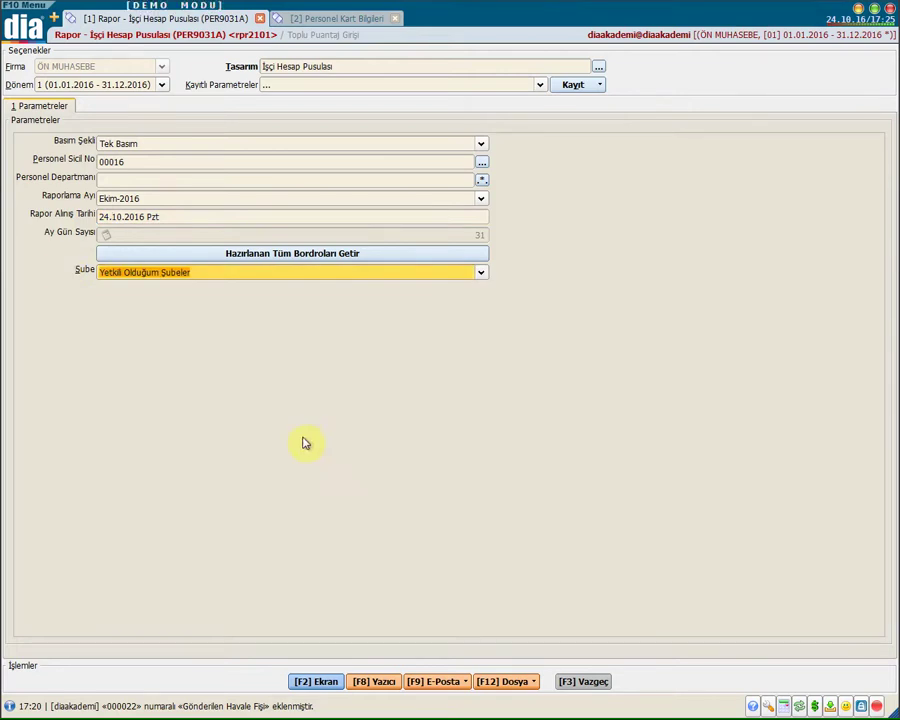
- Bring all prepared Ekim-2016 payrolls into the İşçi Hesap Pusulası parameters and display the report on screen
click(257, 254)
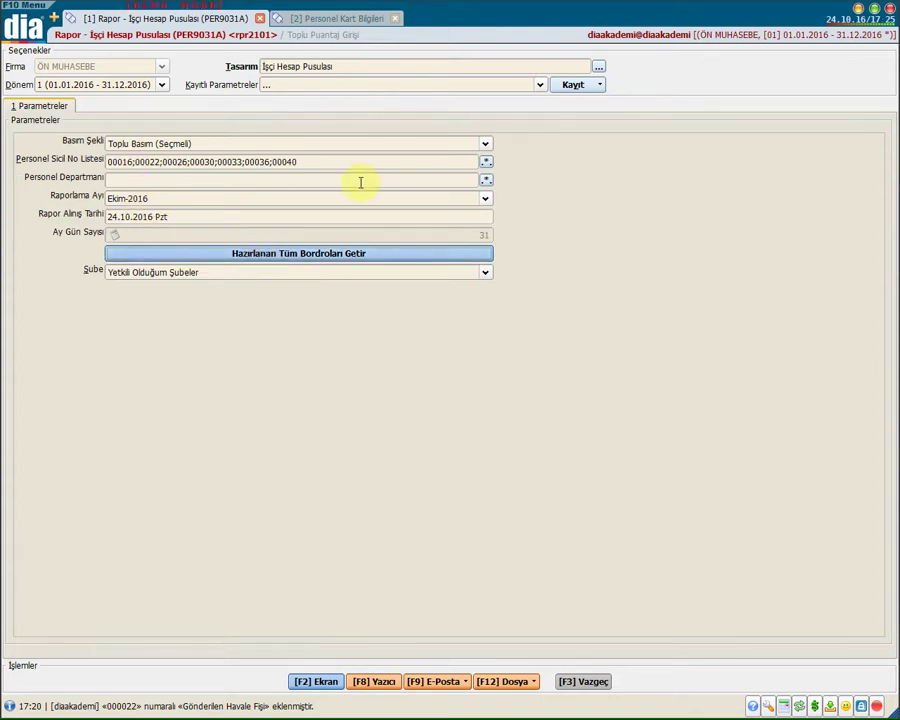
click(312, 682)
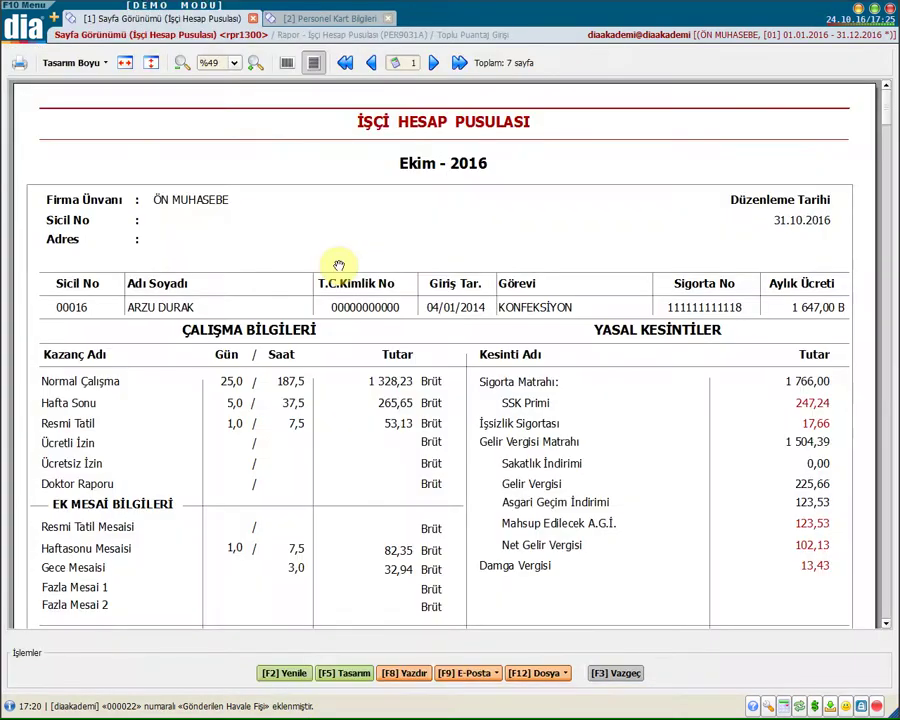
- Examine each employee's earnings, deductions, social benefits and signature section in the İşçi Hesap Pusulası pages, and return to Toplu Puantaj Girişi
scroll(339, 265, down, 15)
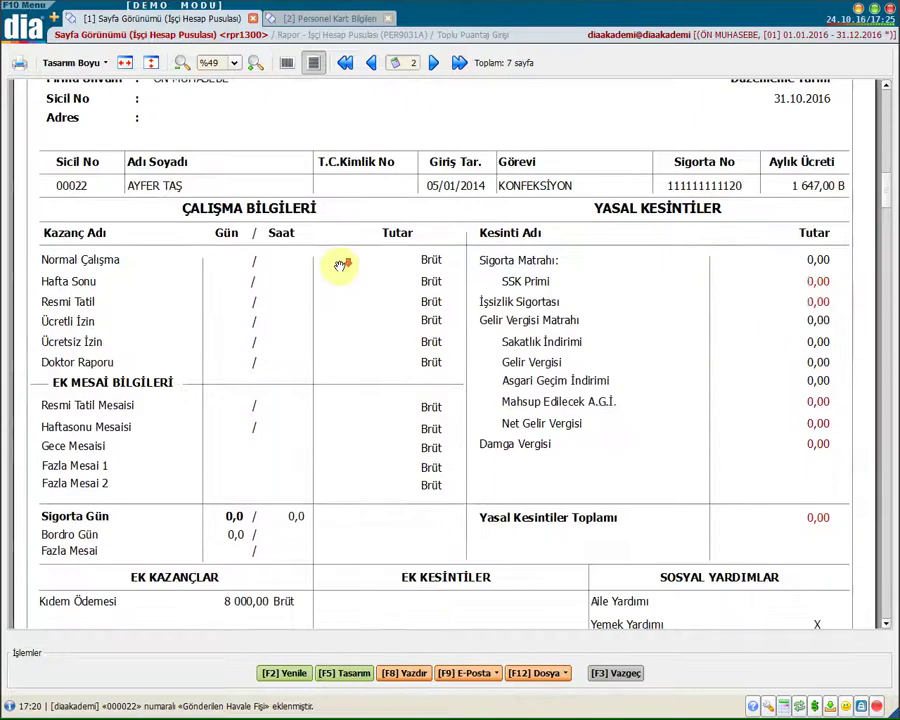
scroll(340, 265, down, 15)
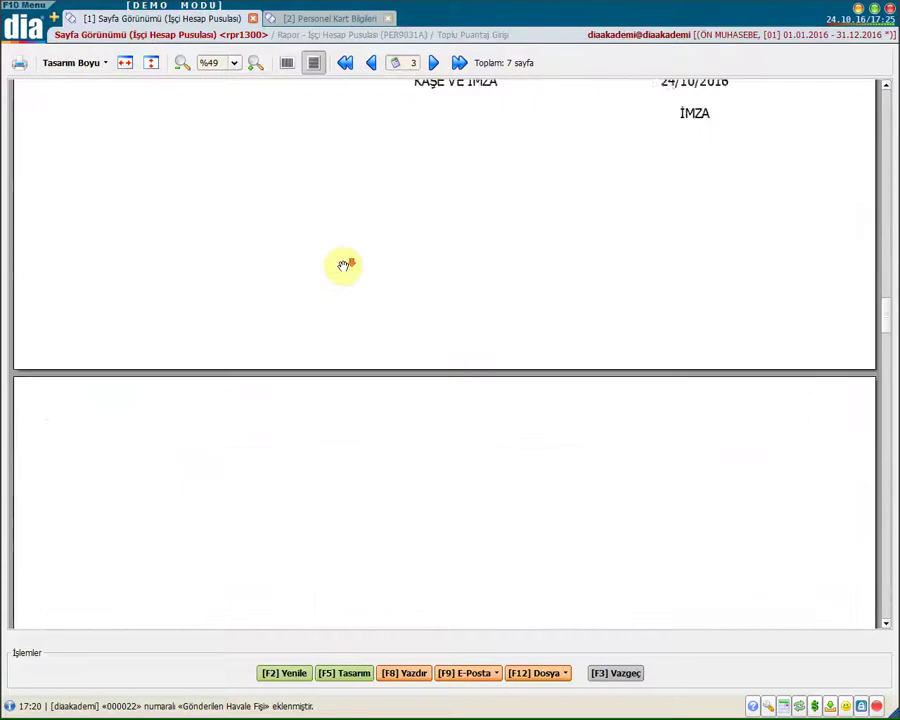
scroll(343, 265, down, 15)
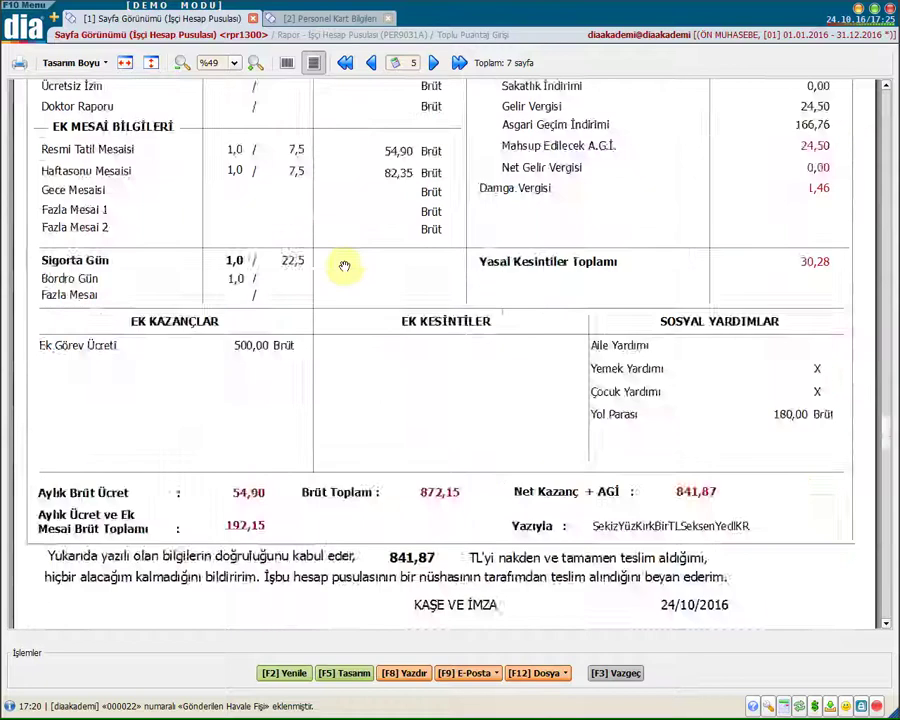
scroll(343, 265, down, 10)
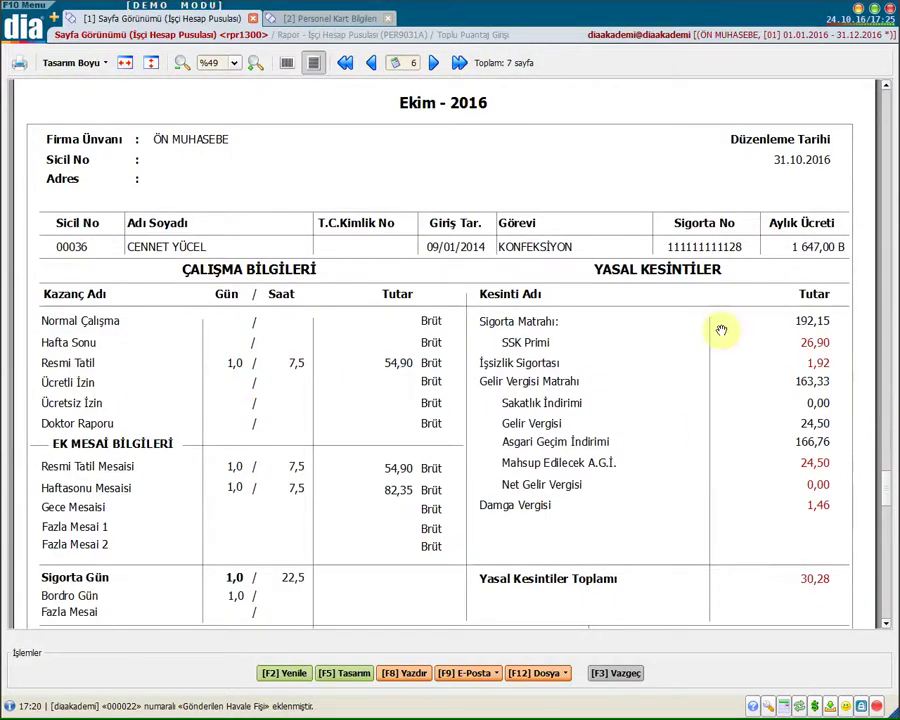
scroll(606, 376, down, 3)
scroll(600, 400, up, 1)
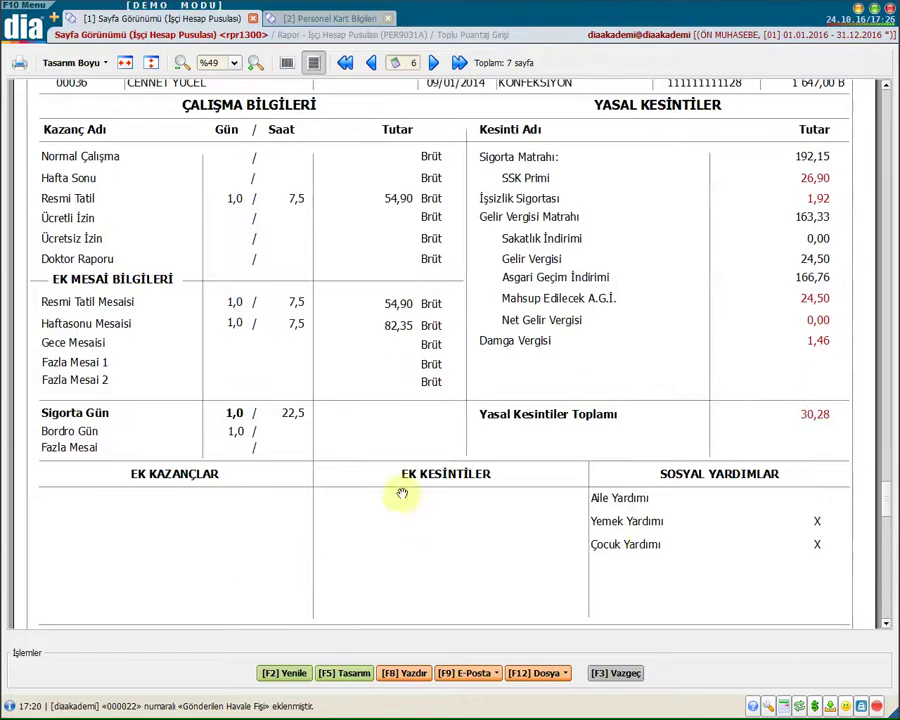
scroll(538, 580, down, 3)
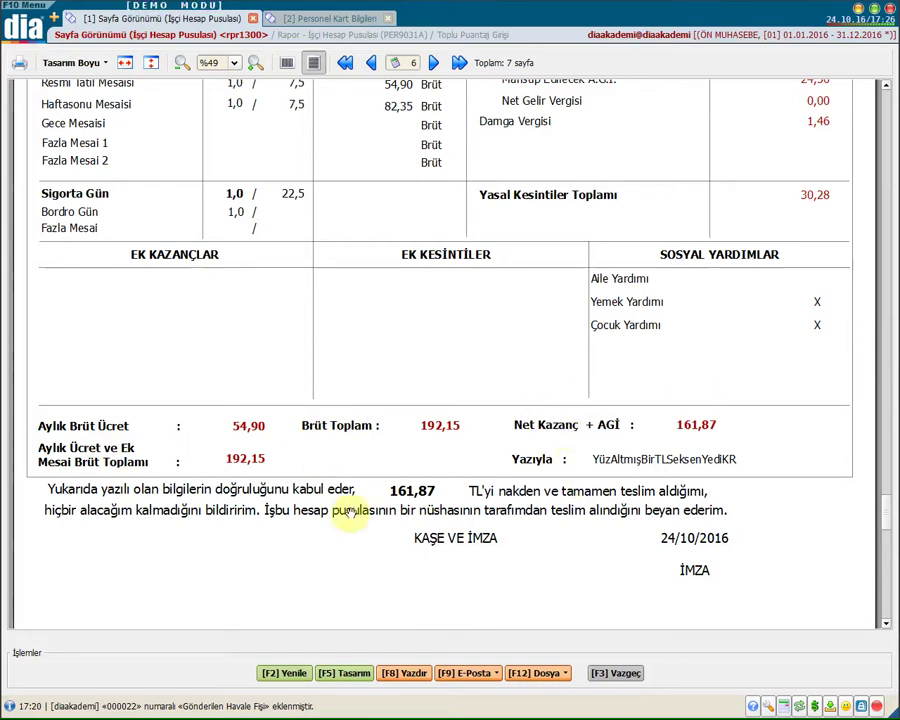
scroll(350, 510, down, 10)
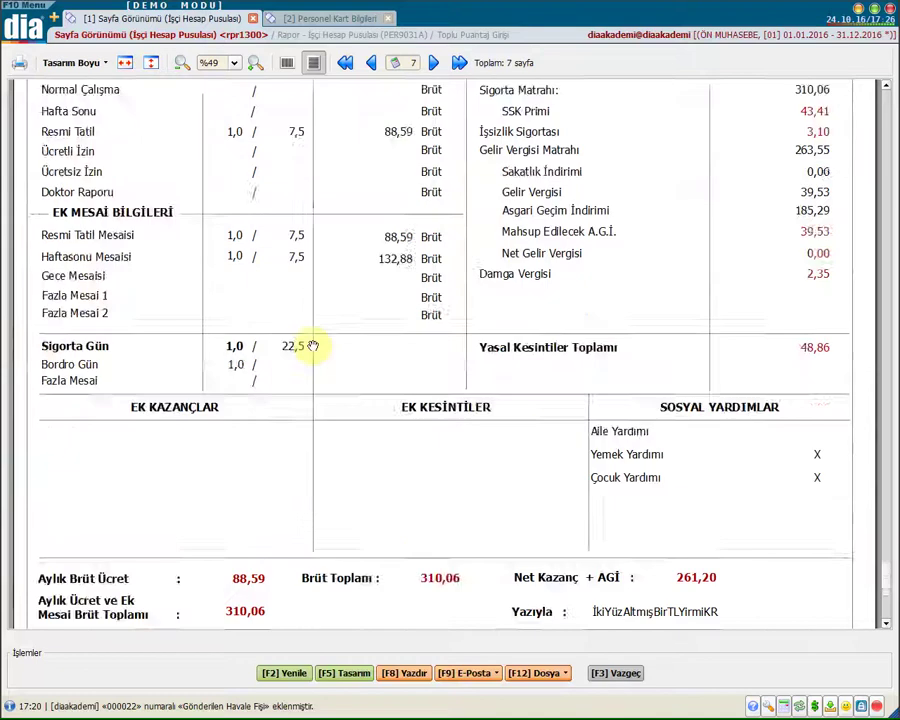
scroll(313, 345, down, 5)
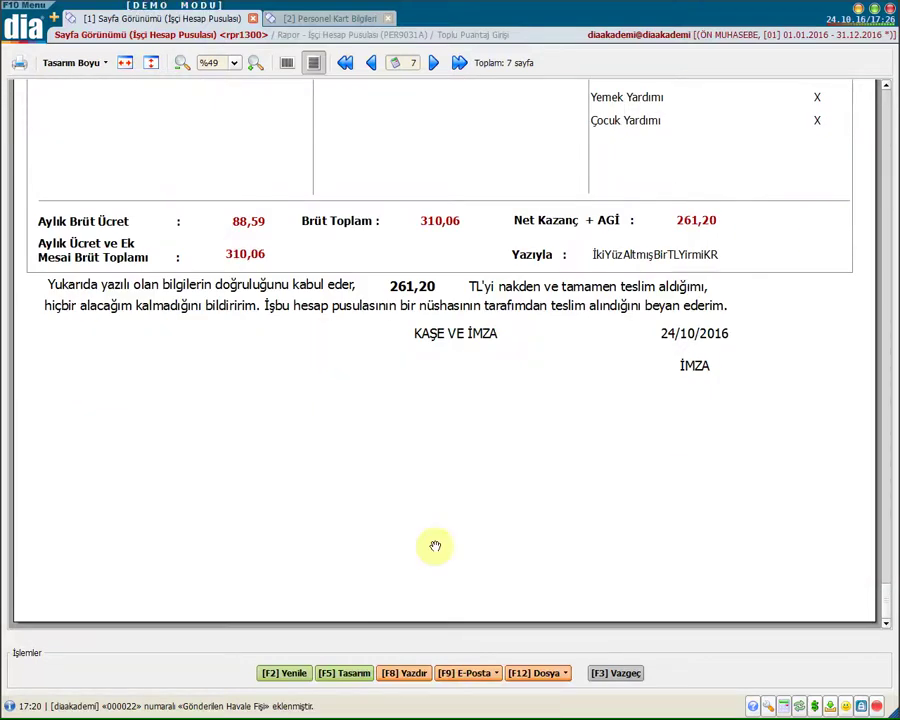
click(627, 675)
click(582, 683)
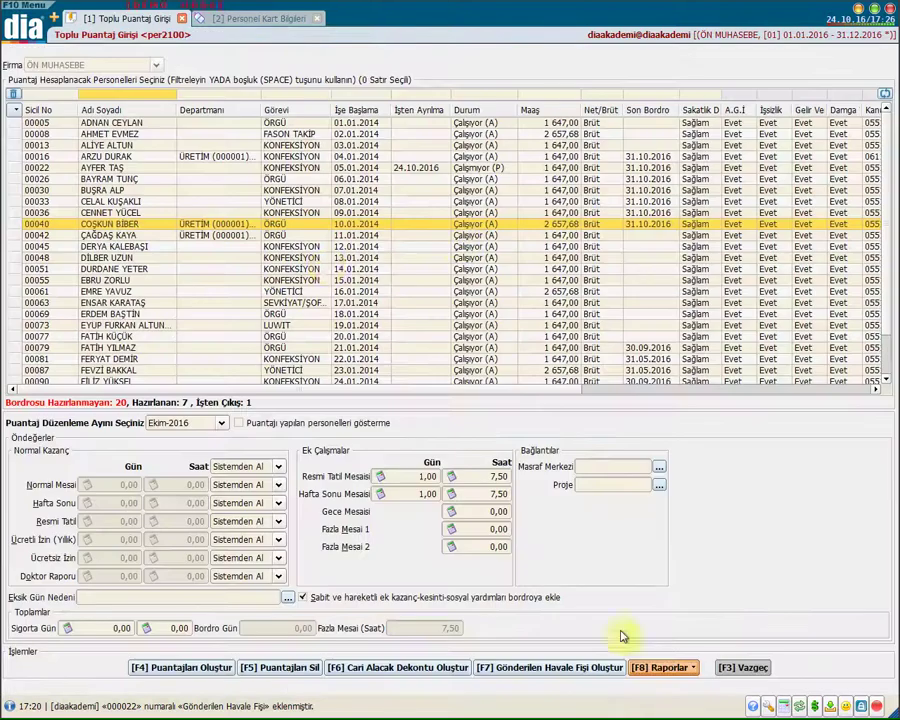